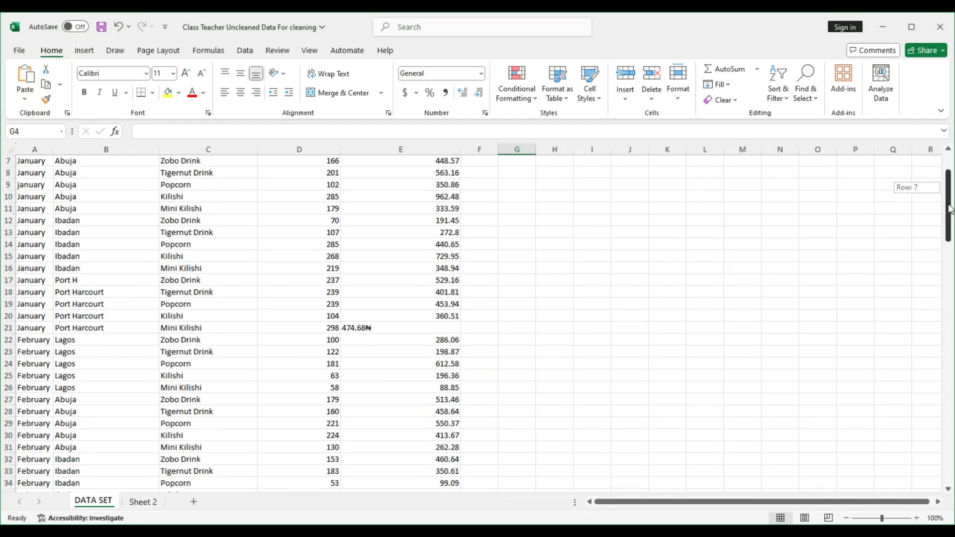
Look through the sales rows on the DATA SET sheet, examining the month, region, product, units sold and revenue entries
{"action": "left_click", "coordinate": [555, 294]}
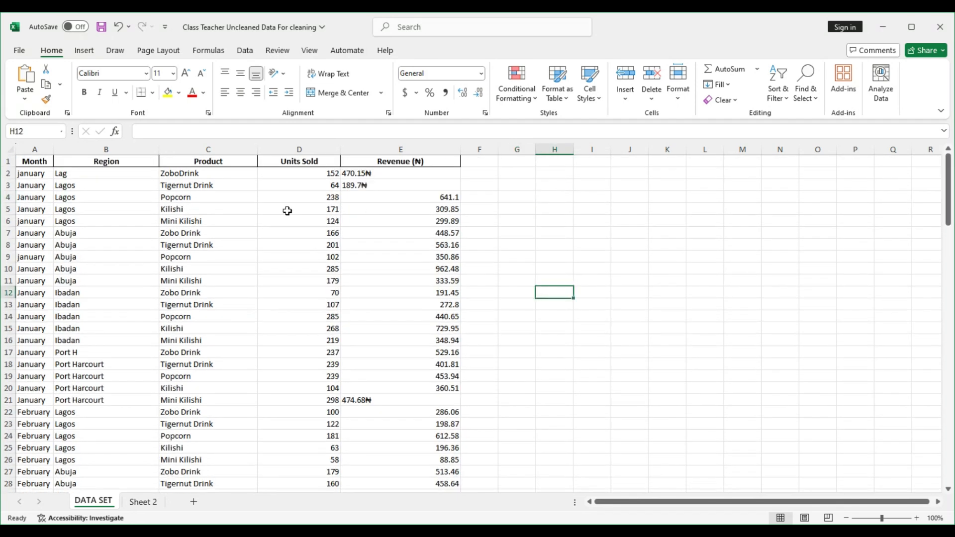
{"action": "left_click", "coordinate": [503, 201]}
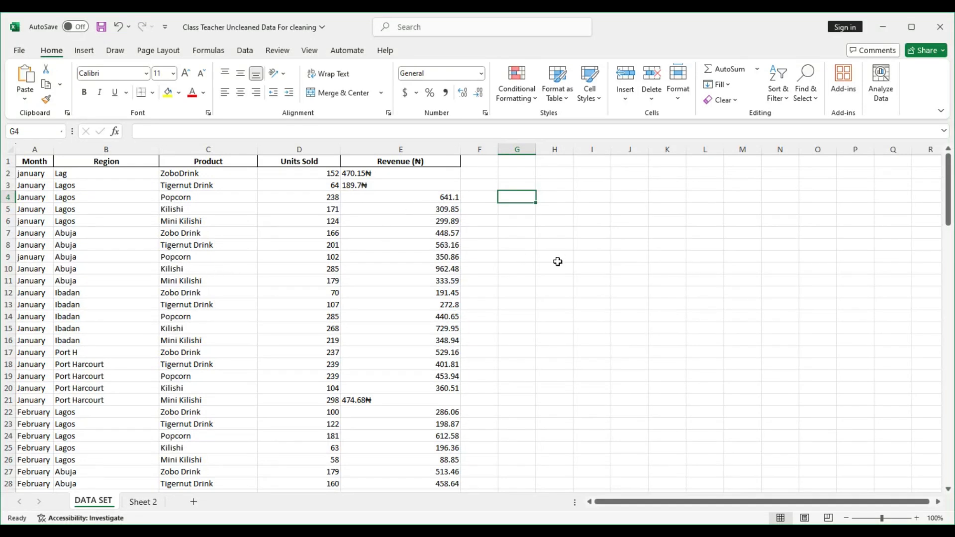
{"action": "left_click", "coordinate": [546, 235]}
{"action": "mouse_move", "coordinate": [947, 214]}
{"action": "left_mouse_down"}
{"action": "mouse_move", "coordinate": [947, 351]}
{"action": "mouse_move", "coordinate": [948, 209]}
{"action": "left_mouse_up"}
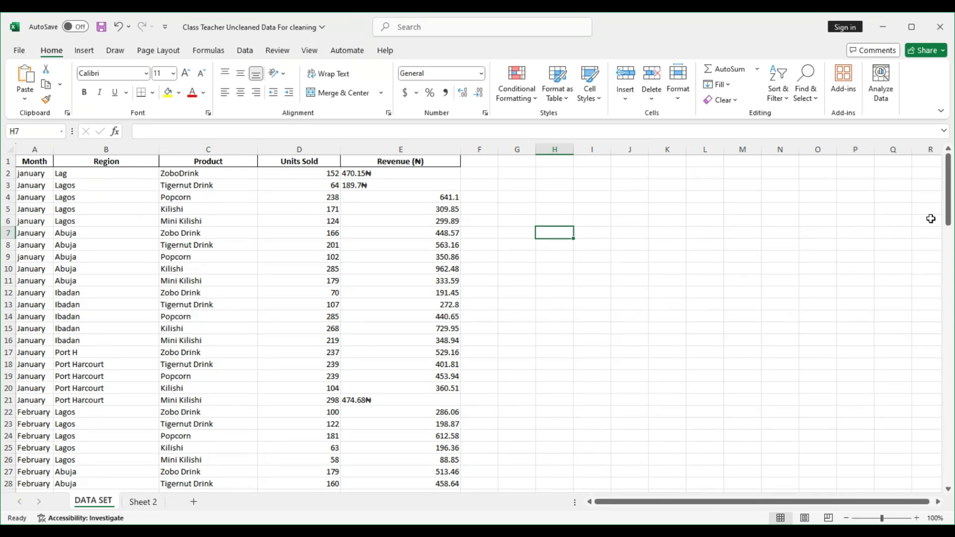
{"action": "mouse_move", "coordinate": [950, 220]}
{"action": "left_mouse_down"}
{"action": "mouse_move", "coordinate": [949, 479]}
{"action": "mouse_move", "coordinate": [948, 217]}
{"action": "left_mouse_up"}
{"action": "left_click", "coordinate": [507, 222]}
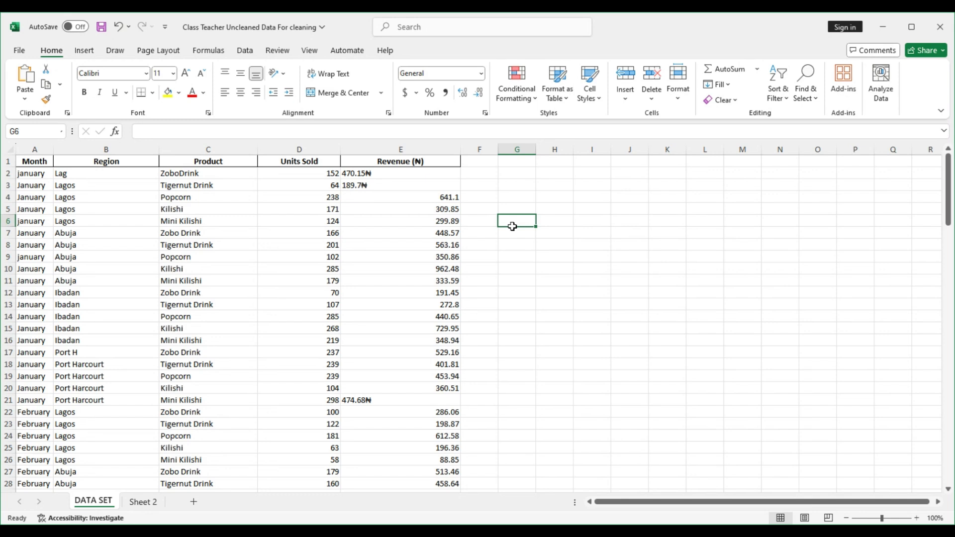
{"action": "left_click", "coordinate": [519, 201]}
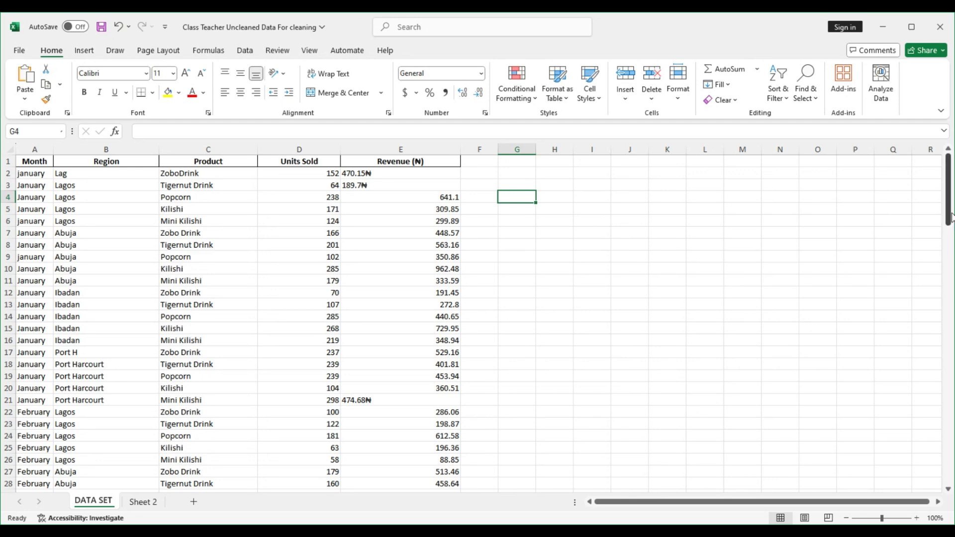
{"action": "mouse_move", "coordinate": [950, 205]}
{"action": "left_mouse_down"}
{"action": "mouse_move", "coordinate": [951, 239]}
{"action": "mouse_move", "coordinate": [950, 177]}
{"action": "mouse_move", "coordinate": [936, 468]}
{"action": "mouse_move", "coordinate": [930, 262]}
{"action": "mouse_move", "coordinate": [940, 200]}
{"action": "mouse_move", "coordinate": [905, 499]}
{"action": "mouse_move", "coordinate": [912, 371]}
{"action": "mouse_move", "coordinate": [948, 198]}
{"action": "left_mouse_up"}
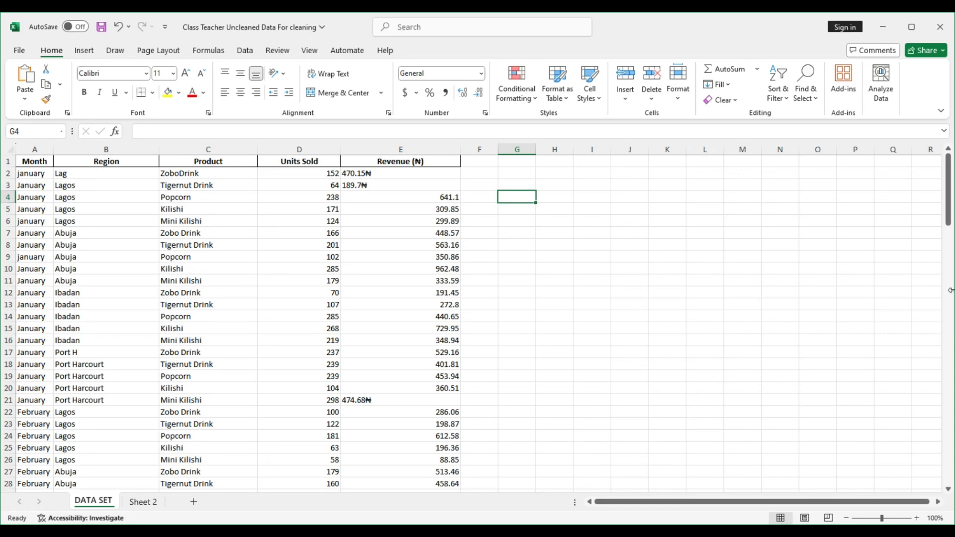
{"action": "left_click_drag", "start_coordinate": [951, 209], "coordinate": [952, 189]}
{"action": "left_click", "coordinate": [648, 281]}
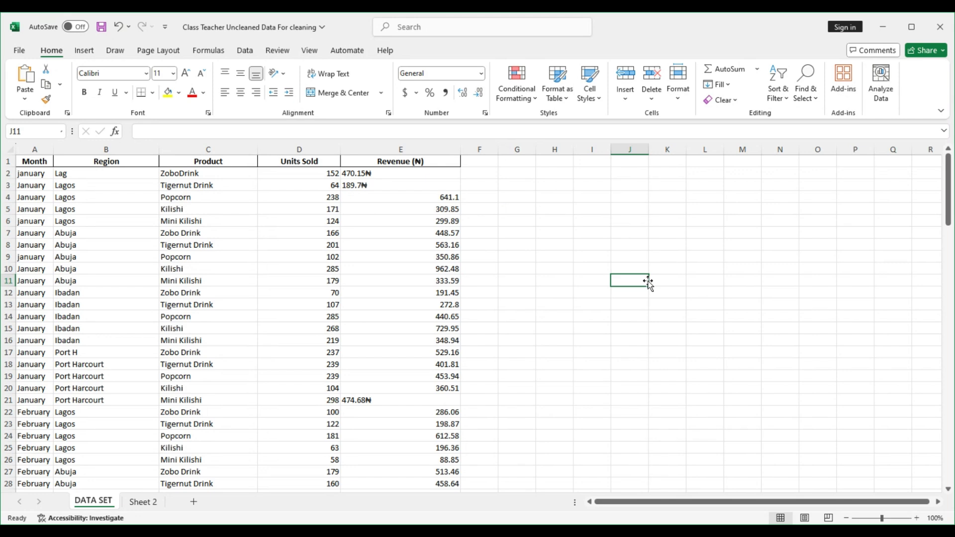
{"action": "left_click", "coordinate": [551, 230]}
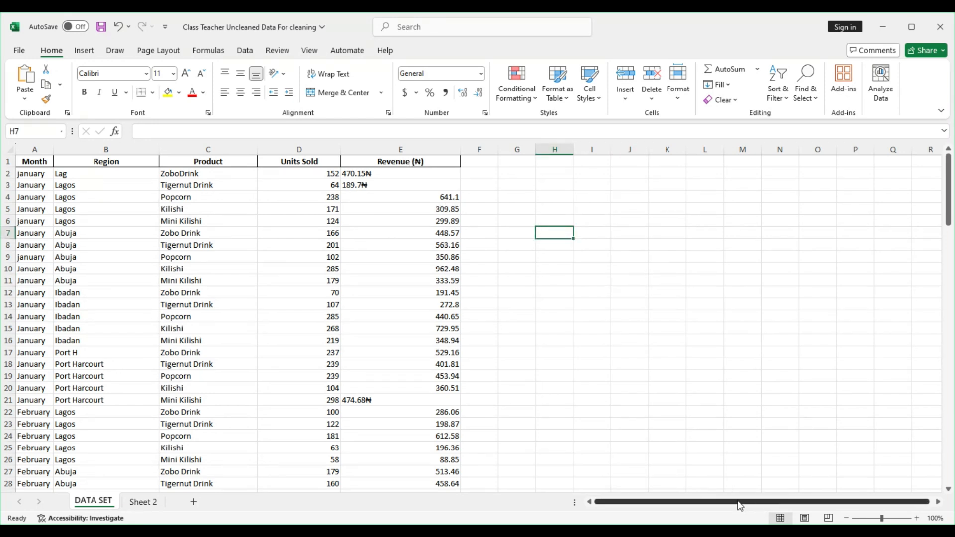
{"action": "mouse_move", "coordinate": [954, 217]}
{"action": "left_mouse_down"}
{"action": "mouse_move", "coordinate": [953, 476]}
{"action": "mouse_move", "coordinate": [953, 214]}
{"action": "left_mouse_up"}
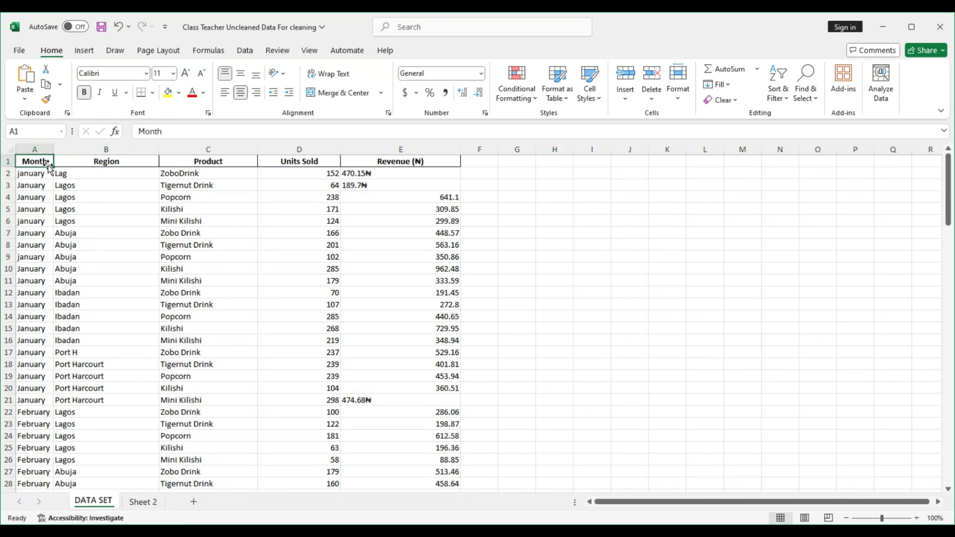
Clear the formatting from the header row, from Month through Revenue (₦)
{"action": "left_click", "coordinate": [185, 161]}
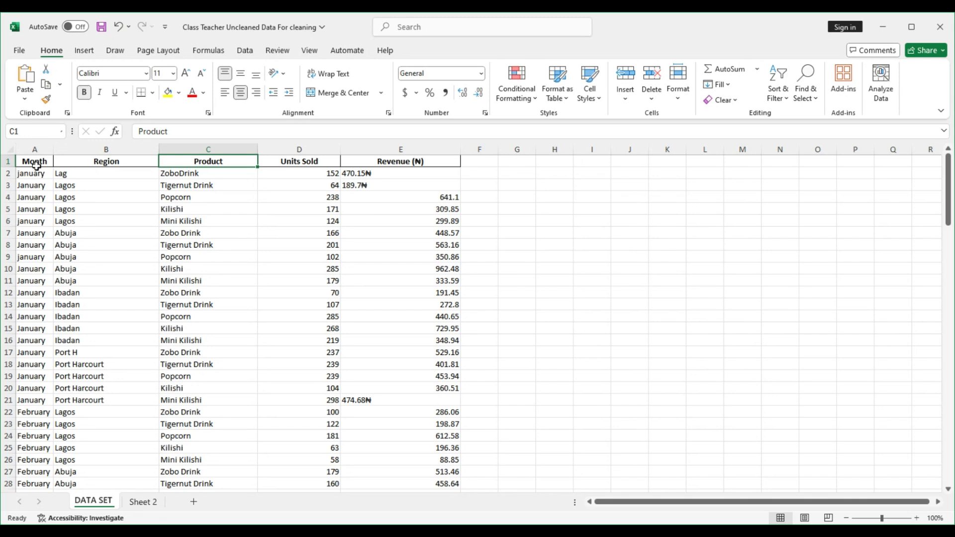
{"action": "left_click_drag", "start_coordinate": [34, 161], "coordinate": [364, 167]}
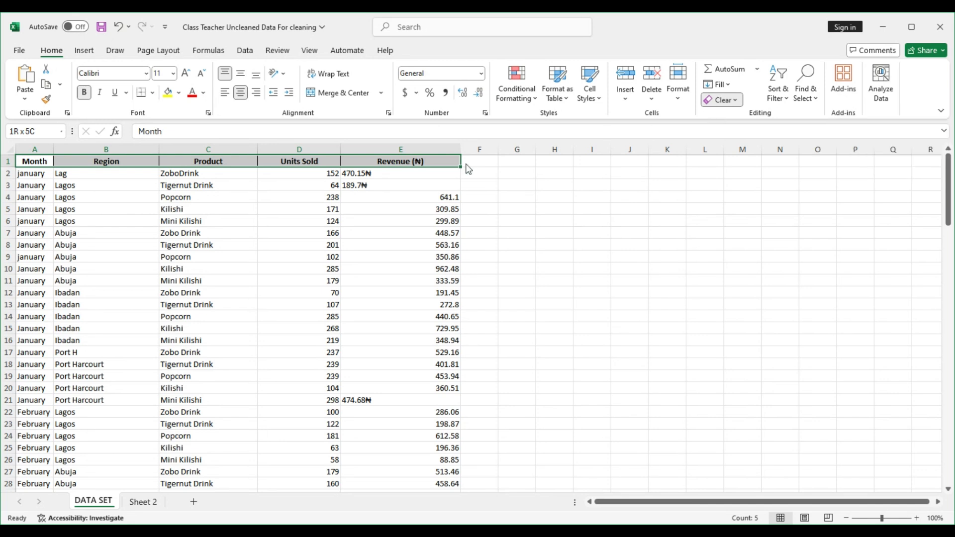
{"action": "left_click", "coordinate": [742, 131]}
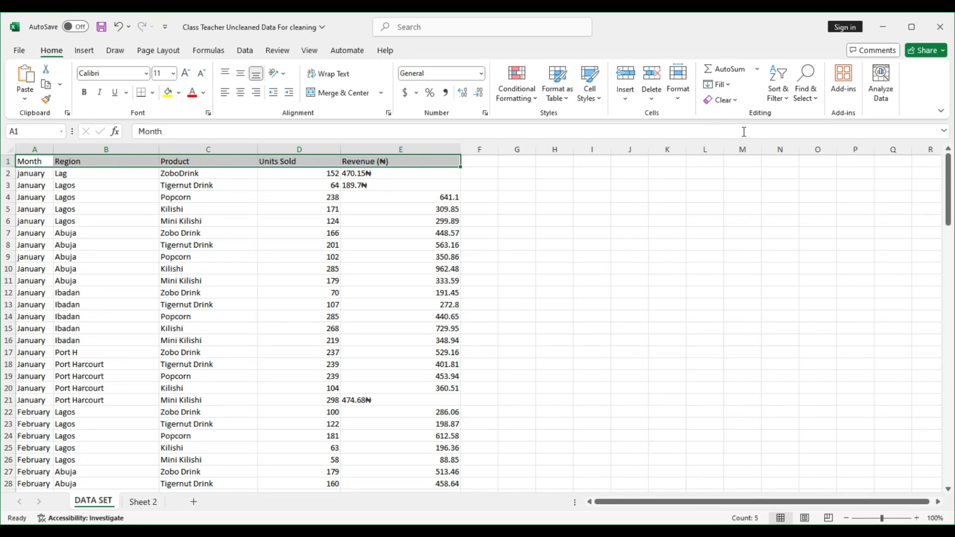
{"action": "left_click", "coordinate": [580, 196]}
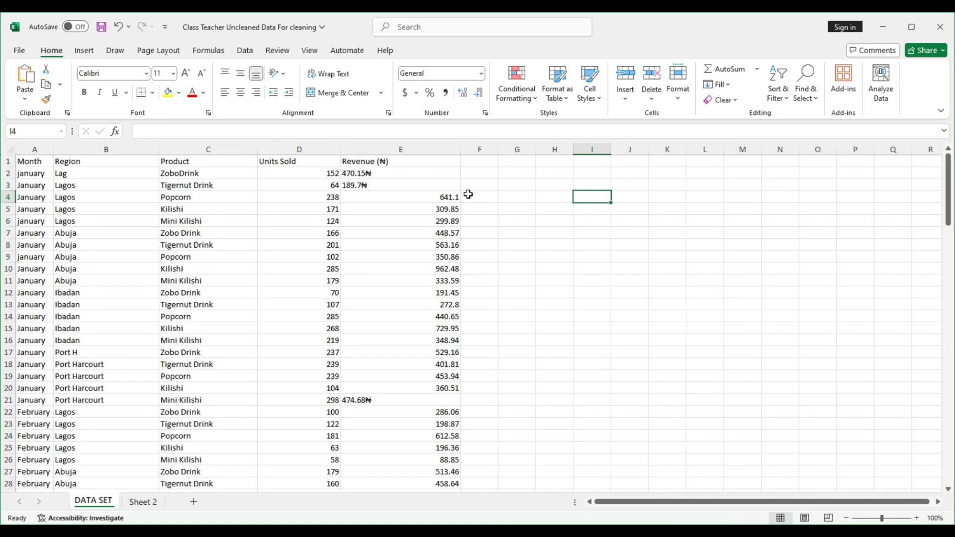
{"action": "left_click", "coordinate": [523, 225]}
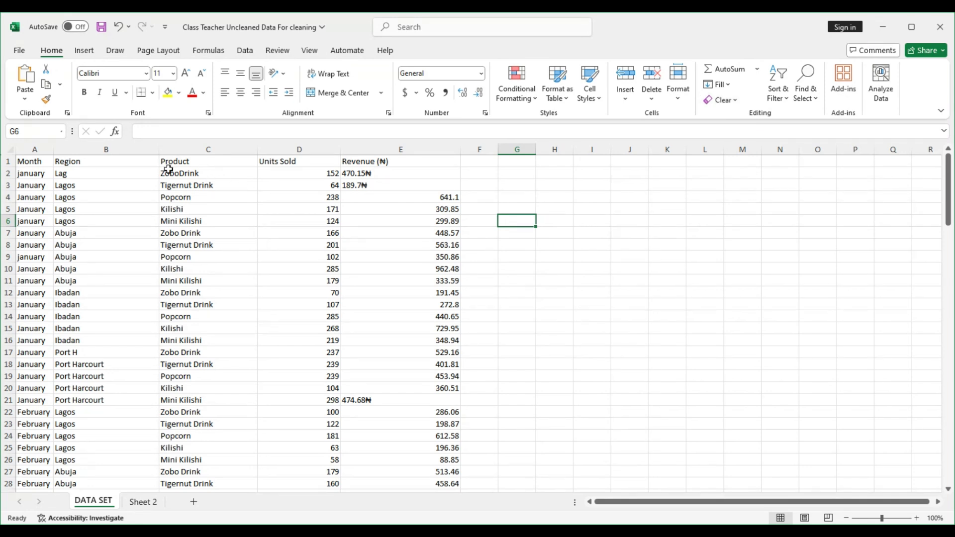
Run Remove Duplicates on the whole sales table, treating the first row as headers and comparing all five columns
{"action": "left_click", "coordinate": [30, 166]}
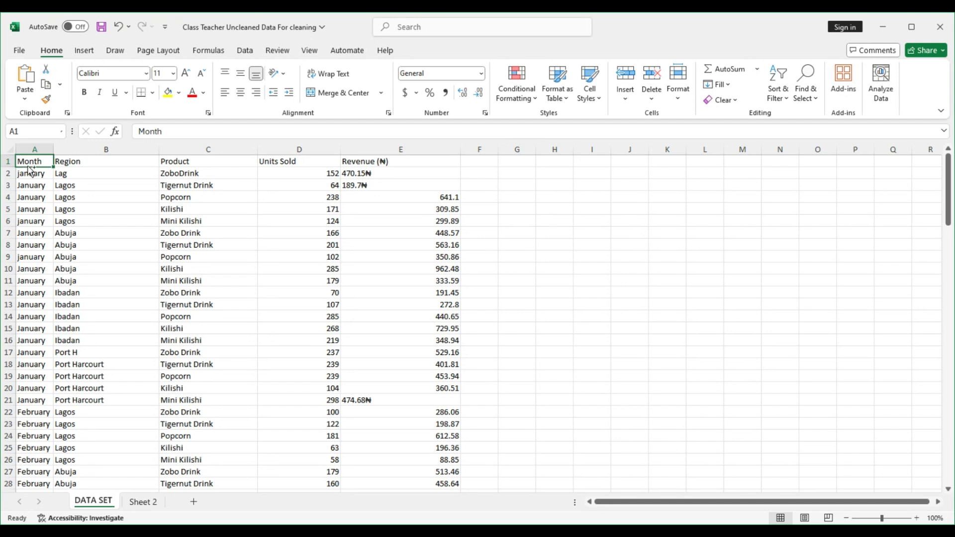
{"action": "key", "text": "ctrl+shift+Right"}
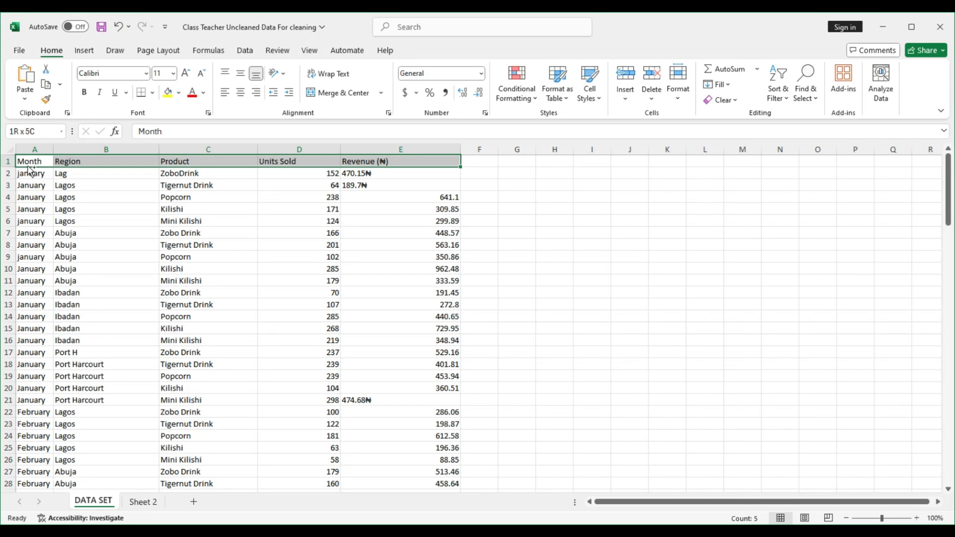
{"action": "key", "text": "ctrl+shift+Down"}
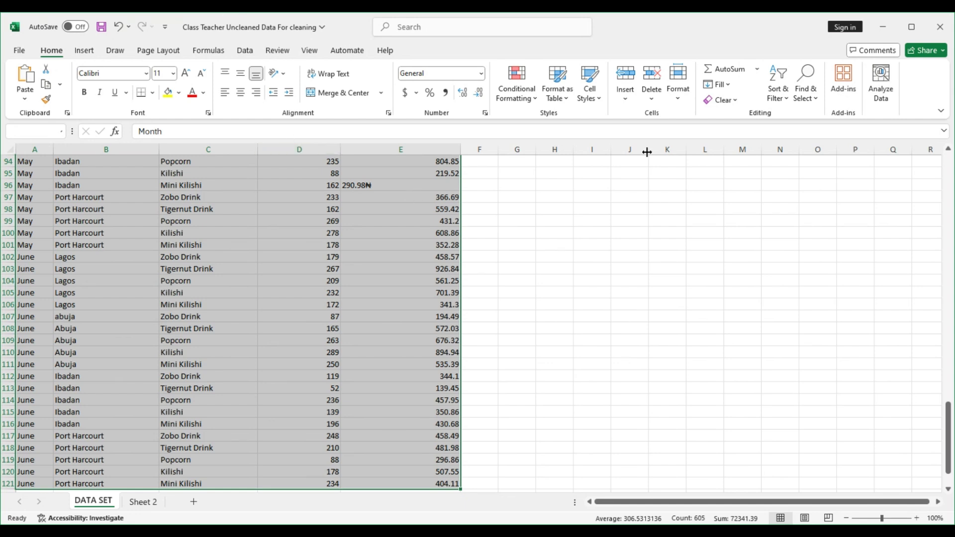
{"action": "left_click", "coordinate": [245, 51]}
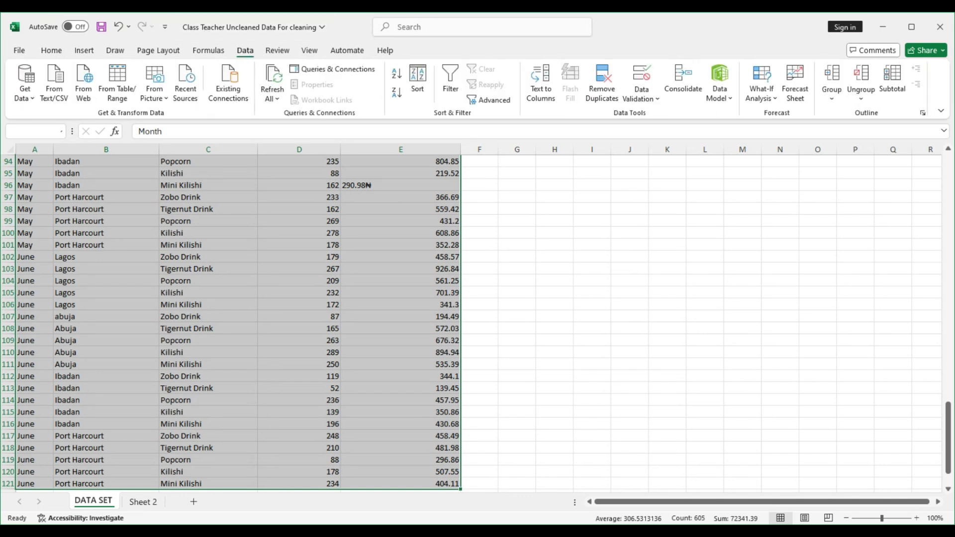
{"action": "left_click", "coordinate": [603, 92]}
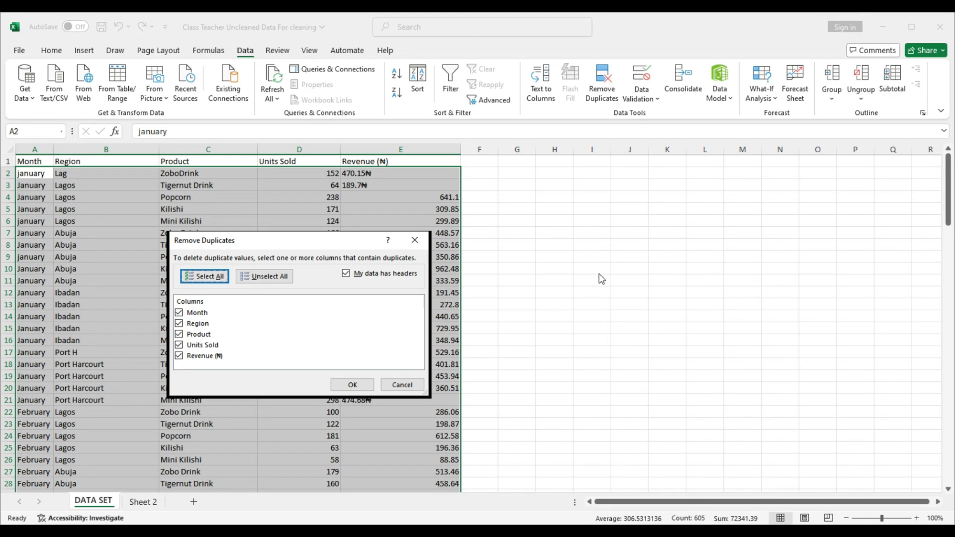
{"action": "left_click", "coordinate": [352, 385]}
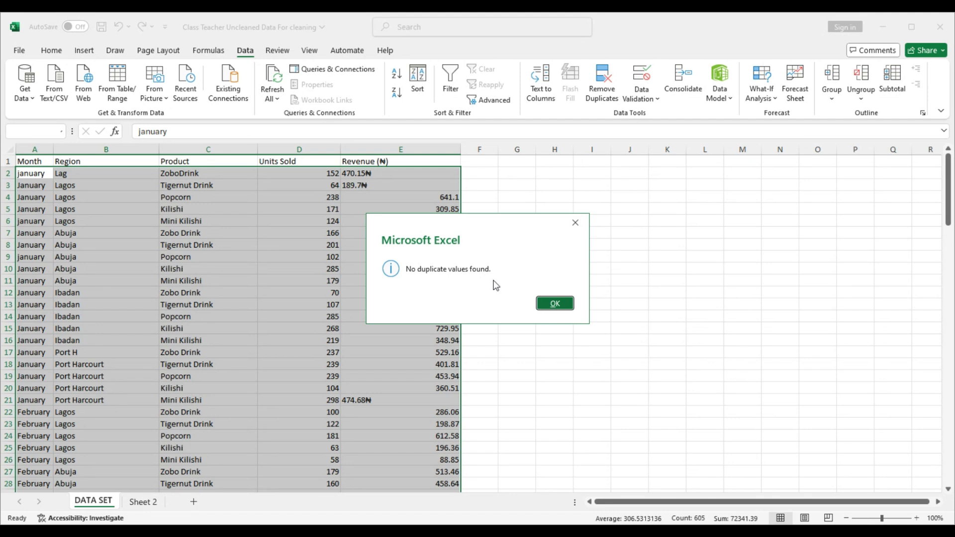
{"action": "left_click", "coordinate": [555, 303]}
{"action": "left_click", "coordinate": [553, 270]}
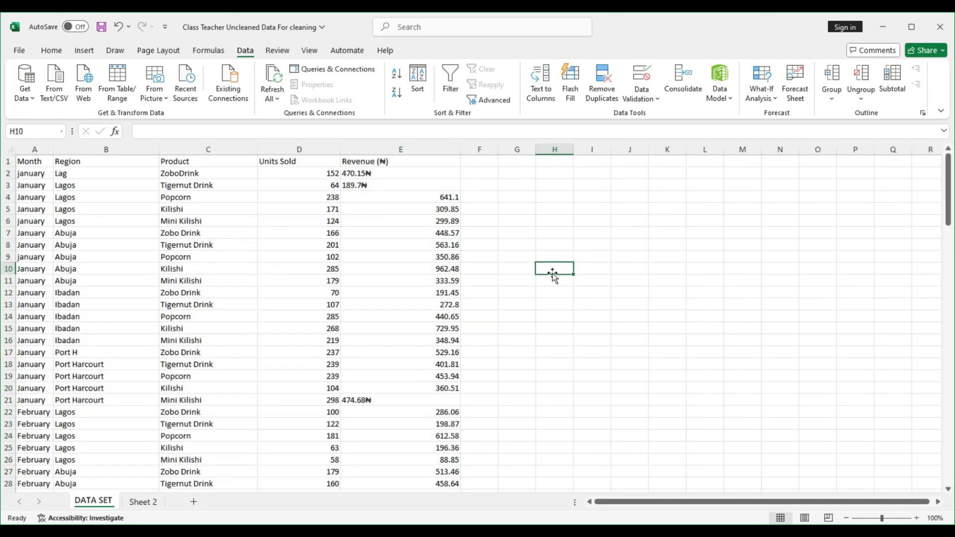
Add filters to the header row from Month to Revenue (₦) and make the headers bold
{"action": "left_click", "coordinate": [43, 161]}
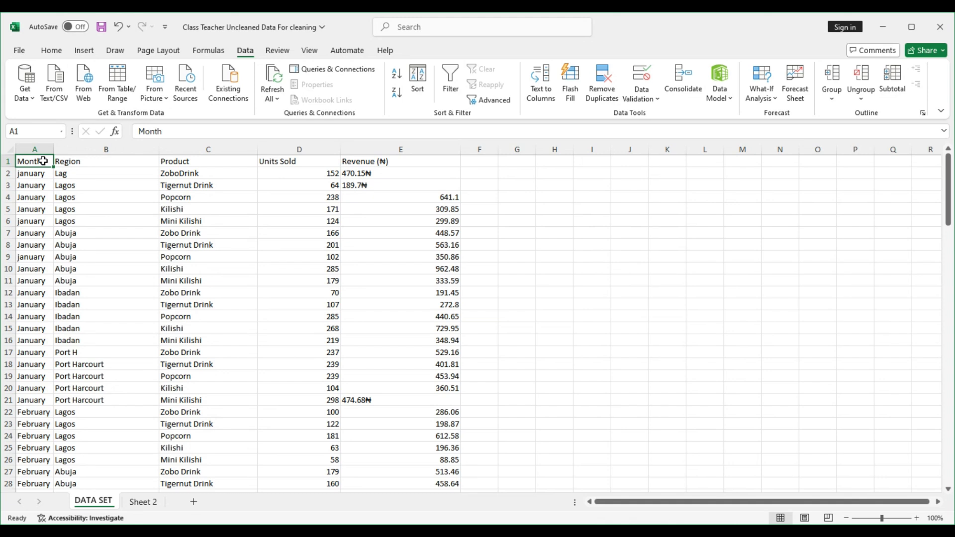
{"action": "key", "text": "ctrl+shift+Right"}
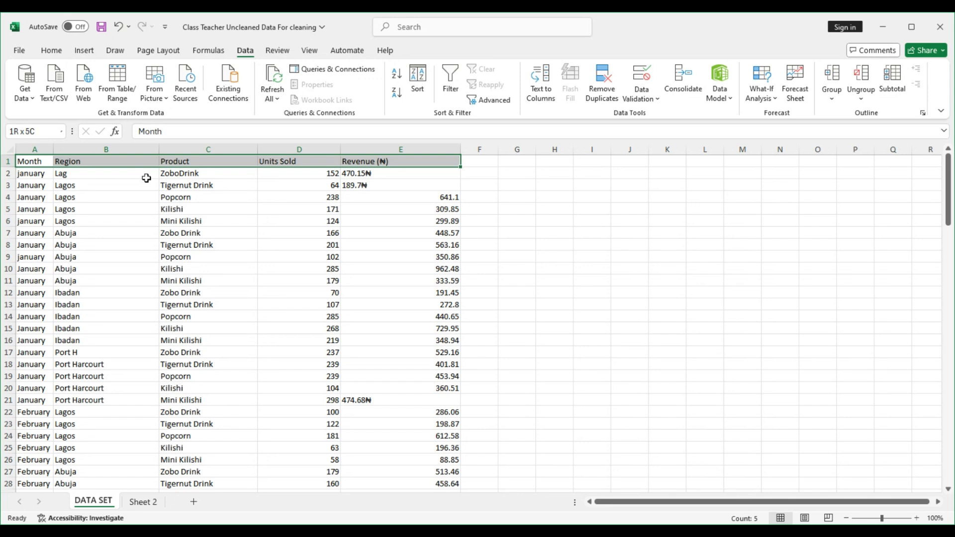
{"action": "left_click", "coordinate": [52, 50]}
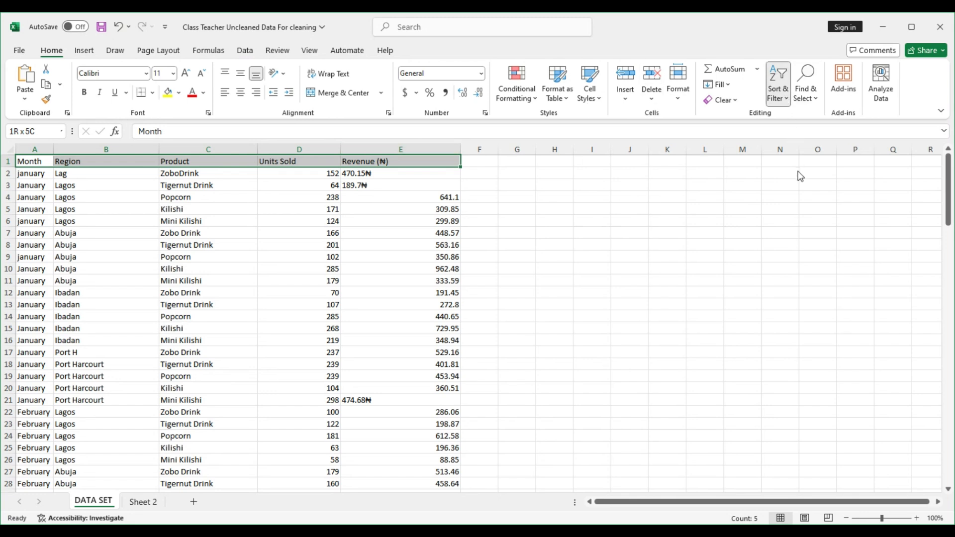
{"action": "key", "text": "ctrl+shift+l"}
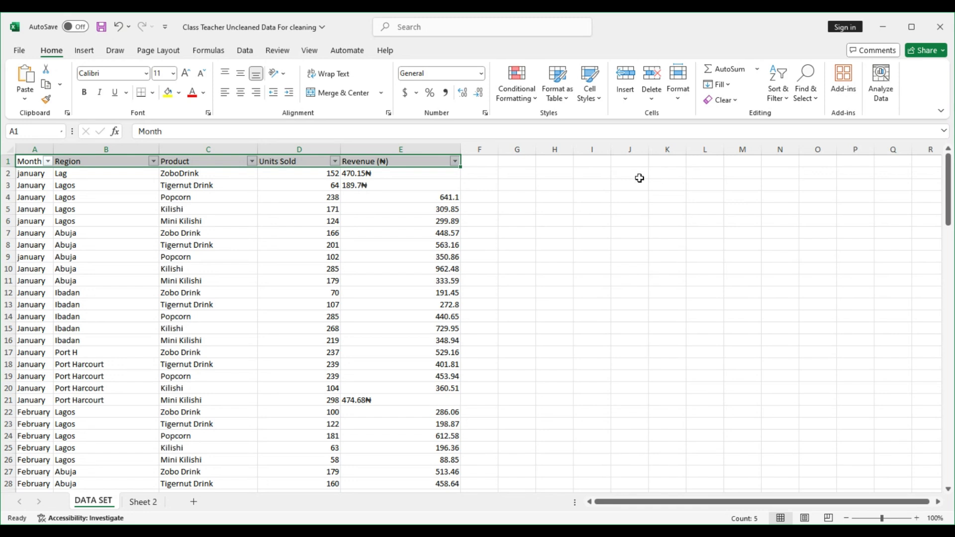
{"action": "key", "text": "ctrl+b"}
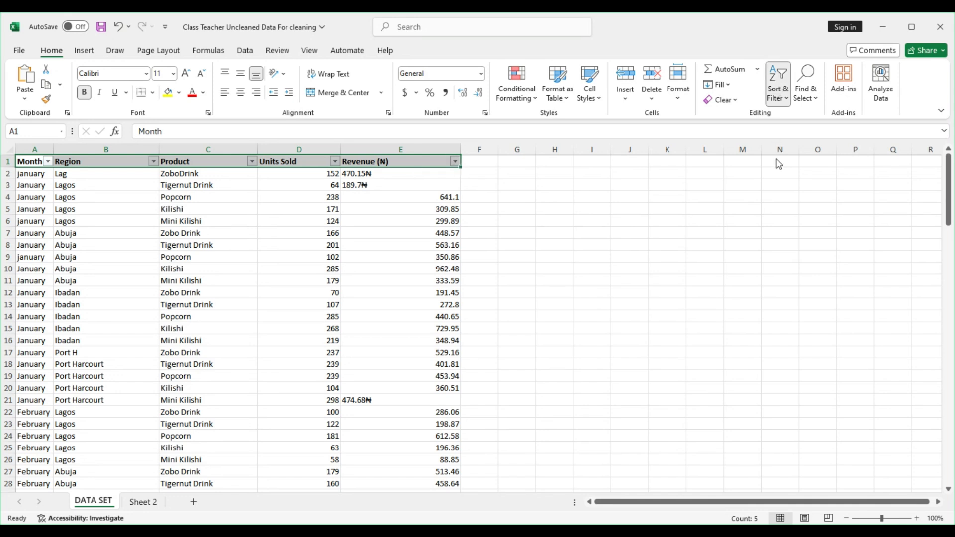
{"action": "left_click", "coordinate": [495, 178]}
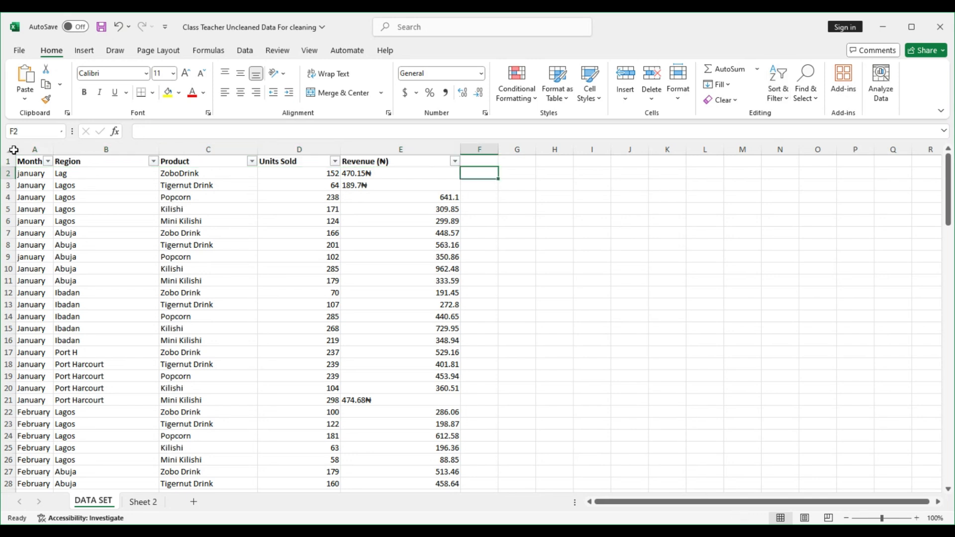
Check the filter value lists of the Month, Region, Product, Units Sold and Revenue columns for inconsistent or blank entries
{"action": "left_click", "coordinate": [49, 161]}
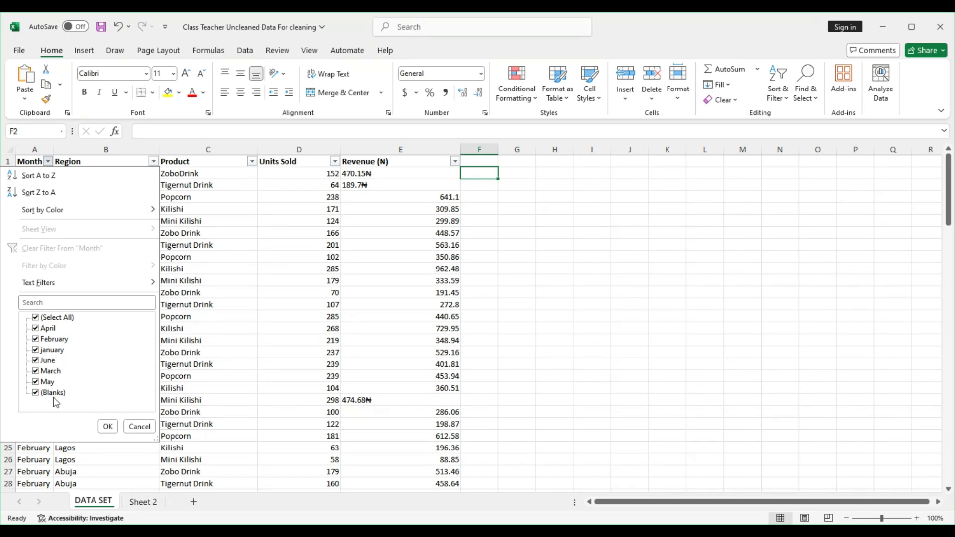
{"action": "left_click", "coordinate": [547, 288]}
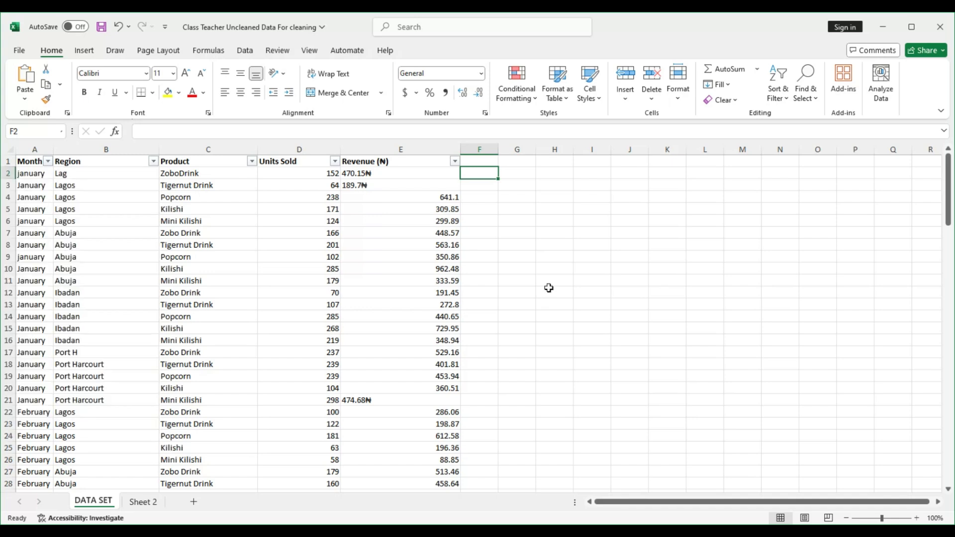
{"action": "left_click", "coordinate": [154, 161]}
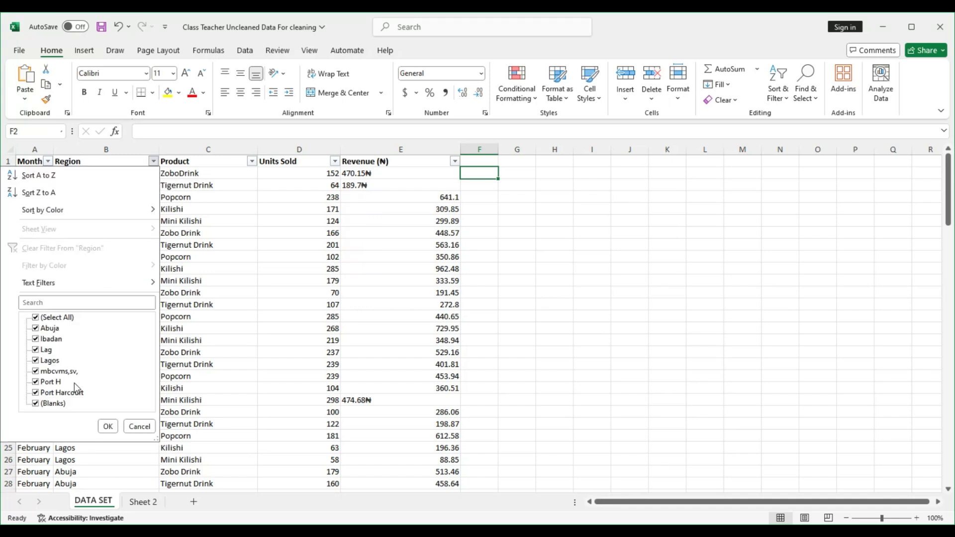
{"action": "left_click", "coordinate": [252, 167]}
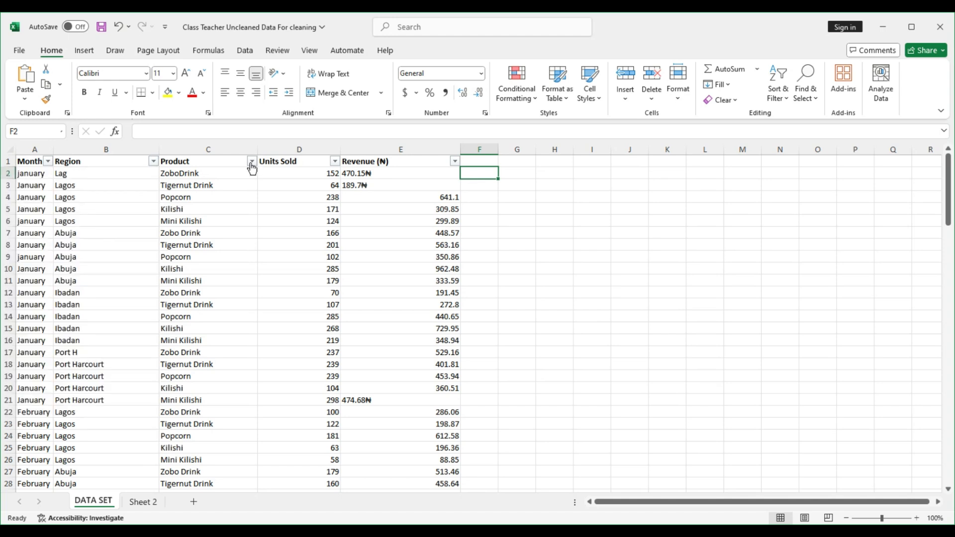
{"action": "left_click", "coordinate": [153, 161]}
{"action": "left_click", "coordinate": [250, 165]}
{"action": "left_click", "coordinate": [338, 163]}
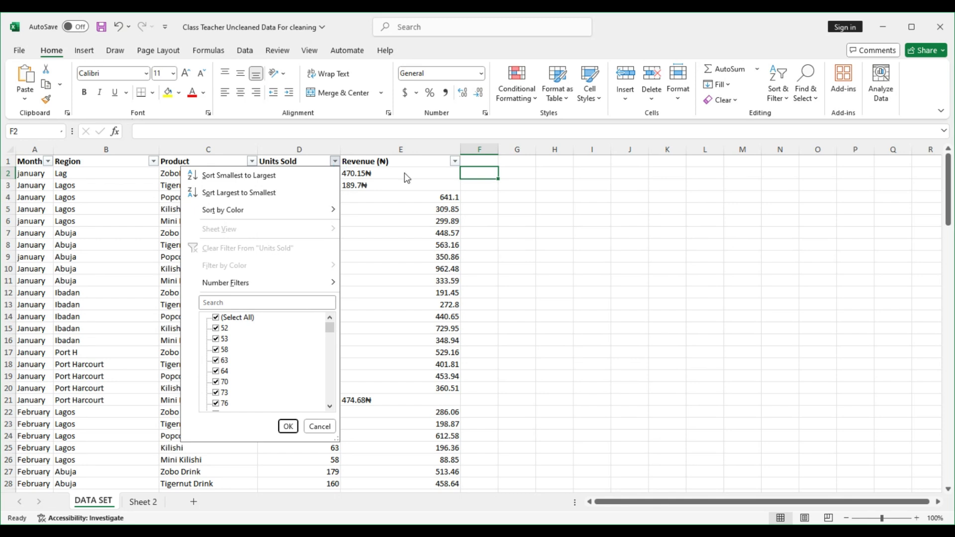
{"action": "left_click", "coordinate": [451, 171]}
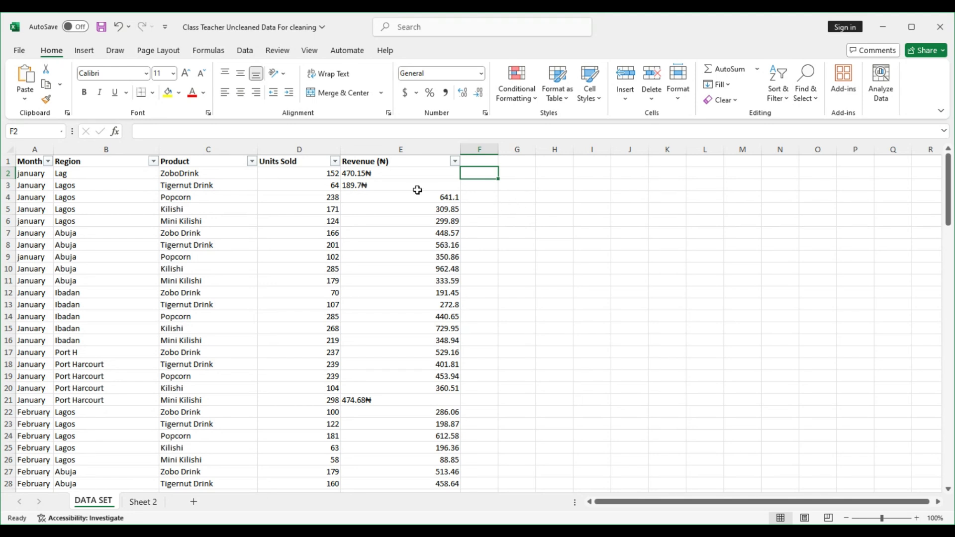
Make the Month column slightly narrower
{"action": "mouse_move", "coordinate": [54, 149]}
{"action": "left_mouse_down"}
{"action": "mouse_move", "coordinate": [82, 149]}
{"action": "mouse_move", "coordinate": [51, 149]}
{"action": "left_mouse_up"}
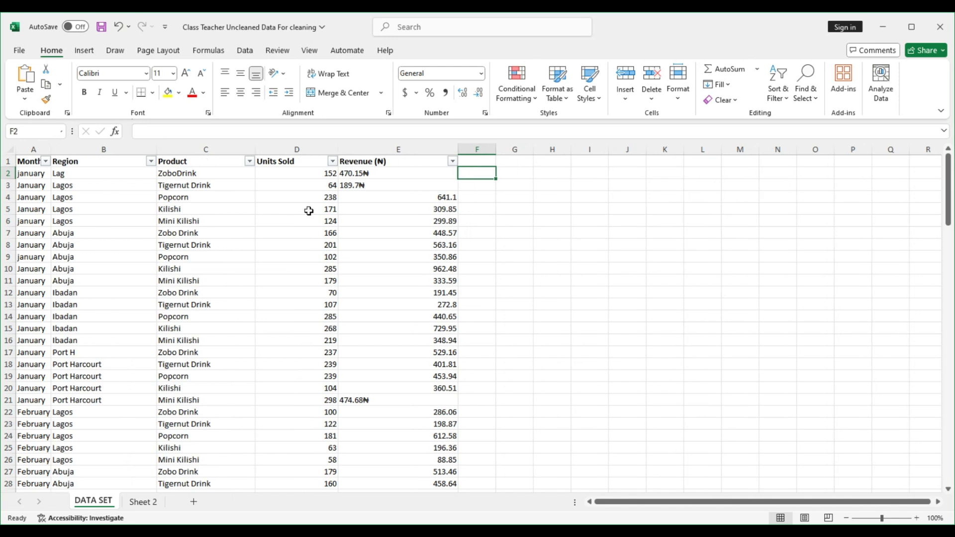
{"action": "left_click", "coordinate": [536, 232]}
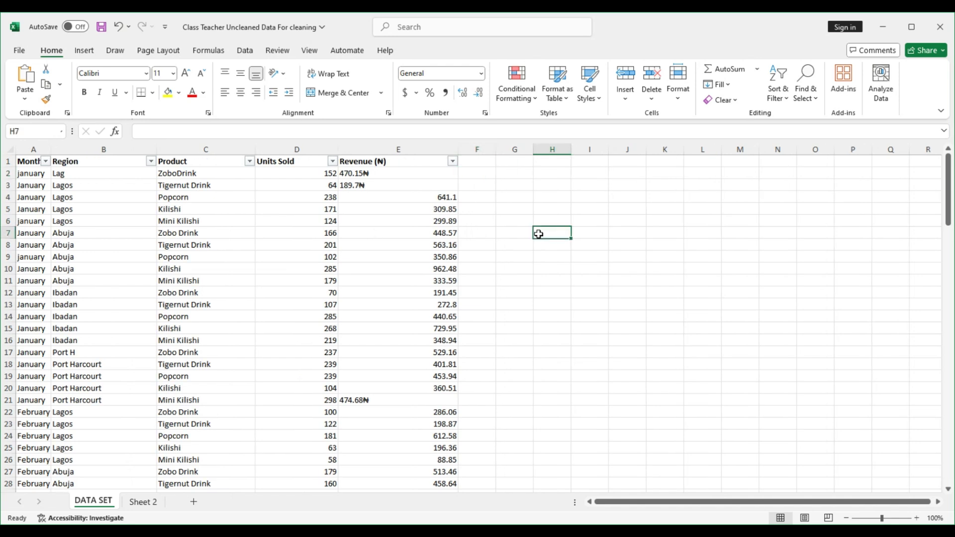
Examine the filter value lists of the Product, Units Sold and Revenue (₦) columns, reading the Revenue list from end to end for irregular entries
{"action": "left_click", "coordinate": [249, 161]}
{"action": "left_click", "coordinate": [336, 170]}
{"action": "left_click", "coordinate": [453, 161]}
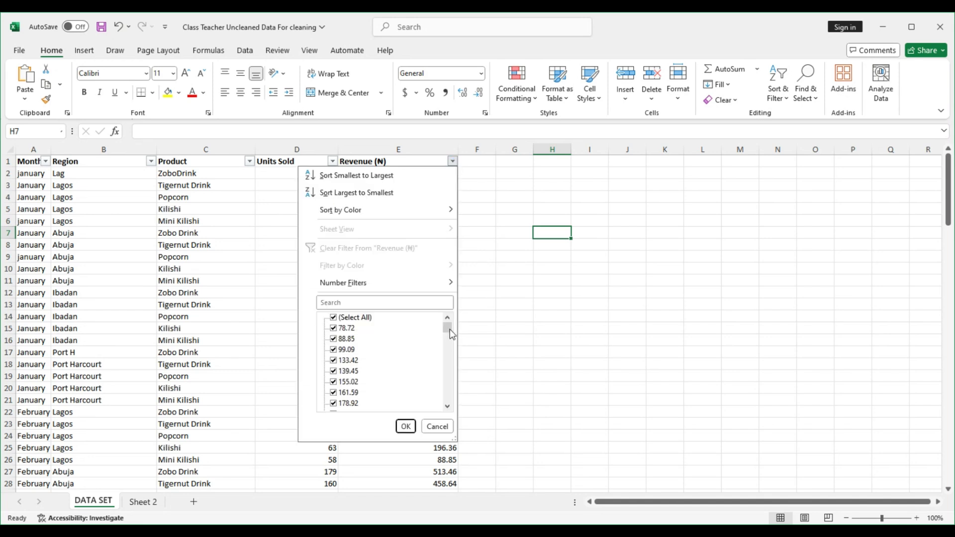
{"action": "left_click_drag", "start_coordinate": [450, 329], "coordinate": [453, 414]}
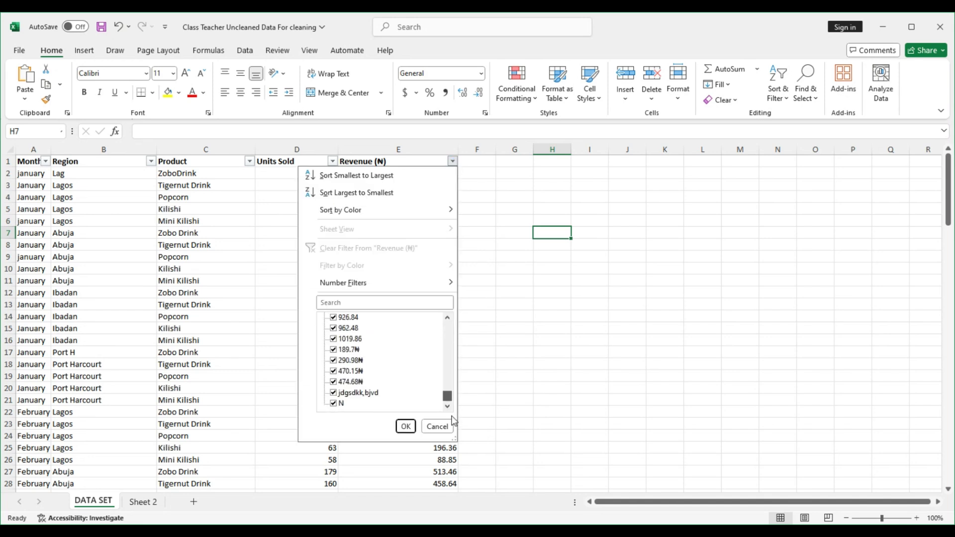
{"action": "scroll", "coordinate": [428, 379], "scroll_direction": "up", "scroll_amount": 20}
{"action": "scroll", "coordinate": [426, 380], "scroll_direction": "down", "scroll_amount": 20}
{"action": "left_click", "coordinate": [406, 427]}
{"action": "left_click", "coordinate": [528, 320]}
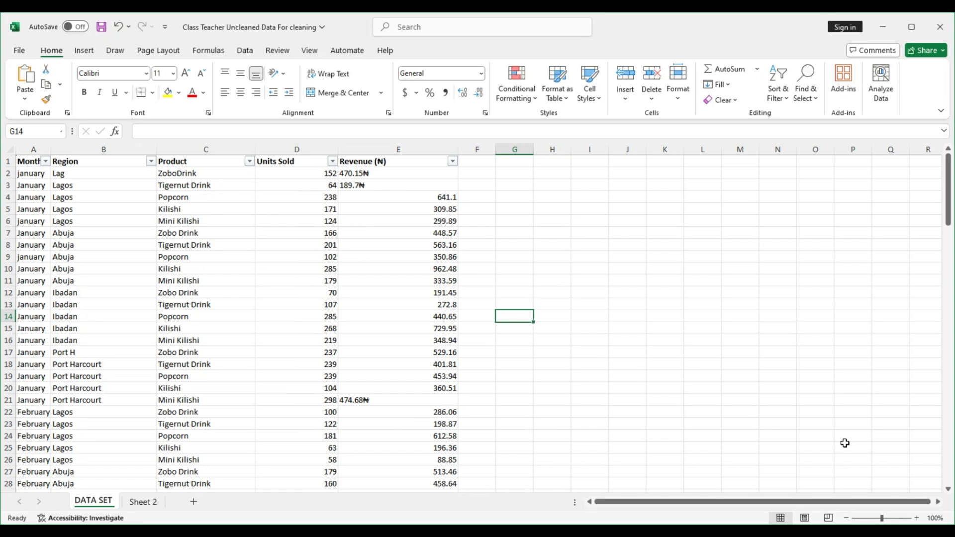
Widen the Month column and apply AutoFit to the whole sales table from Month to Revenue (₦)
{"action": "left_click", "coordinate": [948, 219]}
{"action": "left_click_drag", "start_coordinate": [49, 153], "coordinate": [86, 156]}
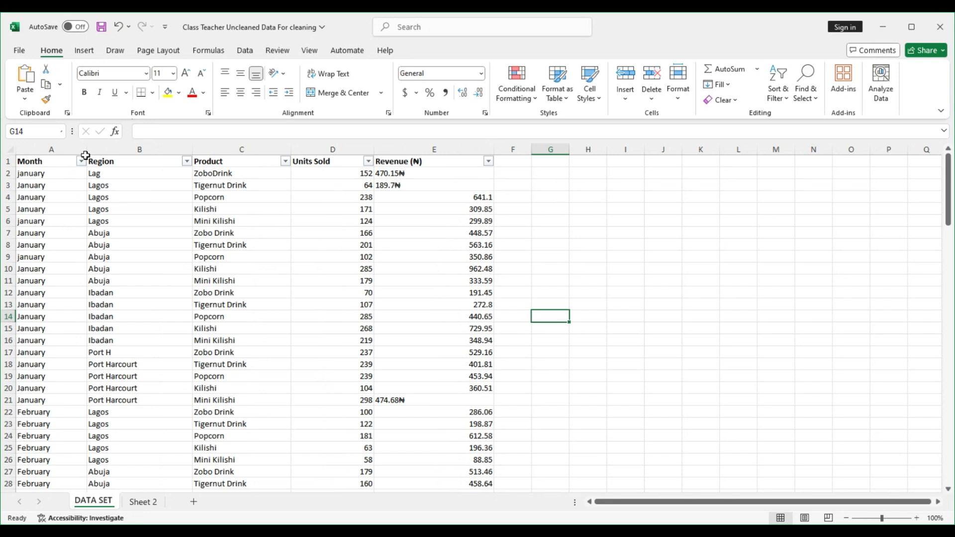
{"action": "left_click", "coordinate": [60, 165]}
{"action": "key", "text": "ctrl+shift+Right"}
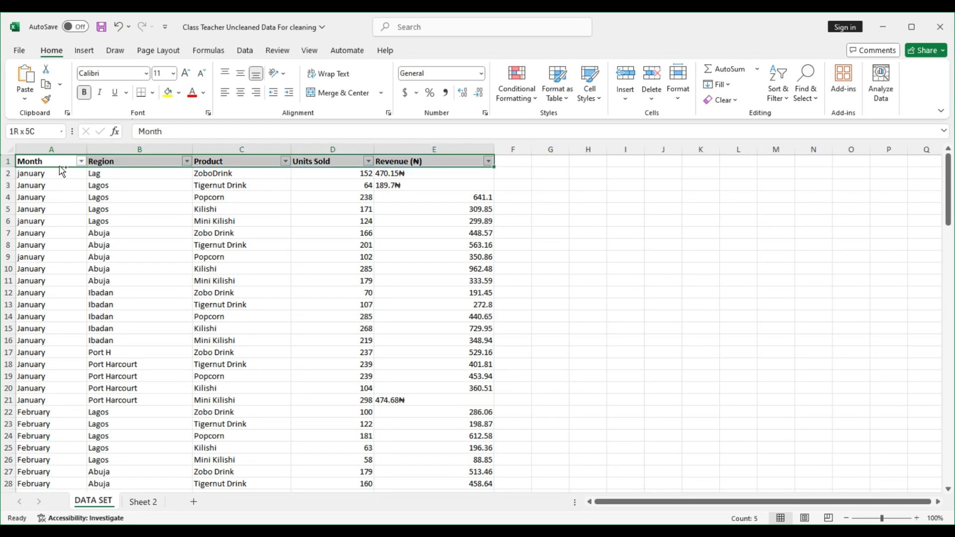
{"action": "key", "text": "ctrl+shift+Down"}
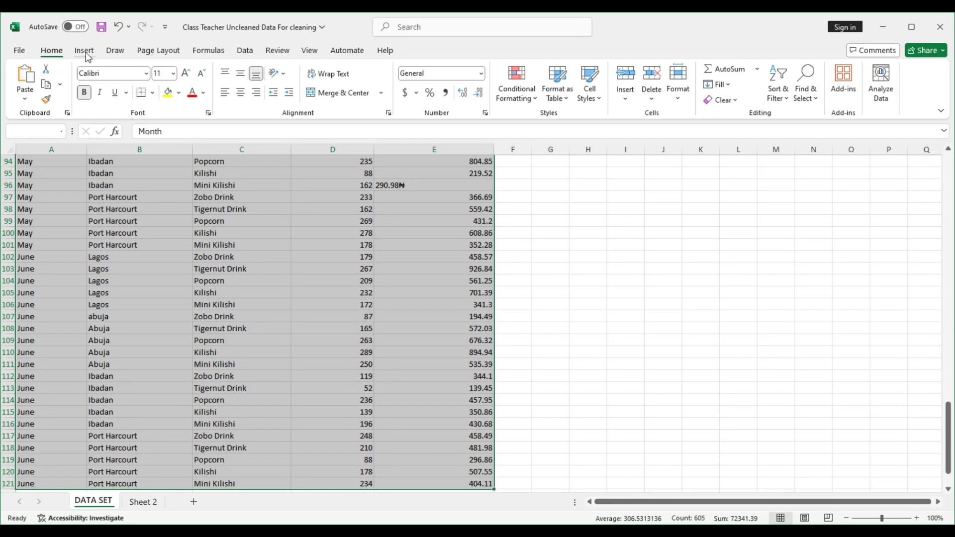
{"action": "left_click", "coordinate": [407, 27]}
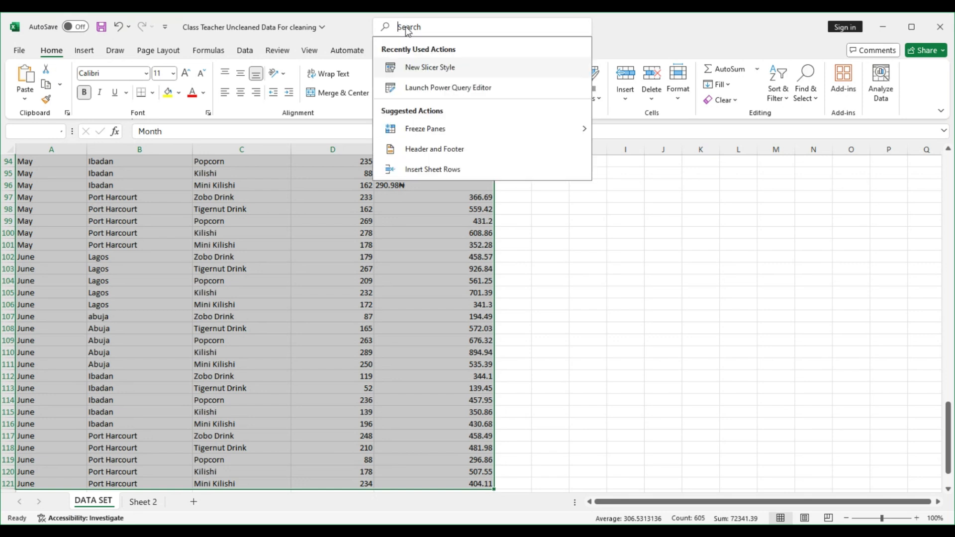
{"action": "type", "text": "auto"}
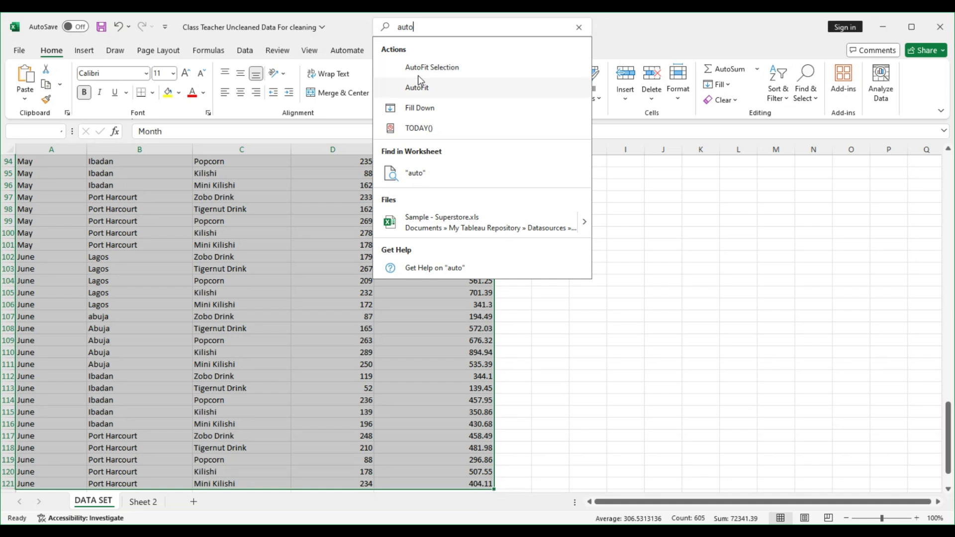
{"action": "left_click", "coordinate": [422, 92]}
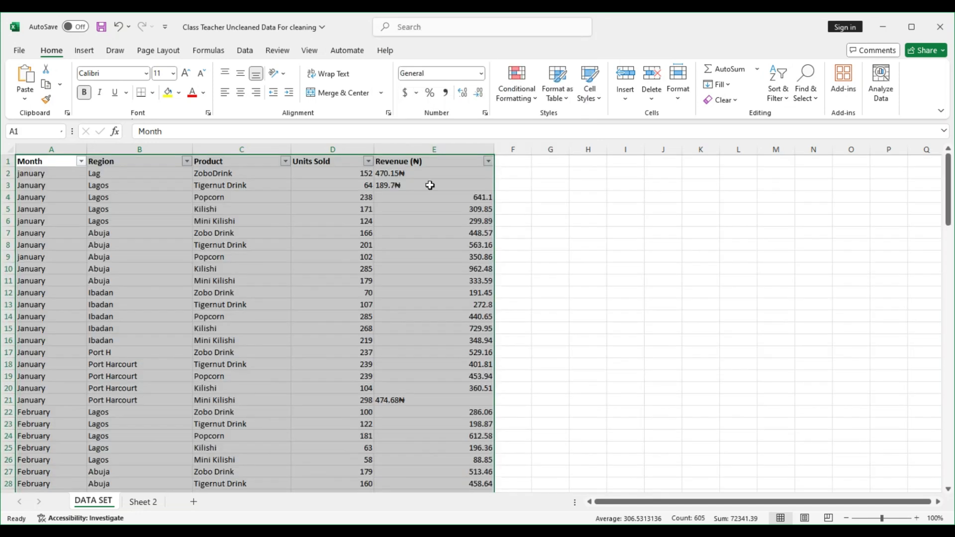
{"action": "left_click", "coordinate": [516, 223]}
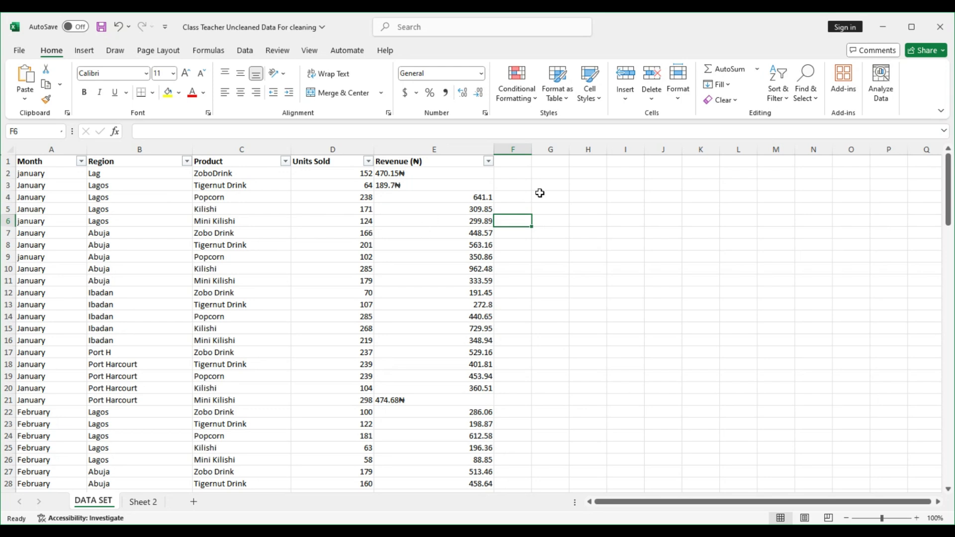
{"action": "left_click", "coordinate": [540, 194]}
{"action": "left_click", "coordinate": [589, 194]}
{"action": "left_click", "coordinate": [621, 194]}
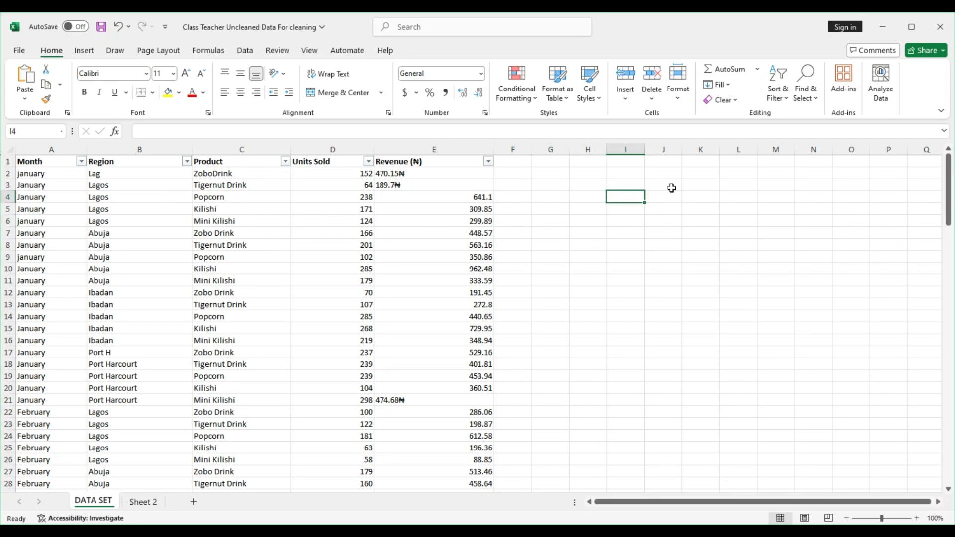
{"action": "left_click", "coordinate": [671, 187]}
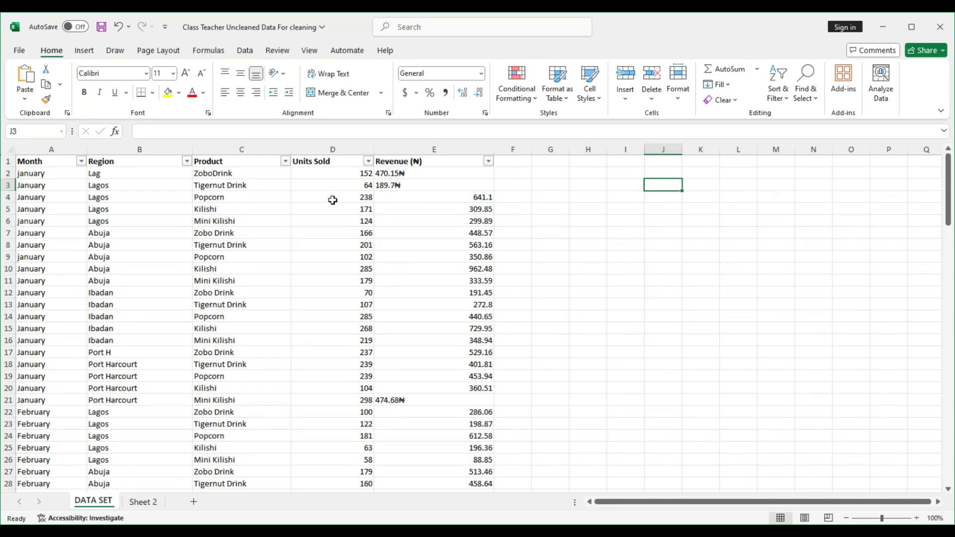
{"action": "left_click", "coordinate": [561, 223]}
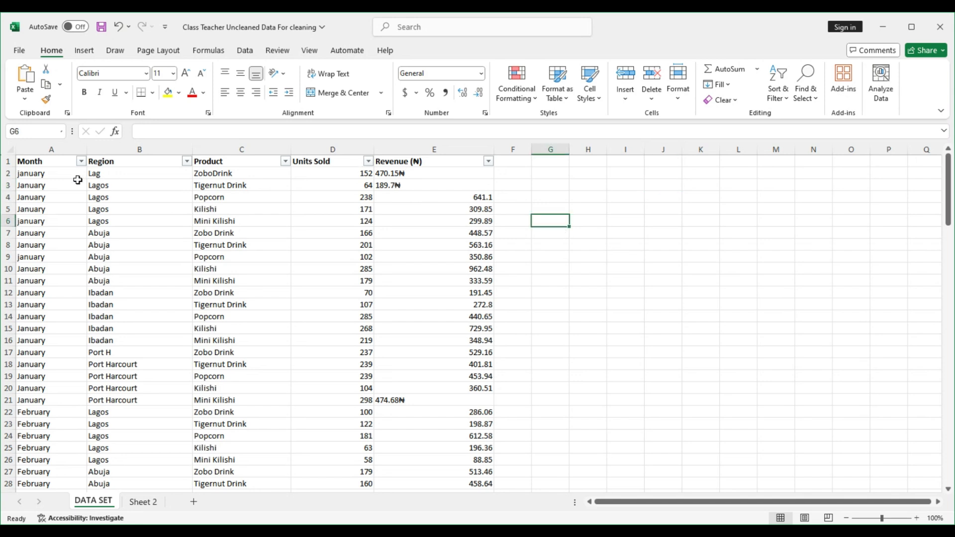
{"action": "left_click", "coordinate": [676, 232]}
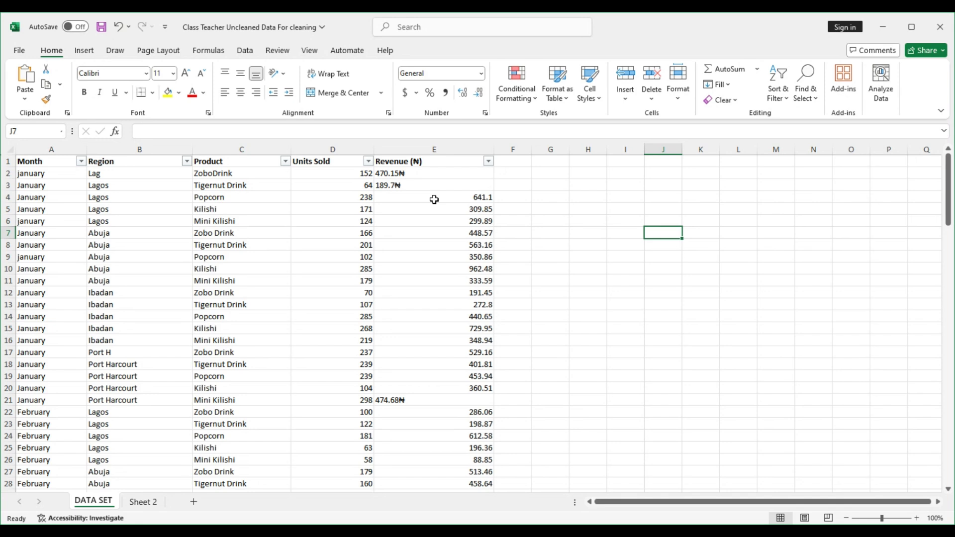
Search the whole sales table, headers included, for empty cells using Go To Special with the Blanks option
{"action": "left_click", "coordinate": [36, 172]}
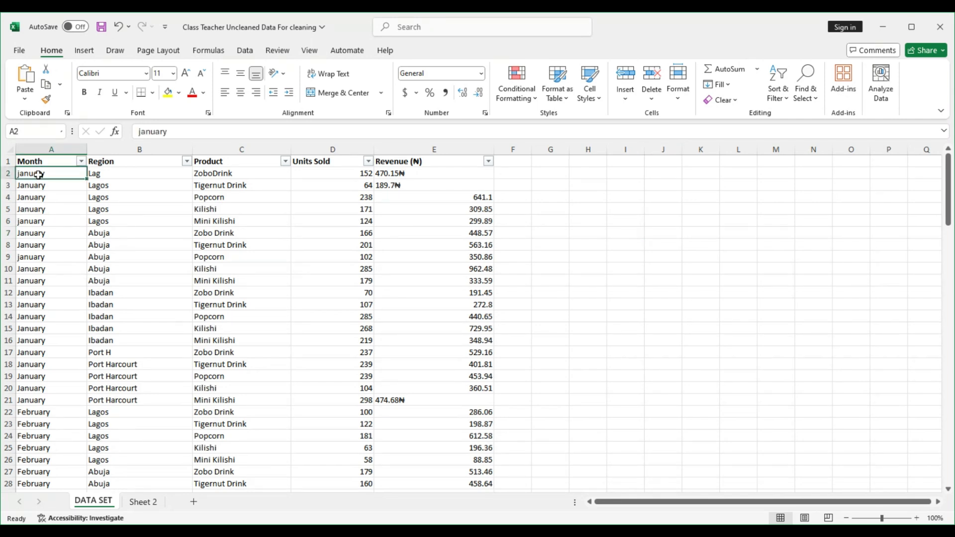
{"action": "left_click", "coordinate": [35, 162]}
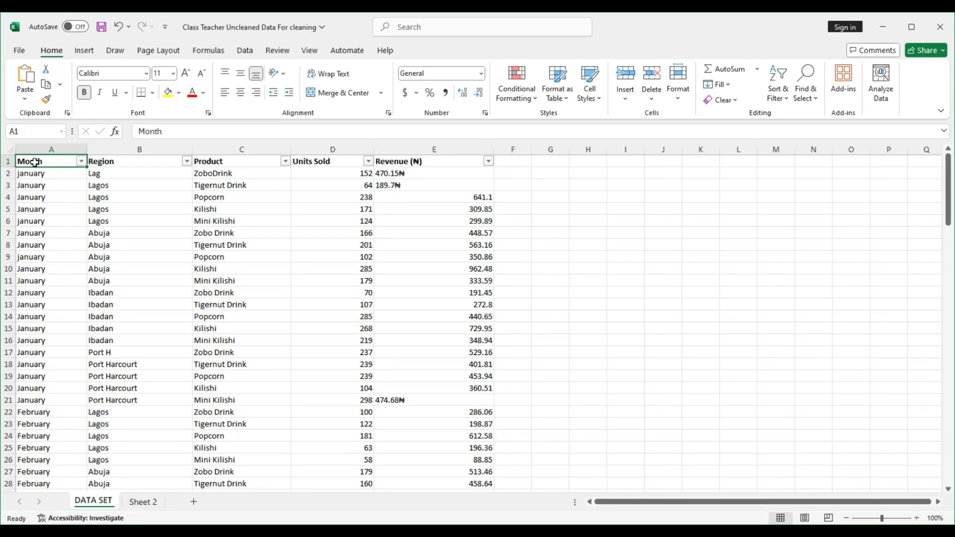
{"action": "key", "text": "ctrl+shift+Right"}
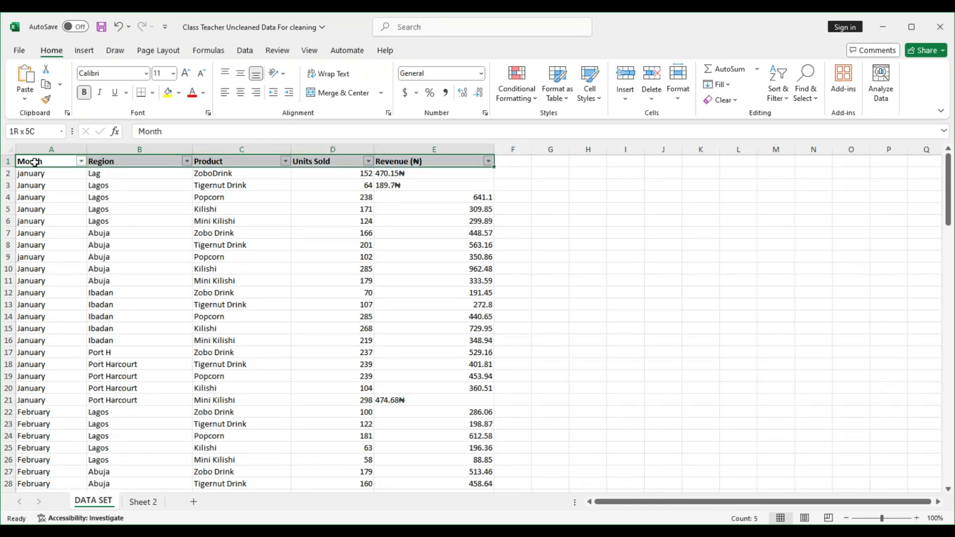
{"action": "key", "text": "ctrl+shift+Down"}
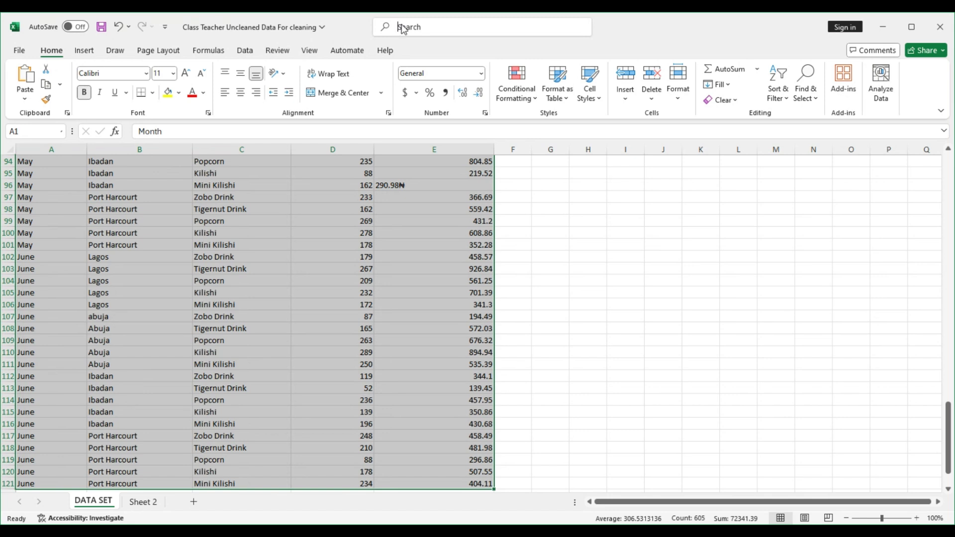
{"action": "type", "text": "spe"}
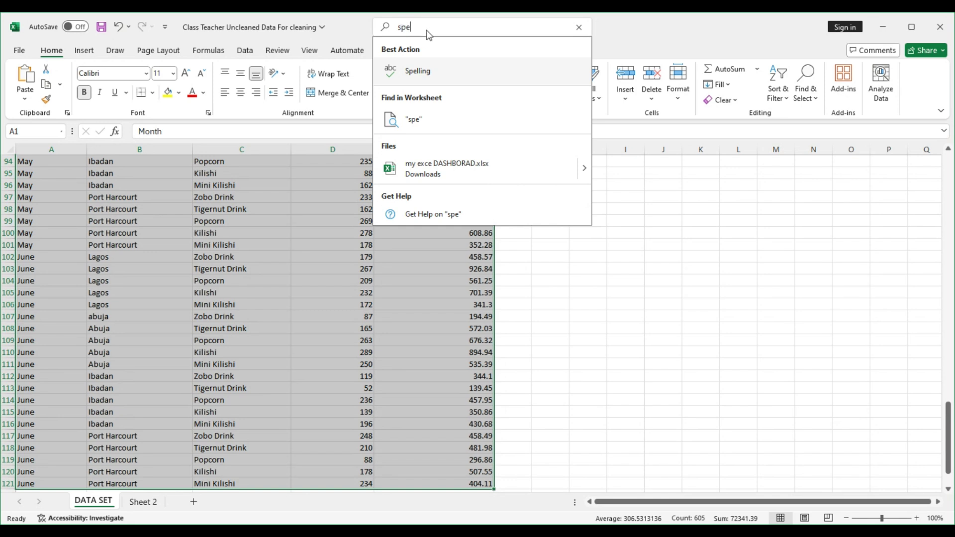
{"action": "type", "text": "c"}
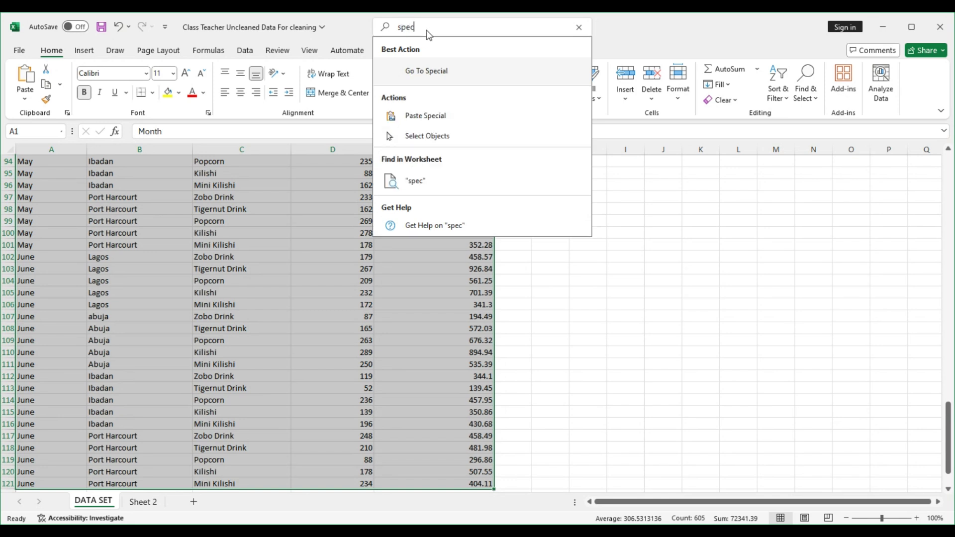
{"action": "left_click", "coordinate": [432, 80]}
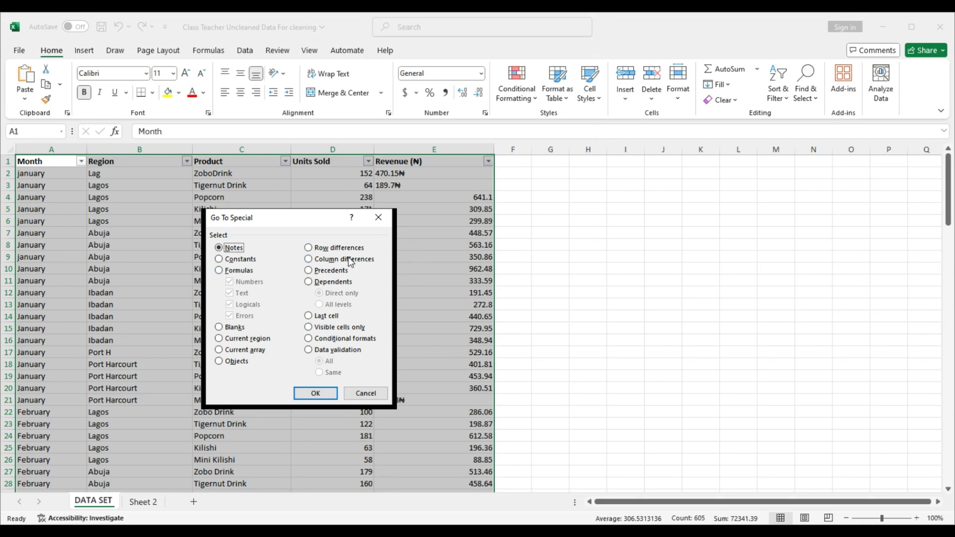
{"action": "left_click", "coordinate": [237, 328]}
{"action": "left_click", "coordinate": [314, 392]}
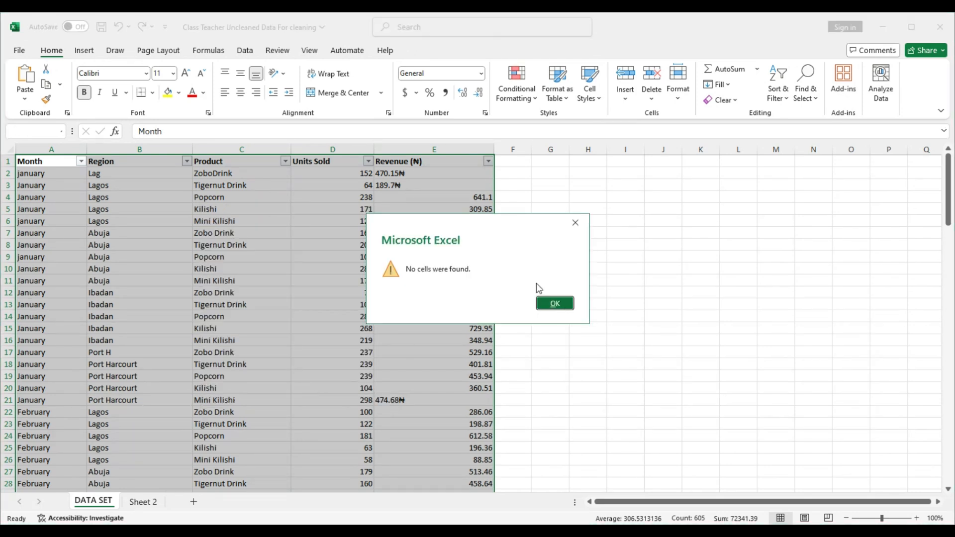
{"action": "left_click", "coordinate": [555, 304]}
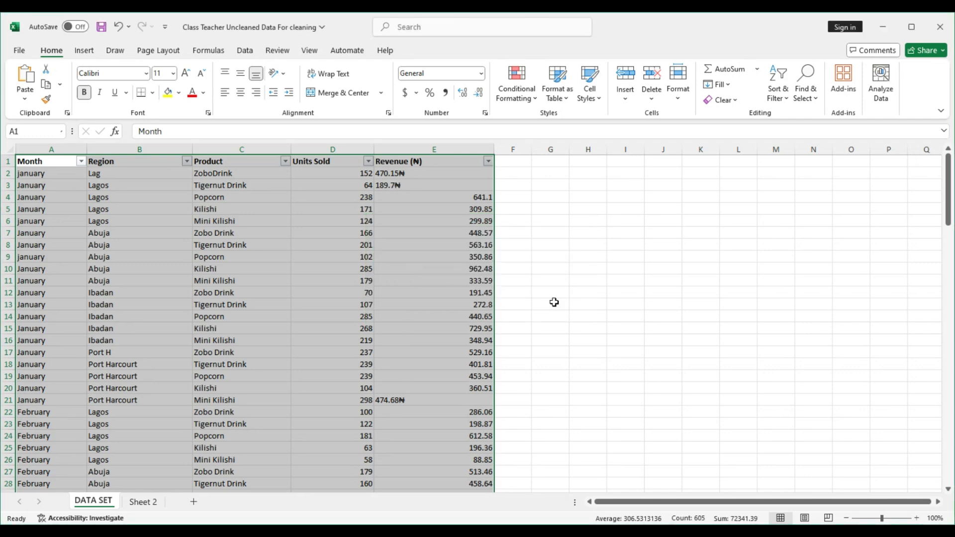
{"action": "left_click", "coordinate": [554, 302]}
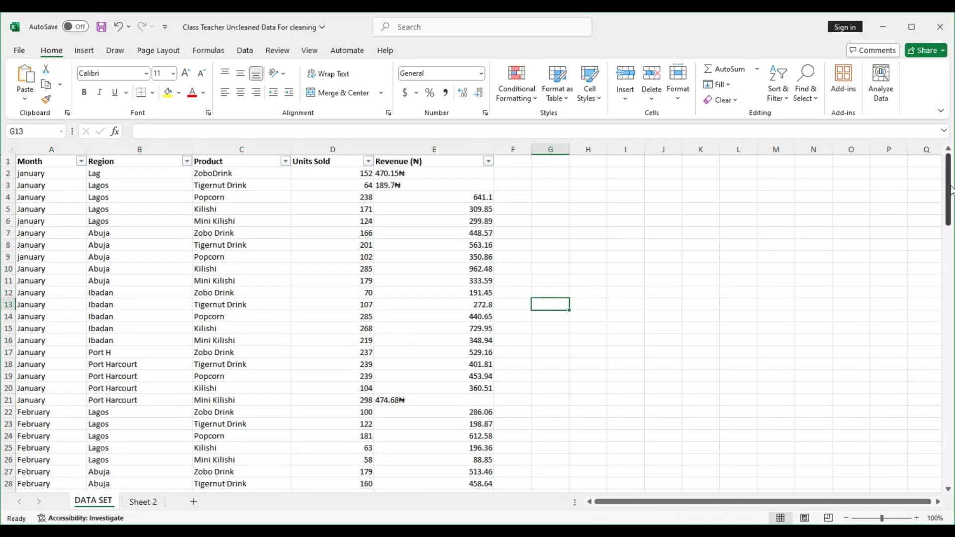
Examine the filter value lists of the Month, Region and Product columns for blanks and irregular entries
{"action": "mouse_move", "coordinate": [948, 189]}
{"action": "left_mouse_down"}
{"action": "mouse_move", "coordinate": [950, 226]}
{"action": "mouse_move", "coordinate": [948, 189]}
{"action": "left_mouse_up"}
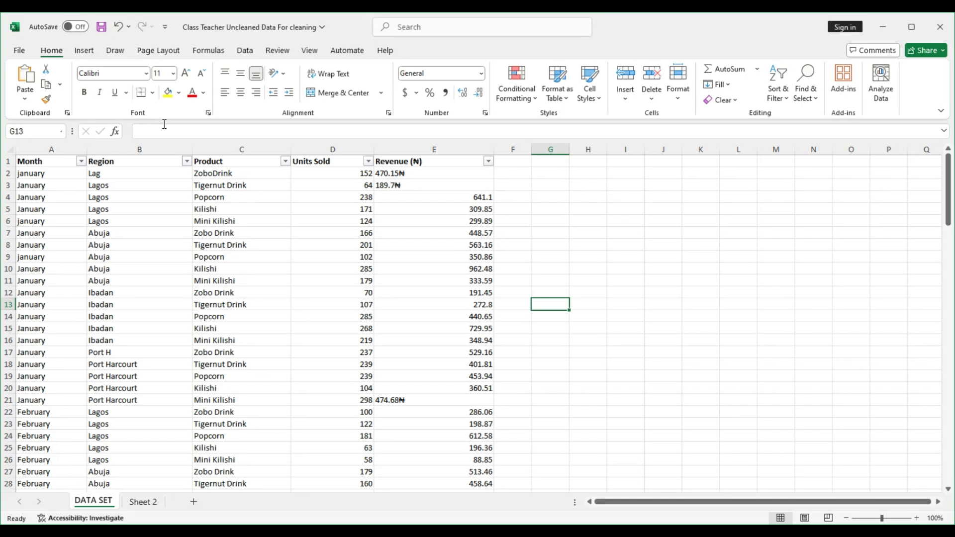
{"action": "left_click", "coordinate": [81, 162]}
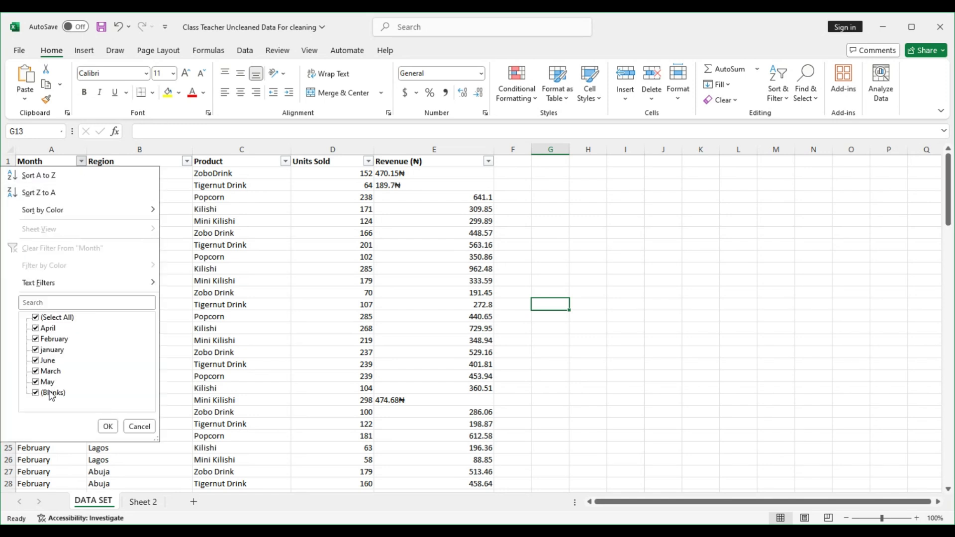
{"action": "left_click", "coordinate": [108, 427]}
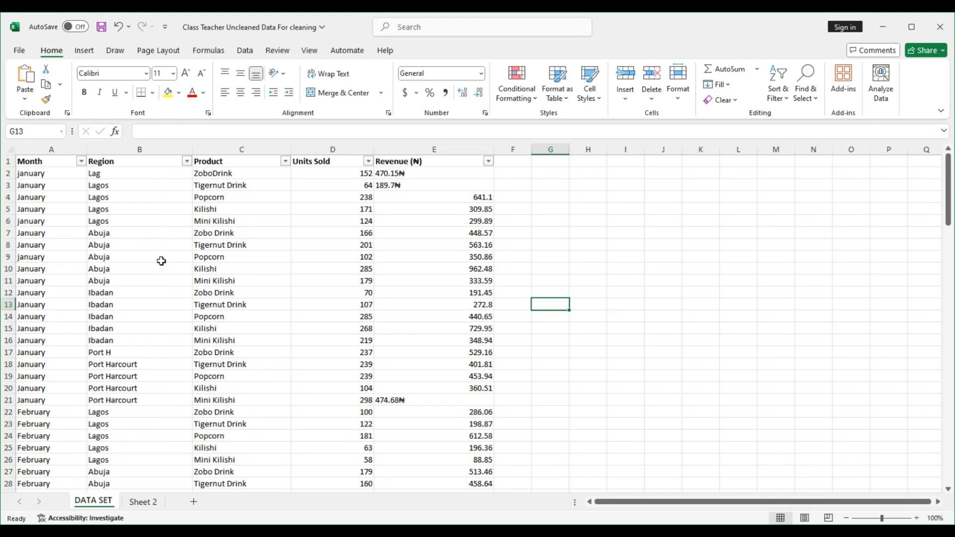
{"action": "left_click", "coordinate": [187, 162]}
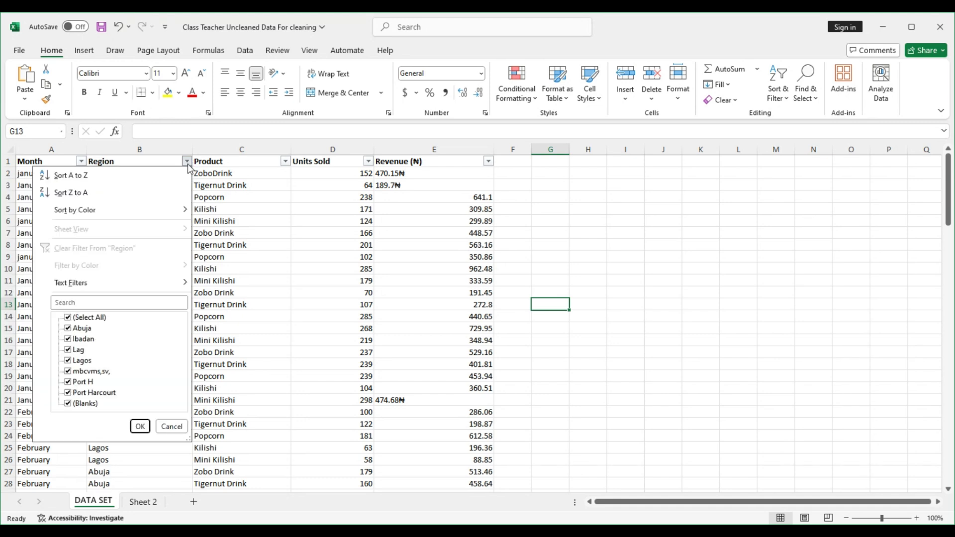
{"action": "left_click", "coordinate": [139, 426]}
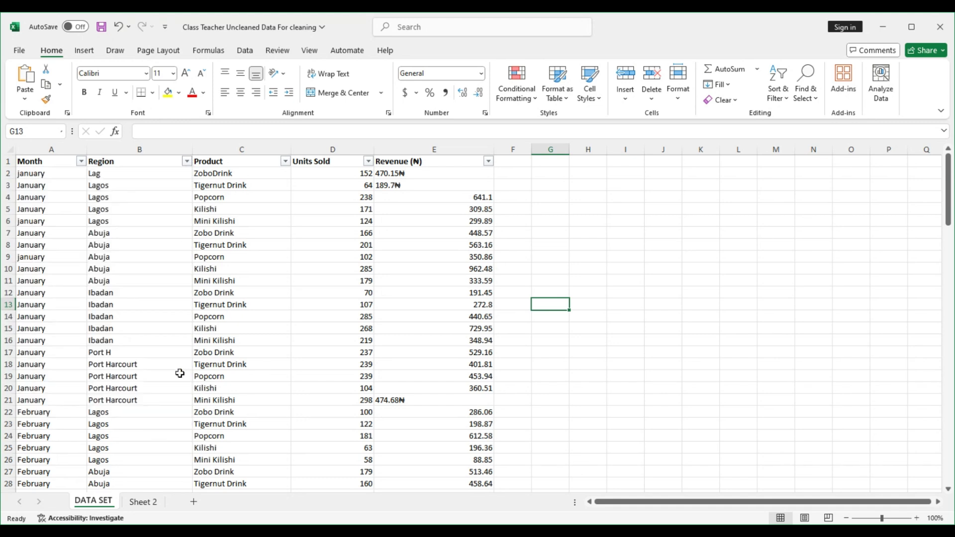
{"action": "left_click", "coordinate": [187, 162]}
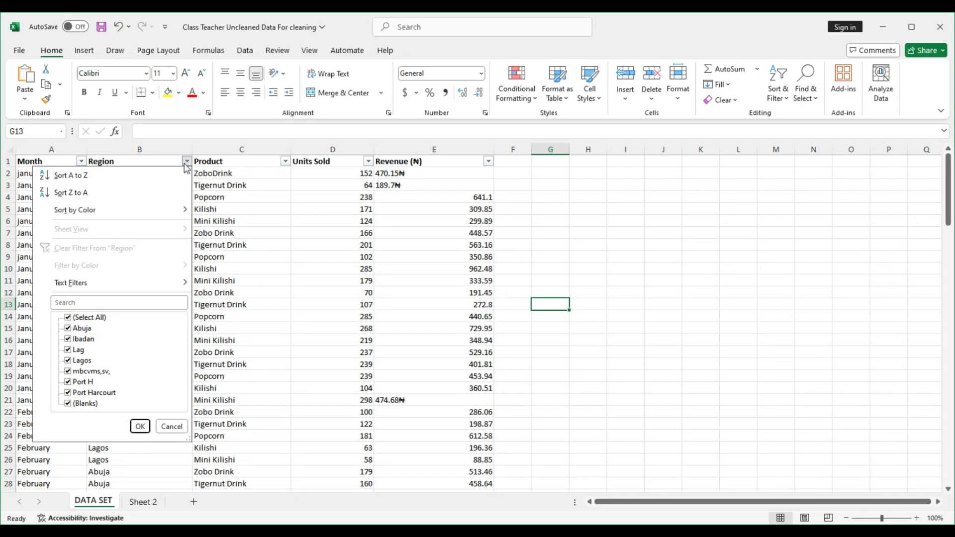
{"action": "left_click", "coordinate": [286, 163]}
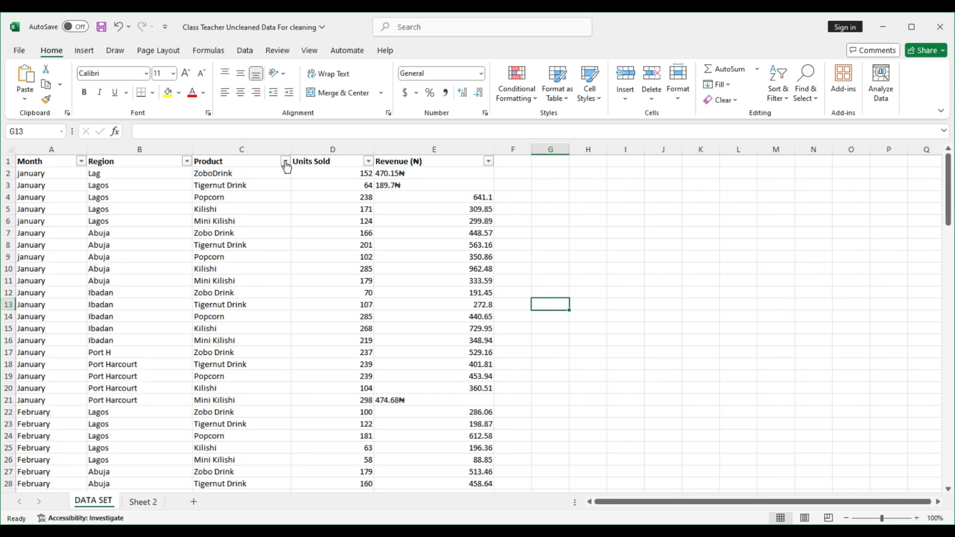
{"action": "left_click", "coordinate": [285, 162]}
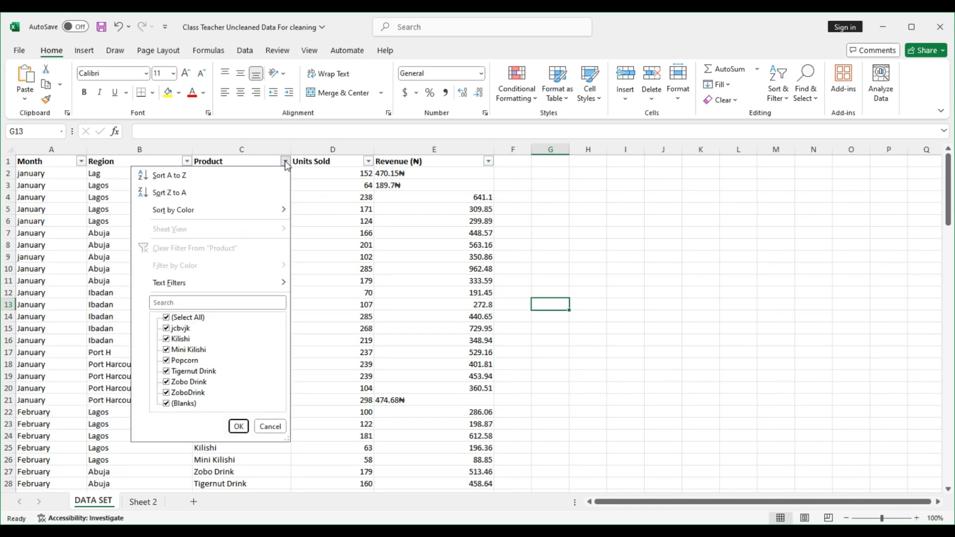
Check the Units Sold filter values from end to end and filter the column to only the entry mcbsvm,,
{"action": "left_click", "coordinate": [367, 166]}
{"action": "left_click", "coordinate": [367, 162]}
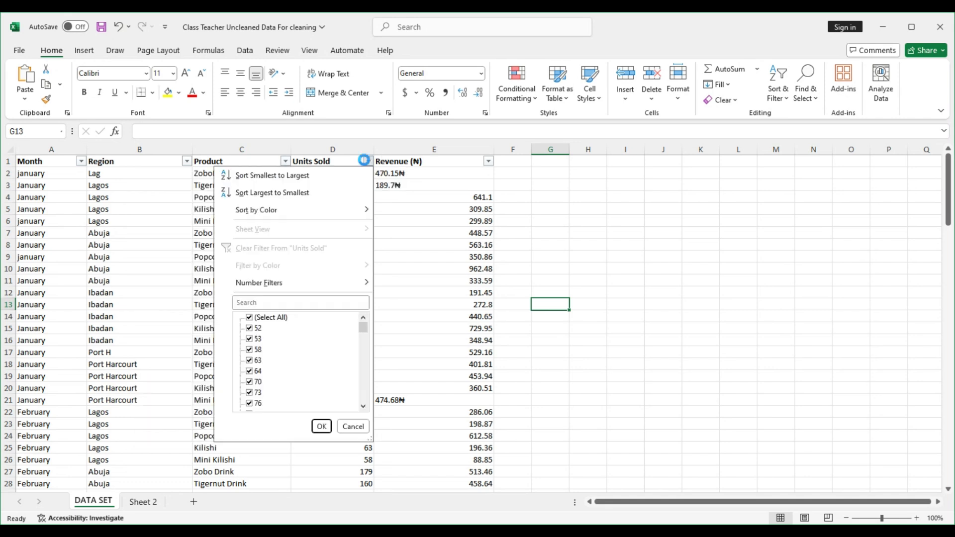
{"action": "left_click_drag", "start_coordinate": [369, 328], "coordinate": [362, 398]}
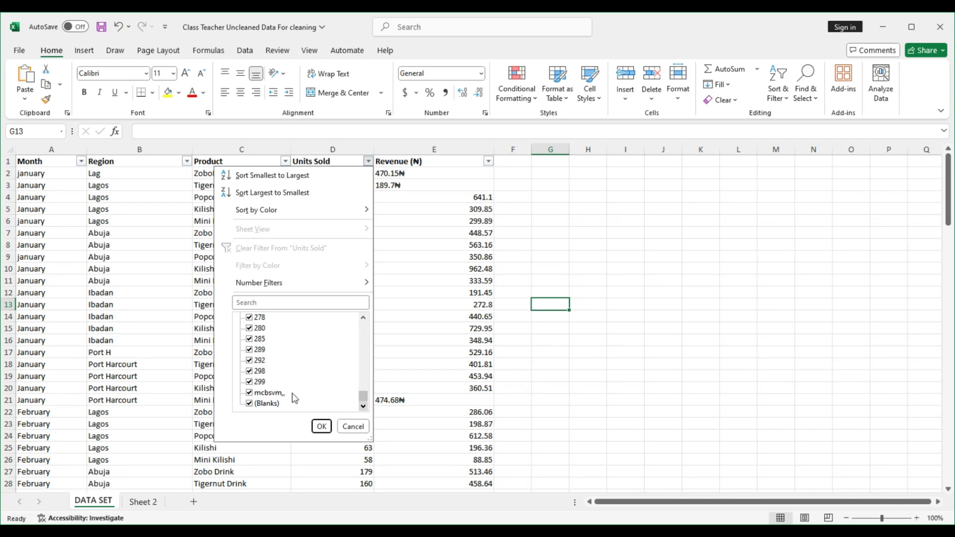
{"action": "left_click", "coordinate": [264, 396]}
{"action": "left_click_drag", "start_coordinate": [363, 395], "coordinate": [363, 321]}
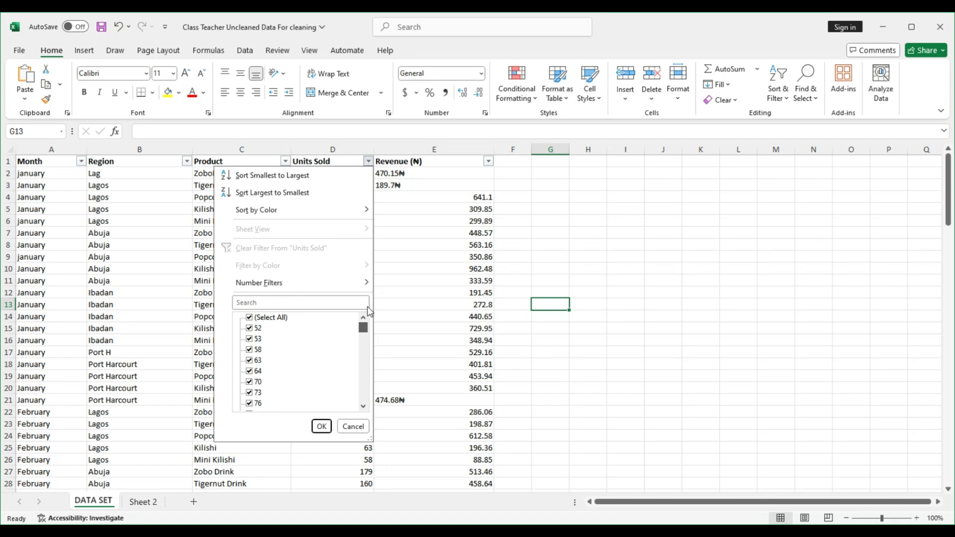
{"action": "left_click", "coordinate": [250, 318]}
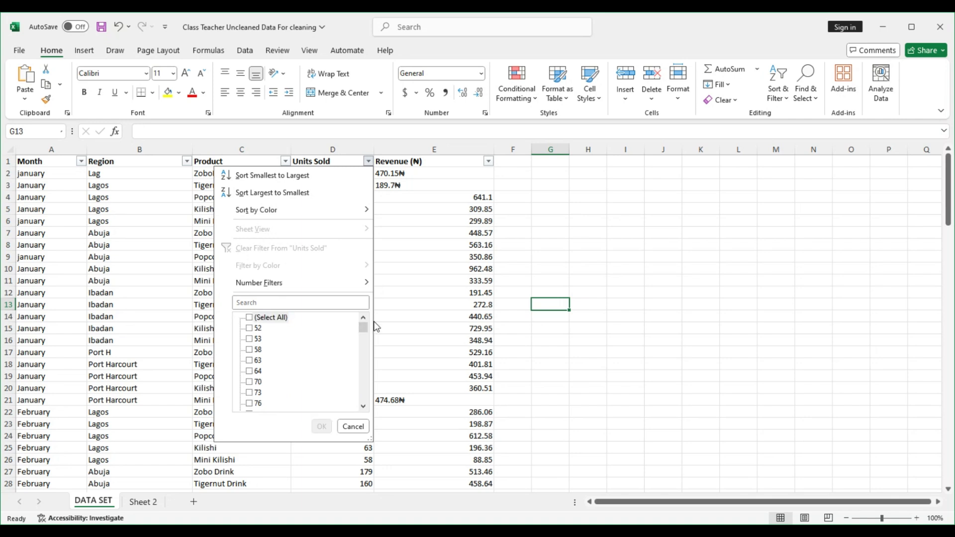
{"action": "left_click_drag", "start_coordinate": [369, 336], "coordinate": [354, 425]}
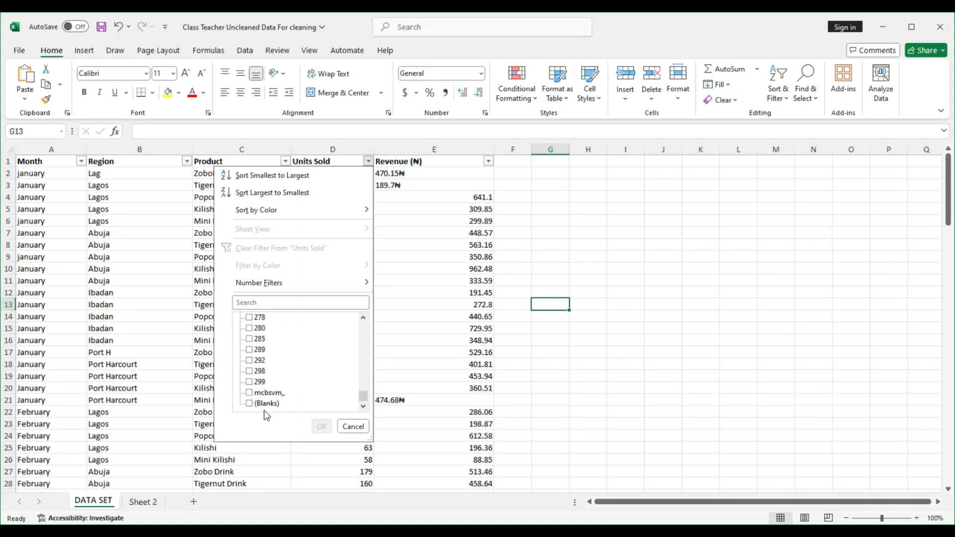
{"action": "left_click", "coordinate": [258, 393]}
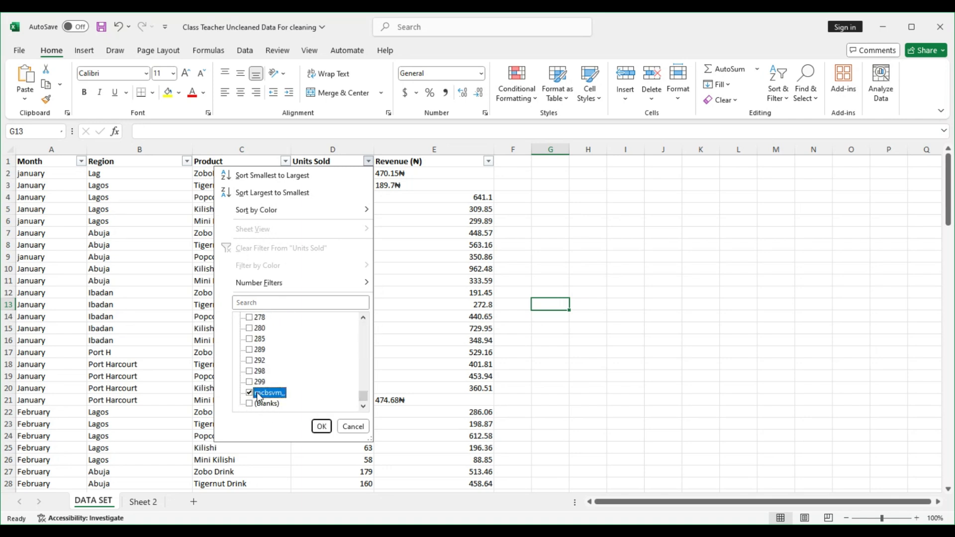
{"action": "left_click", "coordinate": [321, 427]}
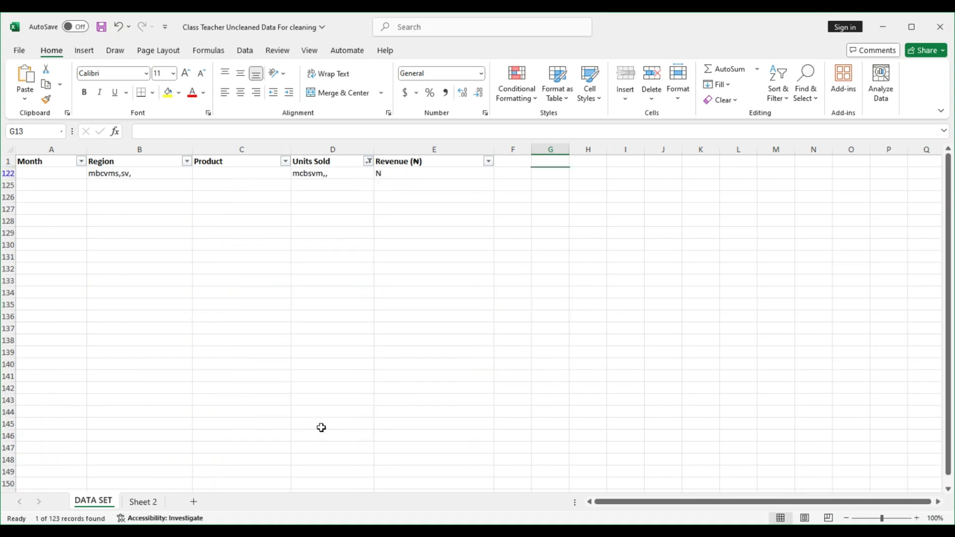
Delete the whole filtered row that holds the junk Units Sold entry mcbsvm,,
{"action": "left_click", "coordinate": [110, 173]}
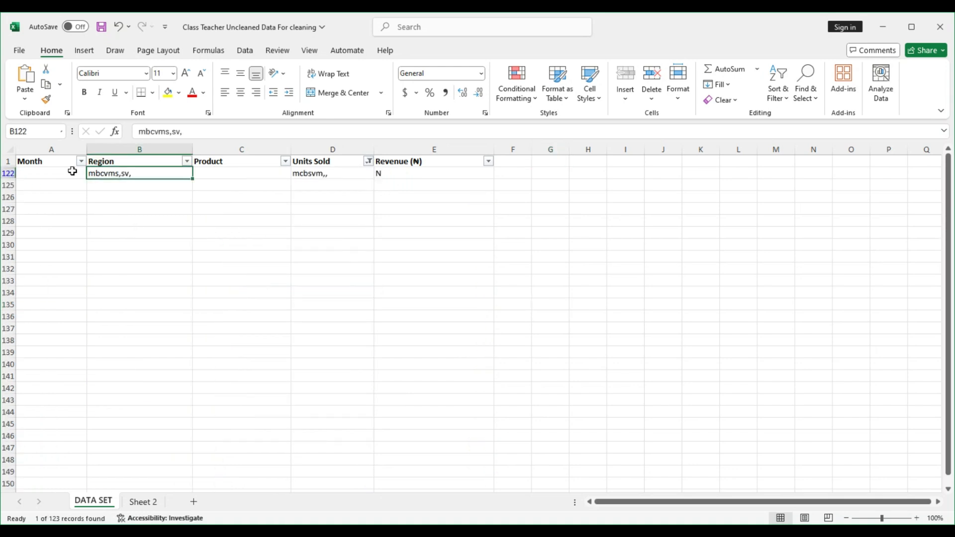
{"action": "left_click", "coordinate": [4, 173]}
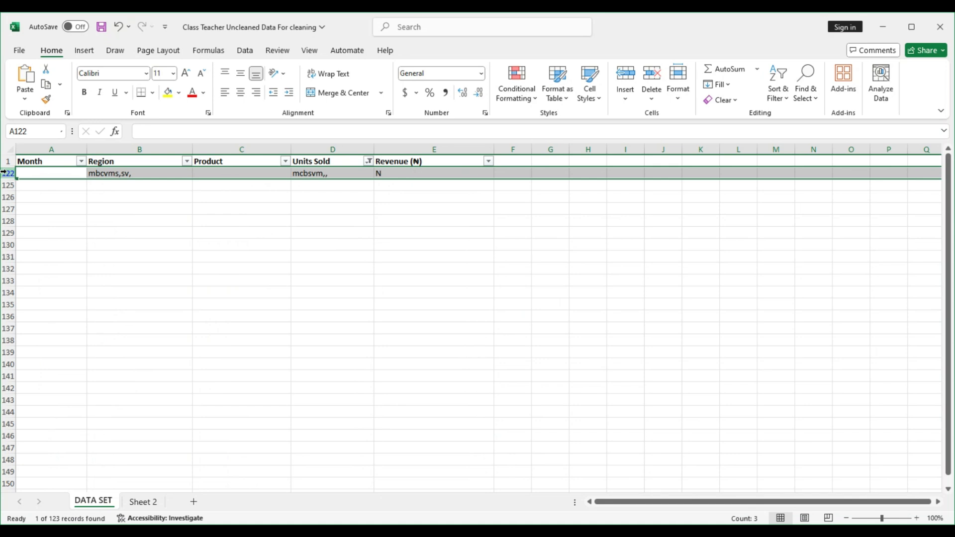
{"action": "right_click", "coordinate": [4, 173]}
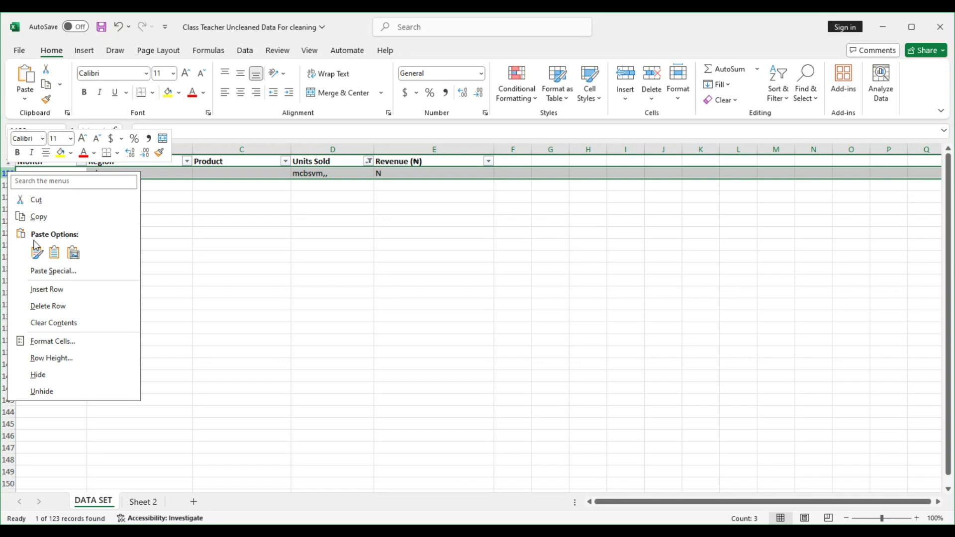
{"action": "left_click", "coordinate": [46, 306]}
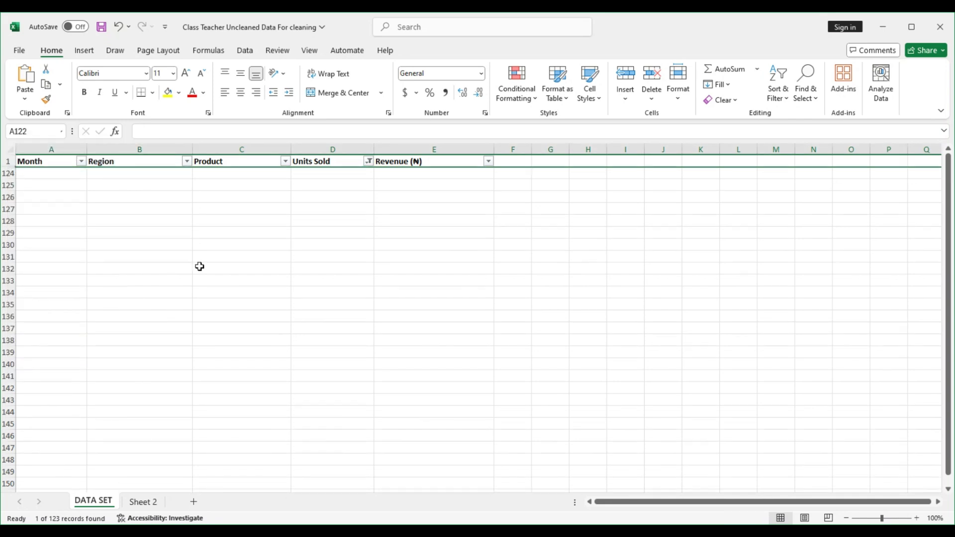
{"action": "left_click", "coordinate": [199, 267]}
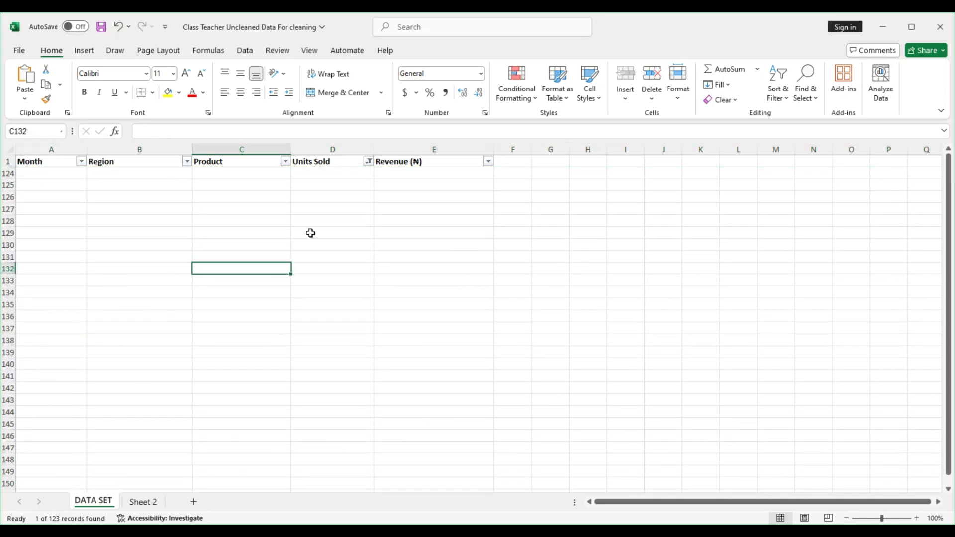
Reselect all values in the Units Sold filter to show the full sales table again
{"action": "left_click_drag", "start_coordinate": [950, 358], "coordinate": [951, 361]}
{"action": "left_click", "coordinate": [368, 161]}
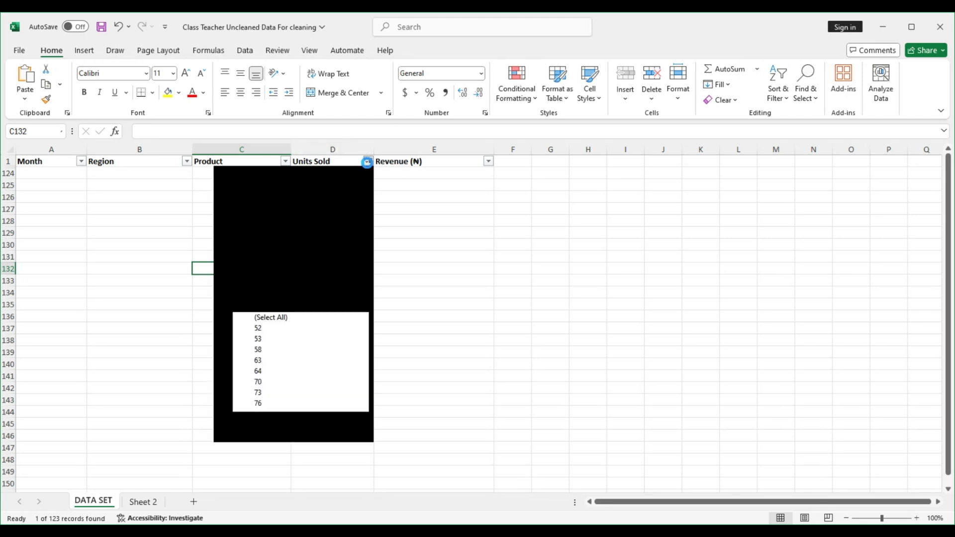
{"action": "left_click", "coordinate": [261, 319]}
{"action": "left_click", "coordinate": [322, 426]}
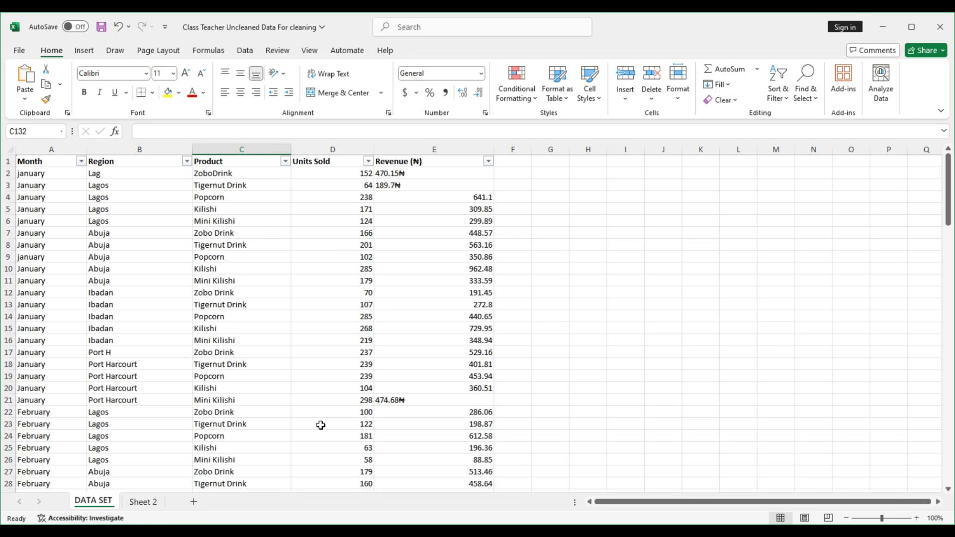
Recheck the filter value lists of the Product and Units Sold columns for remaining irregular entries
{"action": "left_click", "coordinate": [285, 161]}
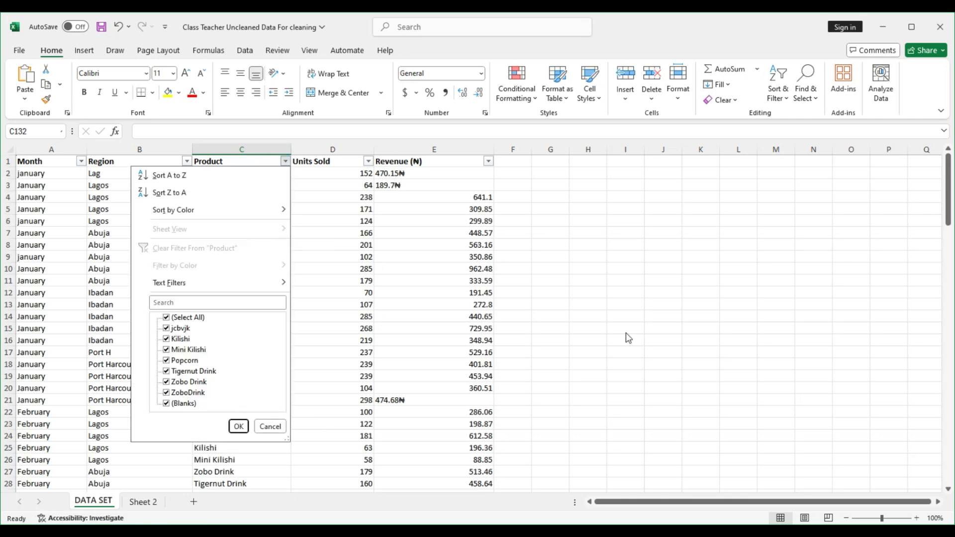
{"action": "key", "text": "Escape"}
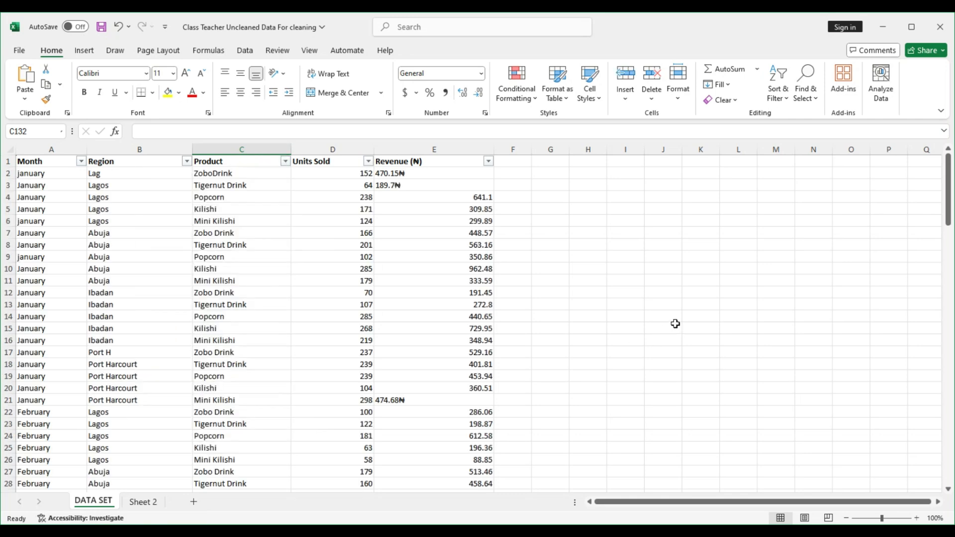
{"action": "left_click", "coordinate": [368, 162]}
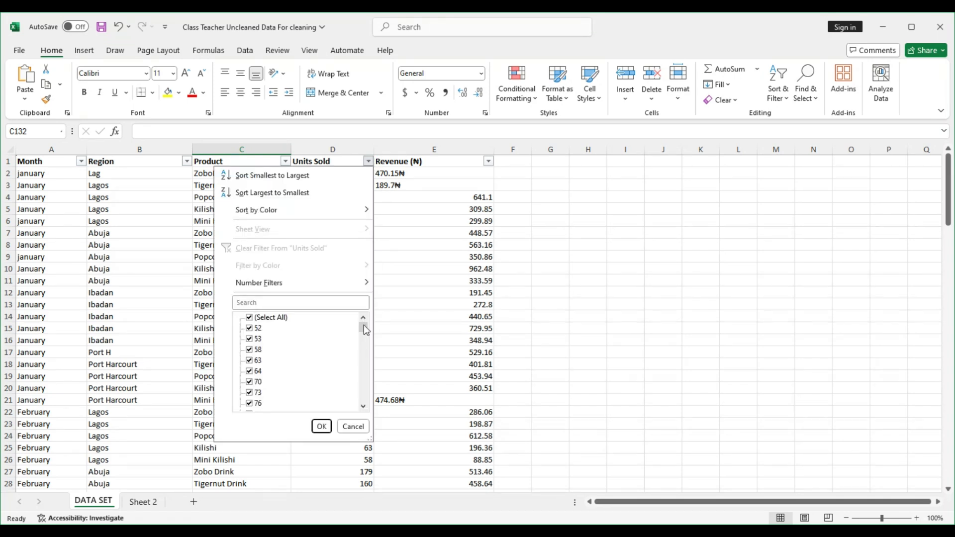
{"action": "mouse_move", "coordinate": [363, 325]}
{"action": "left_mouse_down"}
{"action": "mouse_move", "coordinate": [366, 416]}
{"action": "mouse_move", "coordinate": [366, 326]}
{"action": "left_mouse_up"}
{"action": "left_click", "coordinate": [736, 186]}
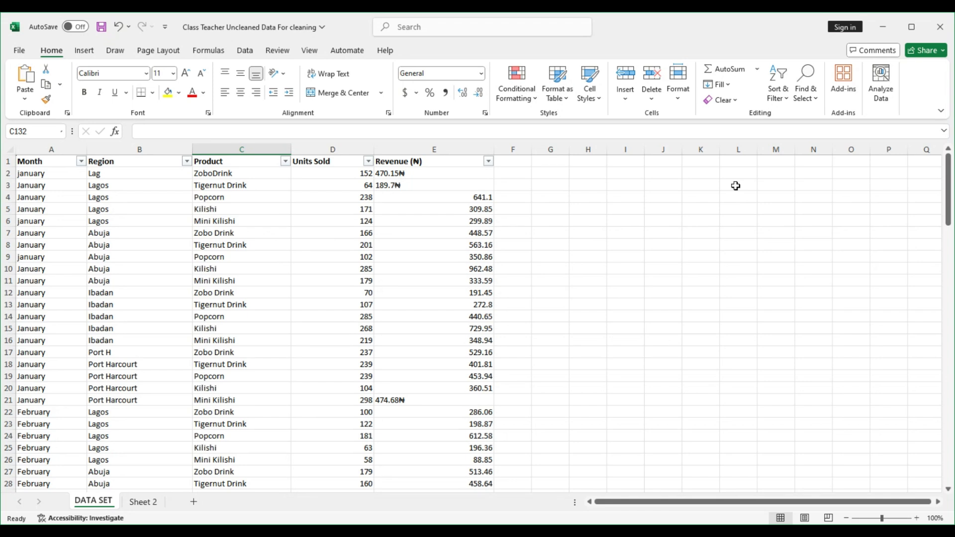
{"action": "left_click", "coordinate": [369, 161]}
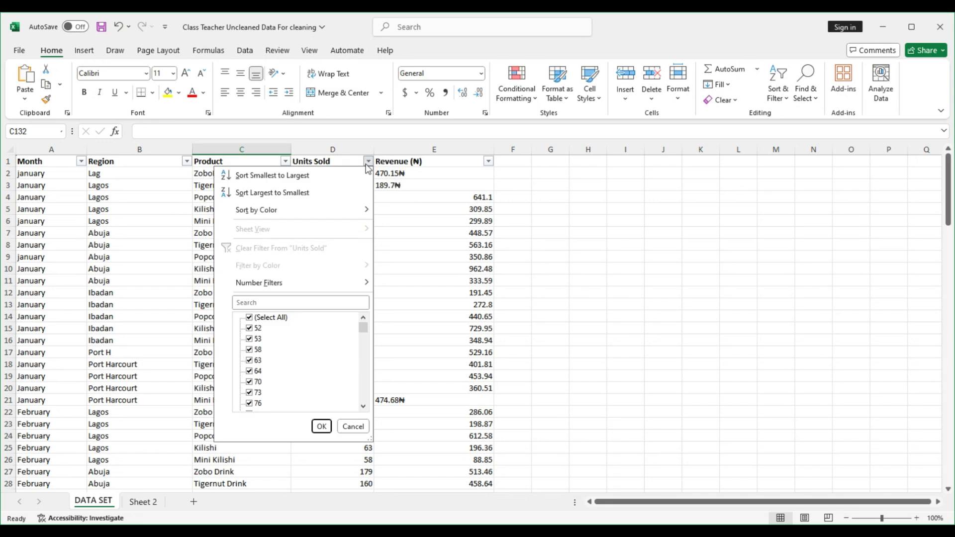
{"action": "mouse_move", "coordinate": [363, 330]}
{"action": "left_mouse_down"}
{"action": "mouse_move", "coordinate": [364, 384]}
{"action": "mouse_move", "coordinate": [363, 326]}
{"action": "mouse_move", "coordinate": [354, 343]}
{"action": "mouse_move", "coordinate": [352, 324]}
{"action": "left_mouse_up"}
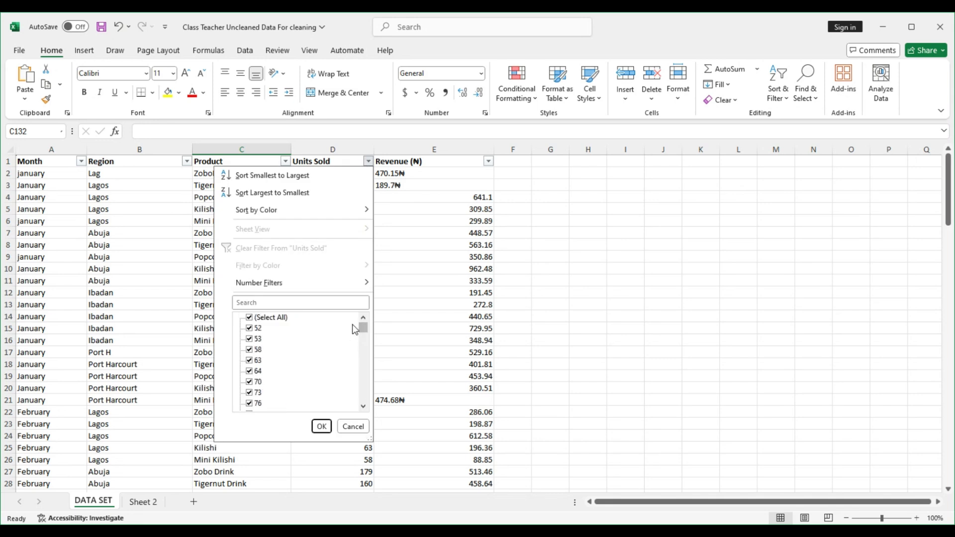
Check the Revenue filter values from end to end and filter the column to only the entries jdgsdkk,bjvd and N
{"action": "left_click", "coordinate": [492, 162]}
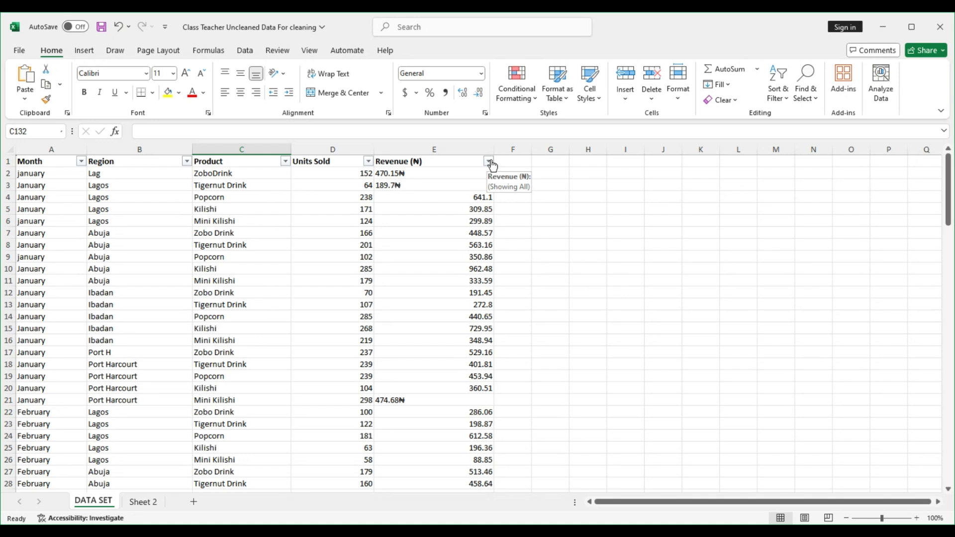
{"action": "left_click", "coordinate": [490, 162]}
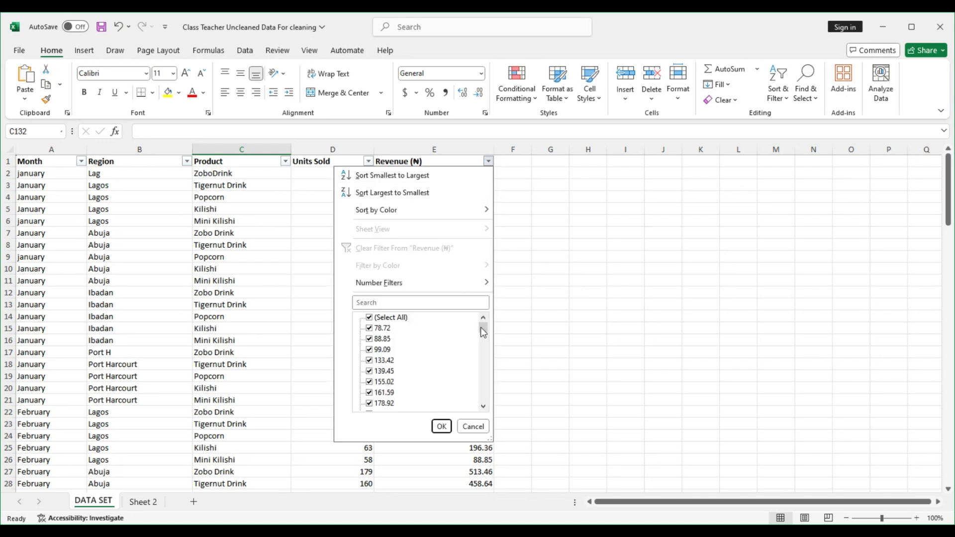
{"action": "left_click_drag", "start_coordinate": [481, 327], "coordinate": [480, 402]}
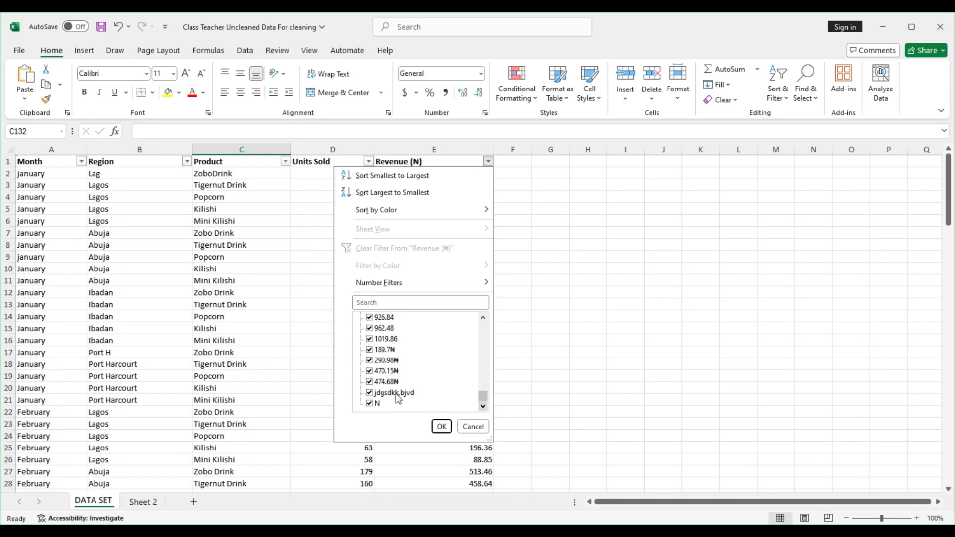
{"action": "left_click_drag", "start_coordinate": [483, 400], "coordinate": [471, 302]}
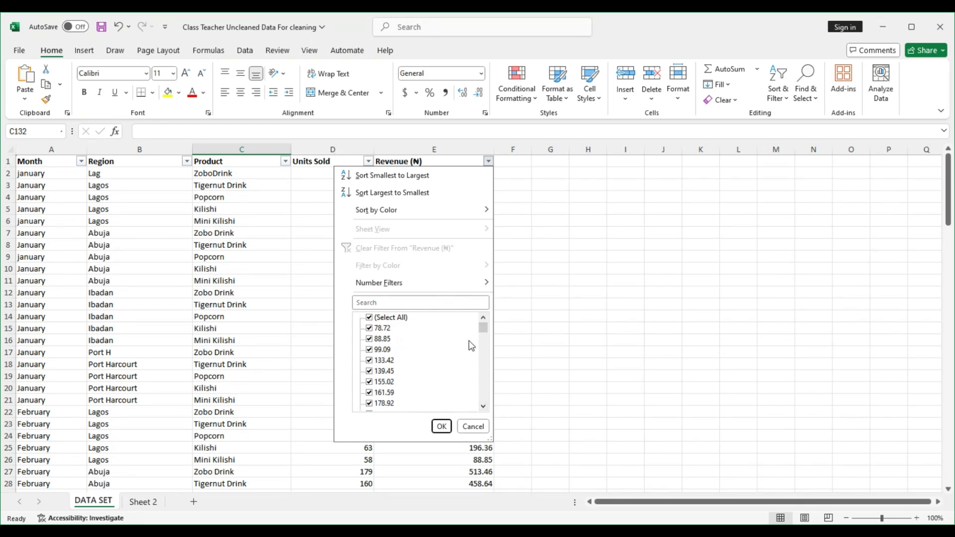
{"action": "left_click", "coordinate": [397, 317]}
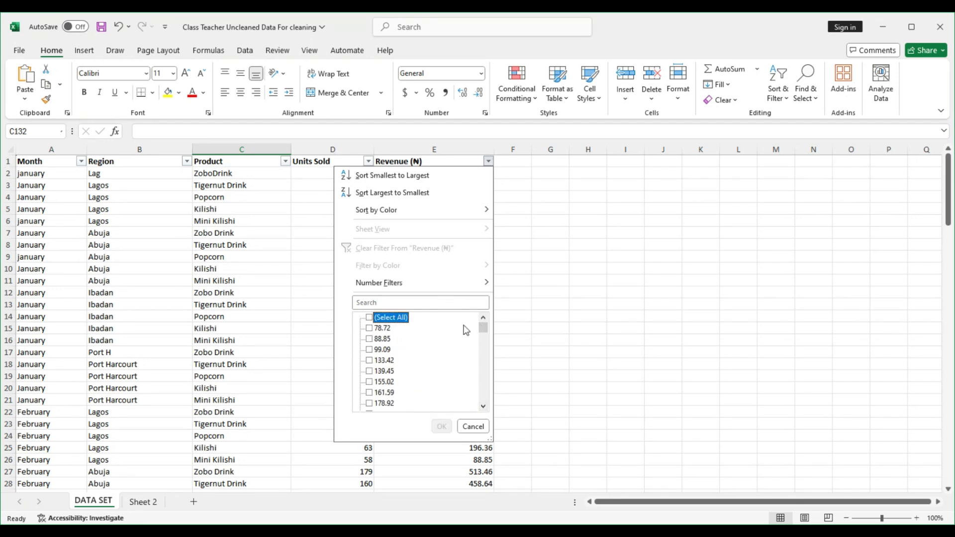
{"action": "left_click_drag", "start_coordinate": [485, 329], "coordinate": [485, 397]}
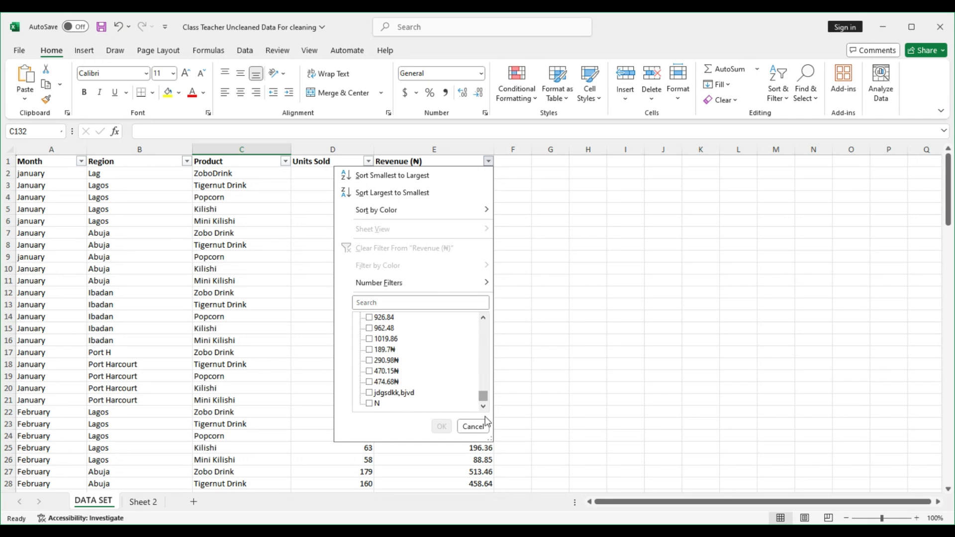
{"action": "left_click", "coordinate": [385, 393]}
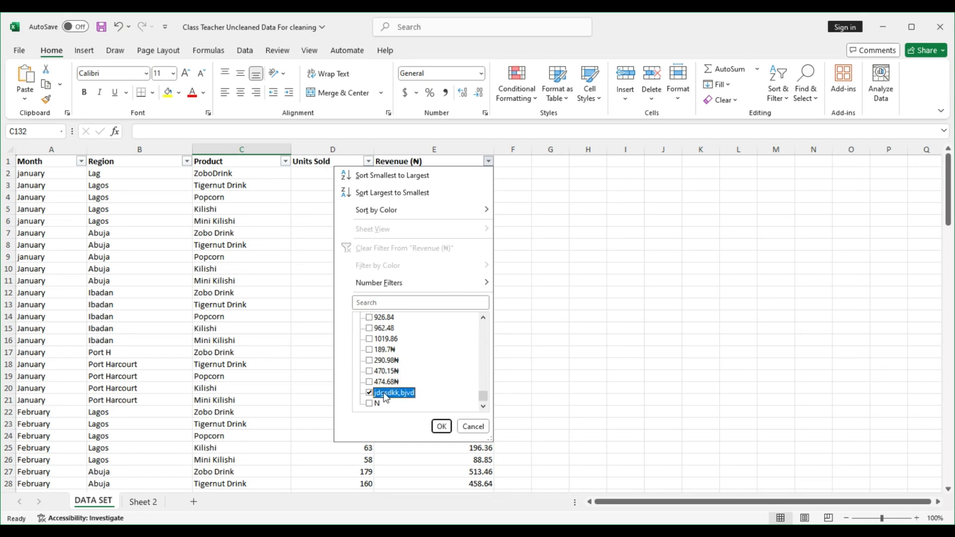
{"action": "left_click", "coordinate": [370, 409]}
{"action": "left_click", "coordinate": [441, 427]}
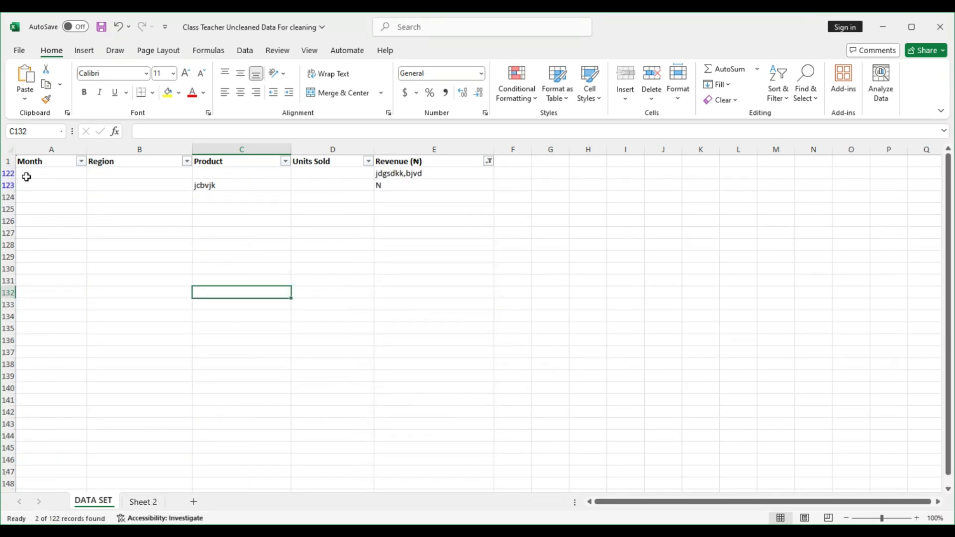
{"action": "left_click", "coordinate": [26, 177]}
{"action": "left_click", "coordinate": [2, 173]}
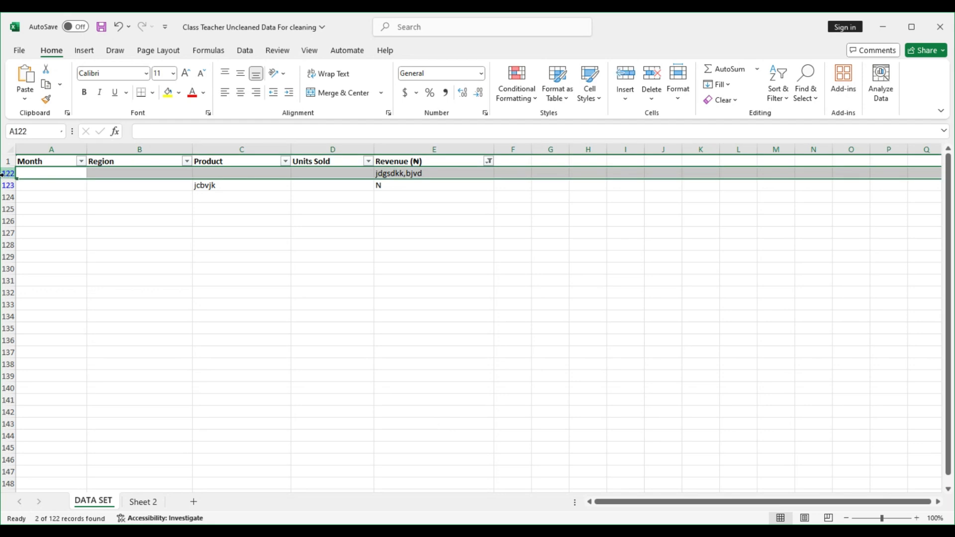
{"action": "left_click", "coordinate": [39, 172]}
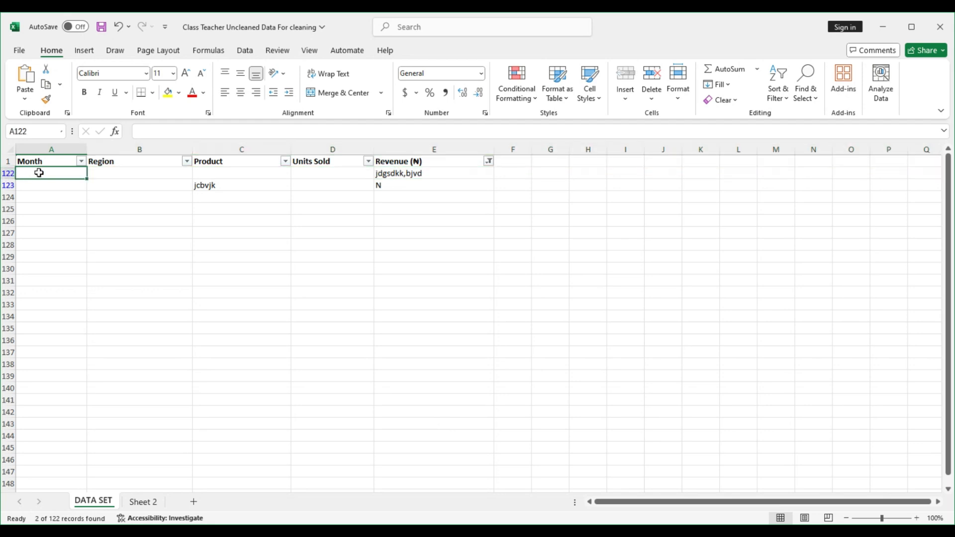
{"action": "key", "text": "ctrl+shift+Right"}
{"action": "key", "text": "ctrl+shift+Down"}
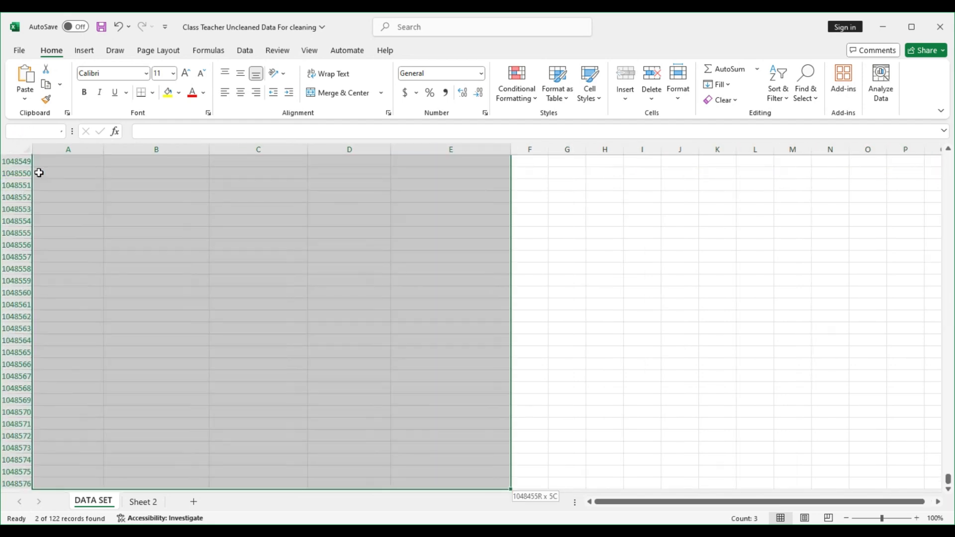
{"action": "key", "text": "ctrl+shift+Up"}
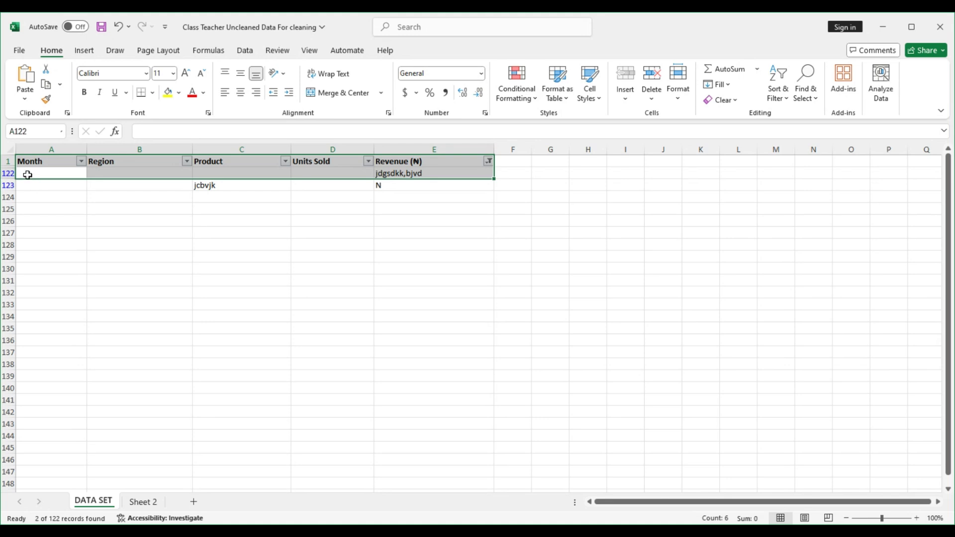
{"action": "left_click", "coordinate": [26, 172]}
{"action": "key", "text": "ctrl+shift+Right"}
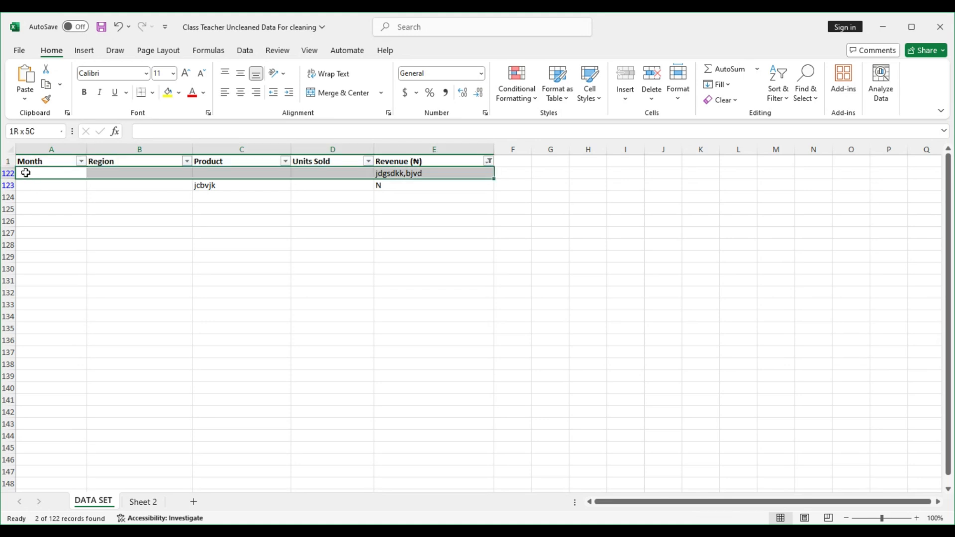
{"action": "key", "text": "ctrl+shift+Down"}
{"action": "key", "text": "ctrl+shift+Up"}
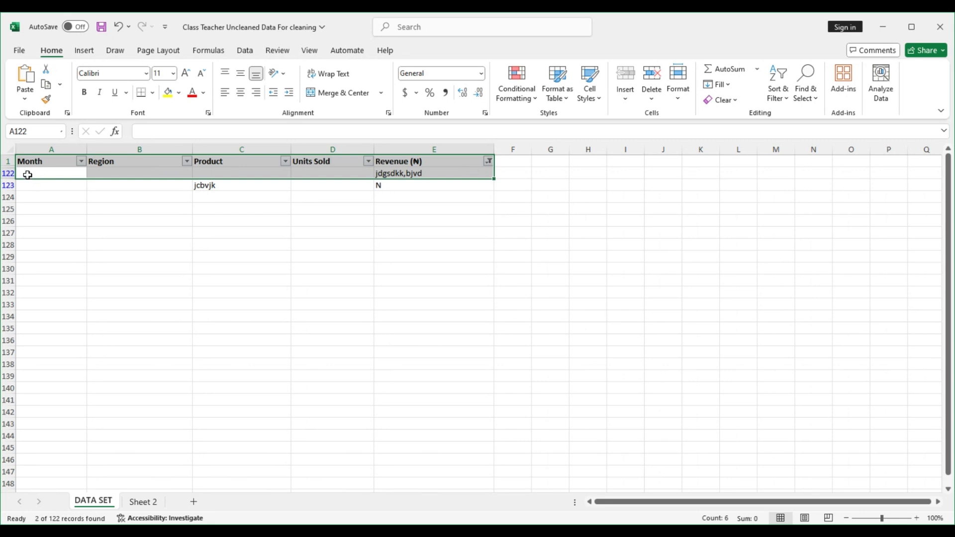
{"action": "left_click", "coordinate": [27, 174]}
{"action": "key", "text": "ctrl+shift+Right"}
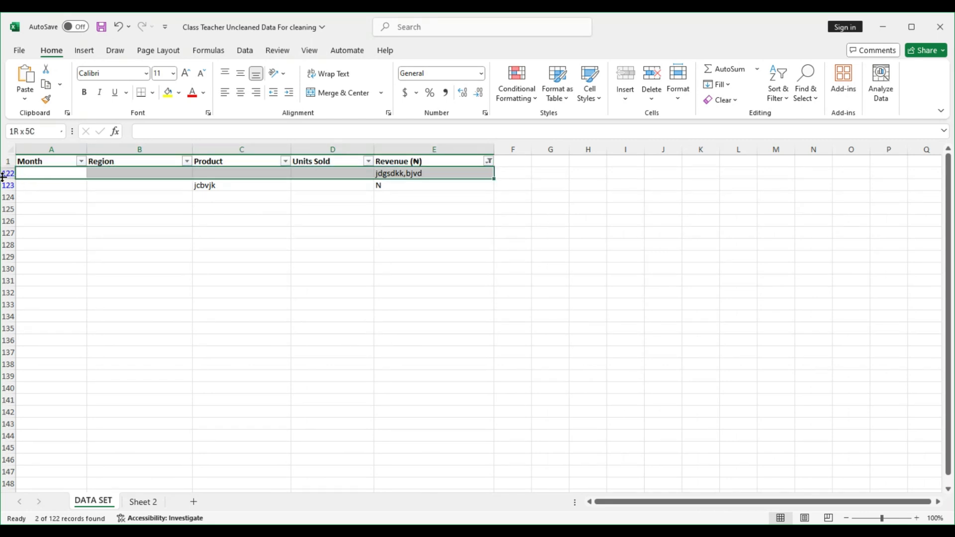
{"action": "left_click", "coordinate": [3, 173]}
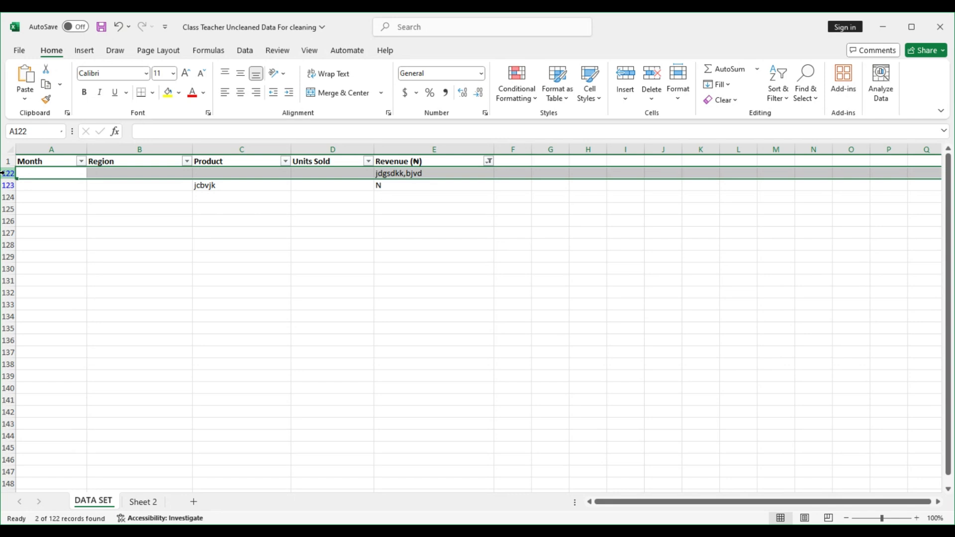
{"action": "right_click", "coordinate": [3, 173]}
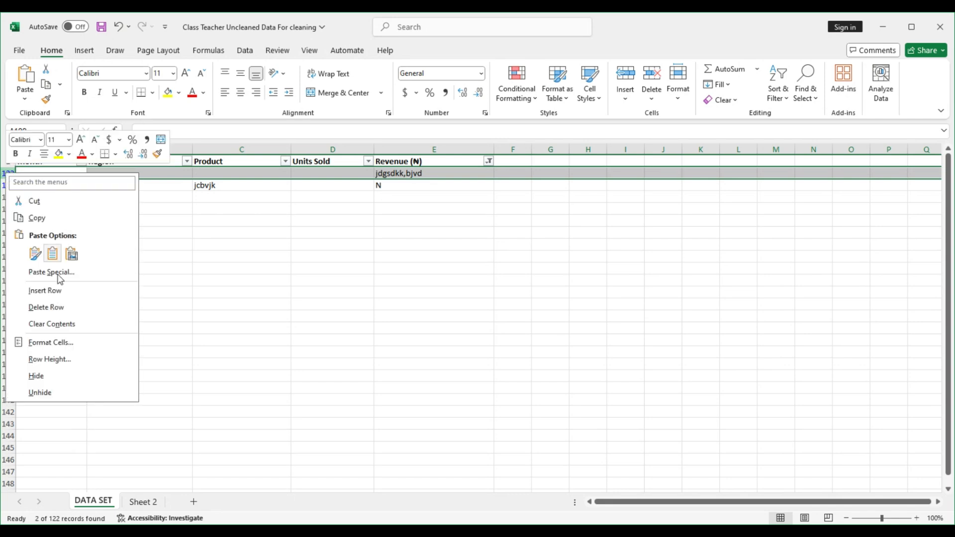
{"action": "left_click", "coordinate": [58, 291]}
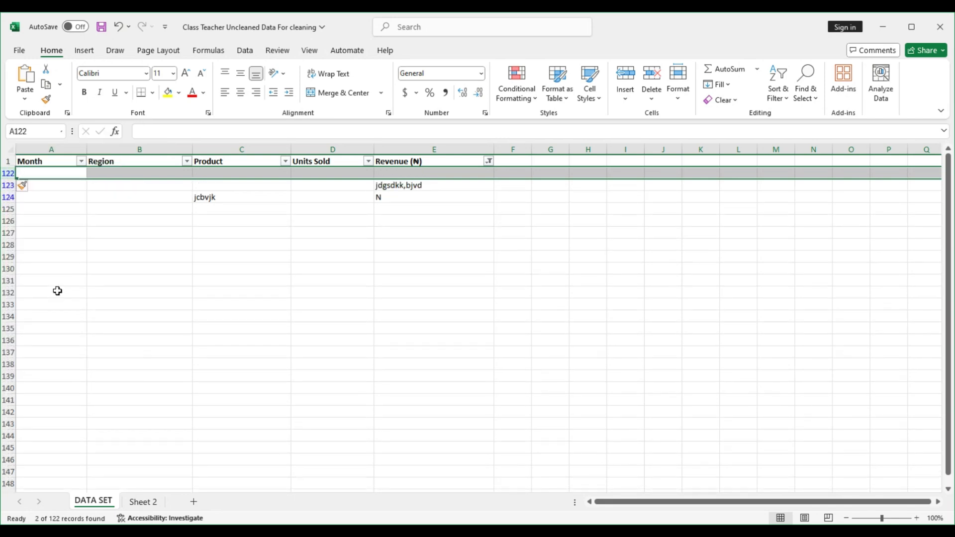
{"action": "key", "text": "ctrl+z"}
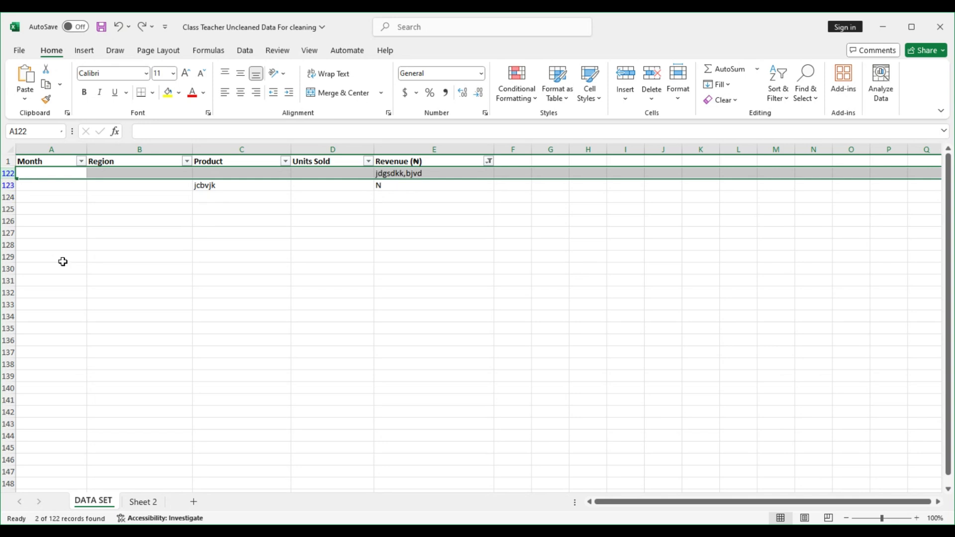
Delete the entire sheet row that holds the junk Revenue entry jdgsdkk,bjvd
{"action": "left_click", "coordinate": [24, 173]}
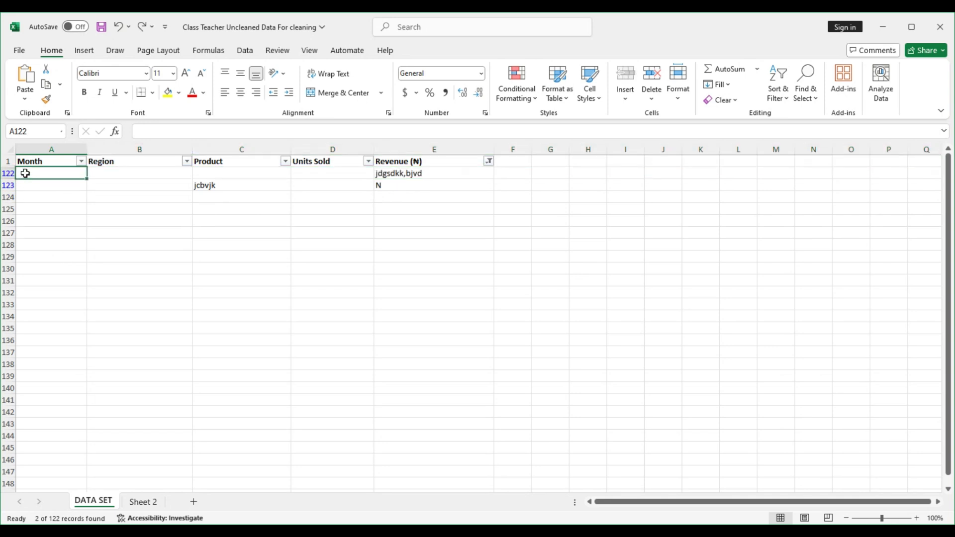
{"action": "key", "text": "shift+space"}
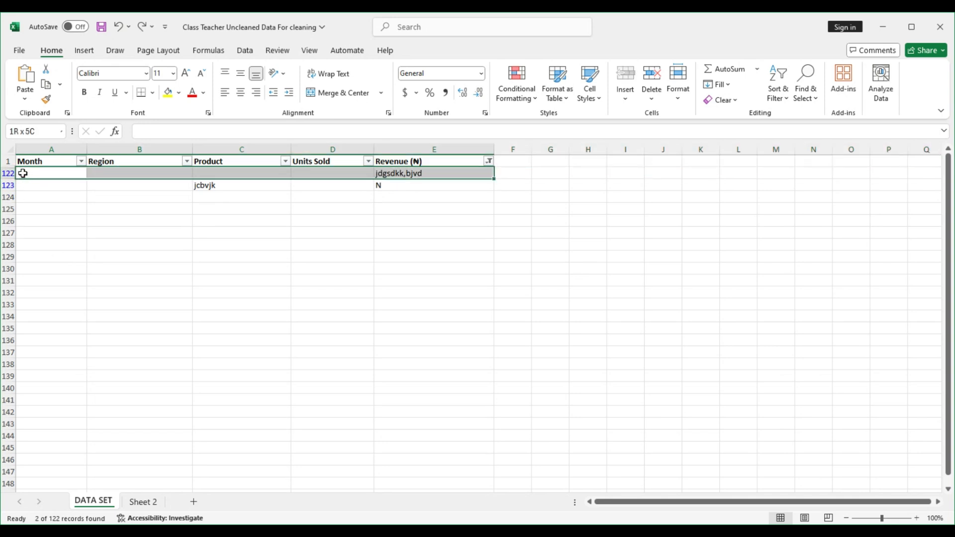
{"action": "right_click", "coordinate": [25, 173]}
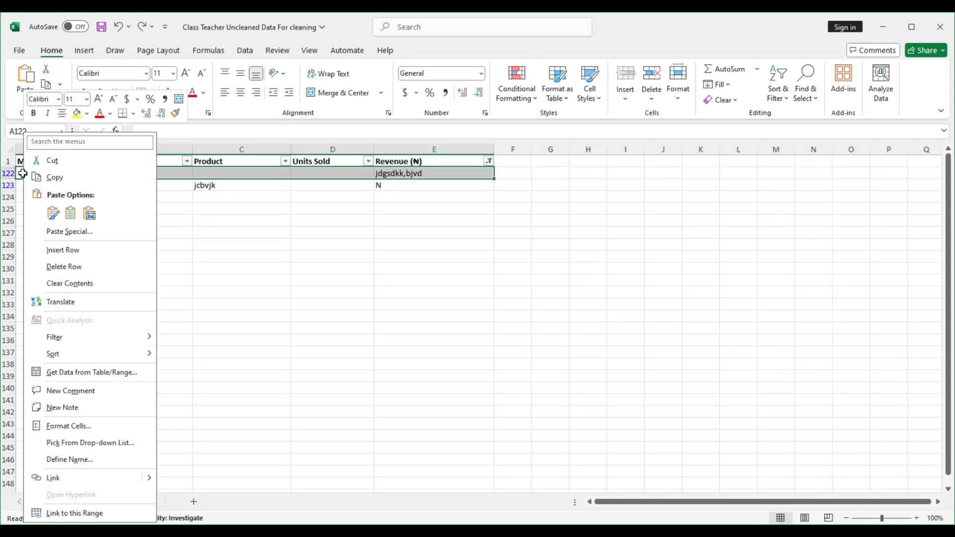
{"action": "left_click", "coordinate": [73, 269]}
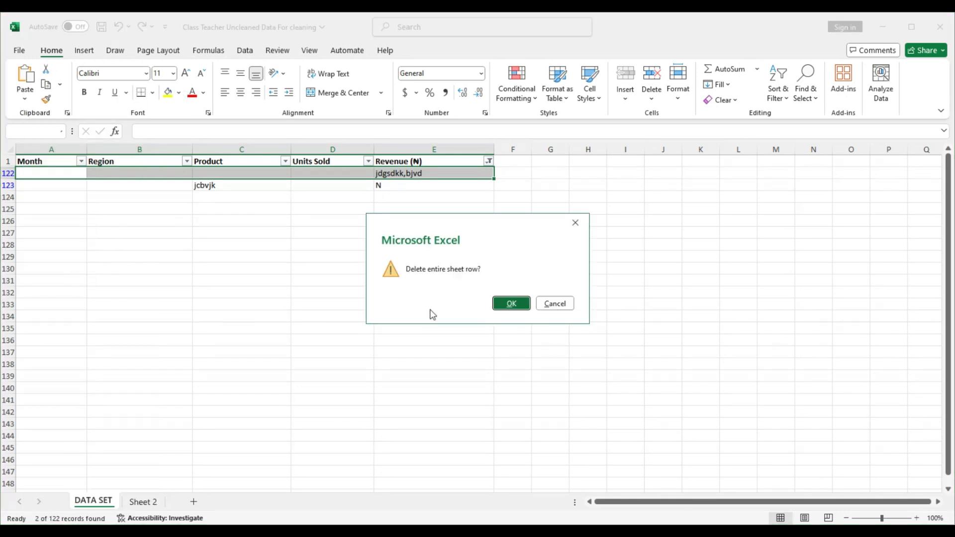
{"action": "left_click", "coordinate": [510, 303]}
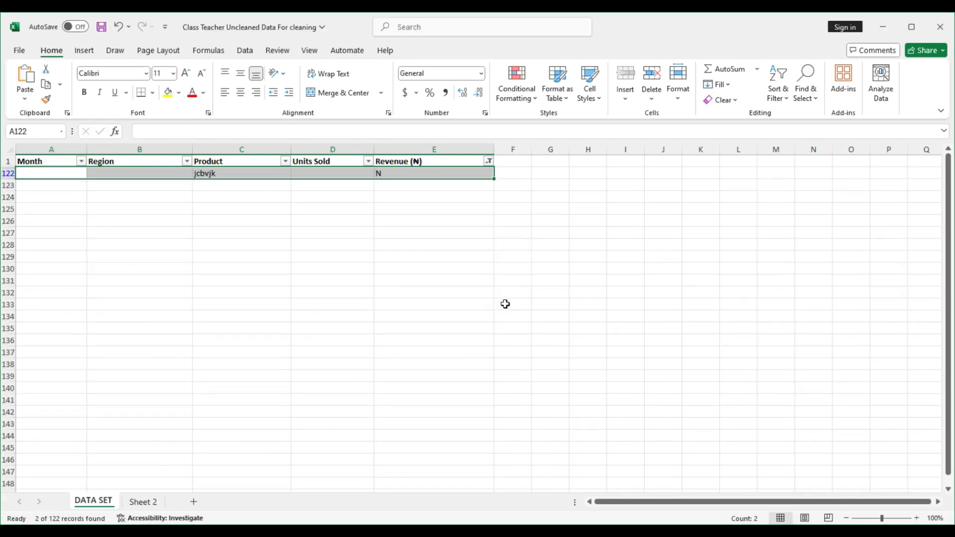
{"action": "right_click", "coordinate": [7, 173]}
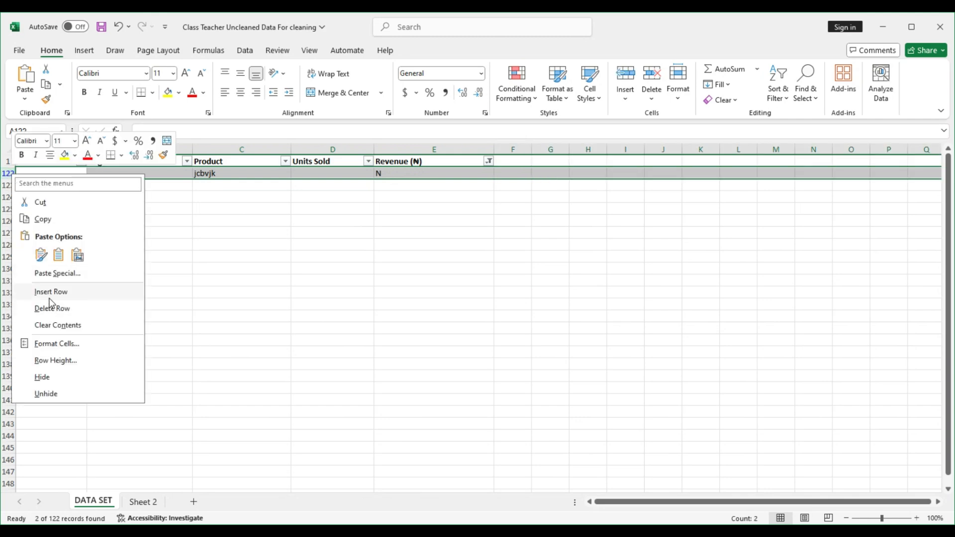
{"action": "key", "text": "Escape"}
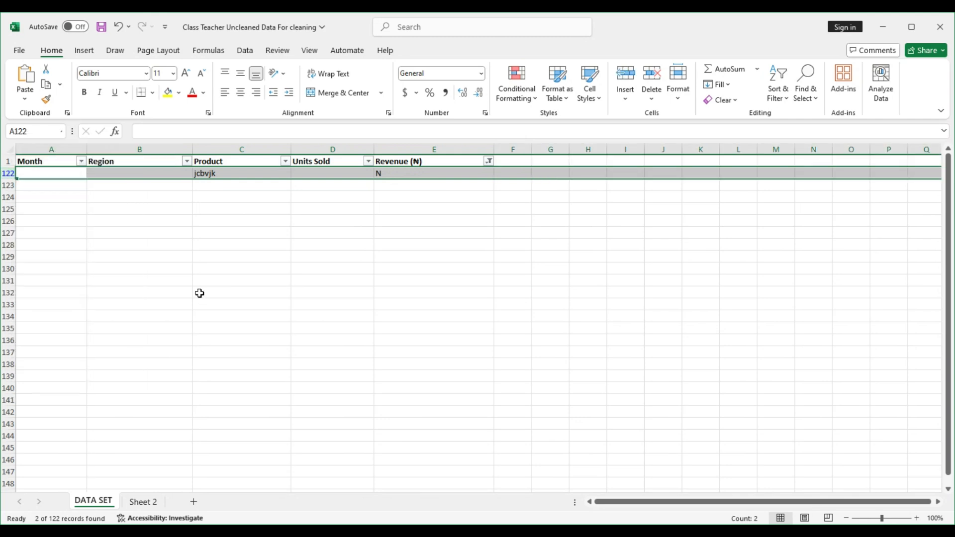
{"action": "left_click", "coordinate": [237, 243]}
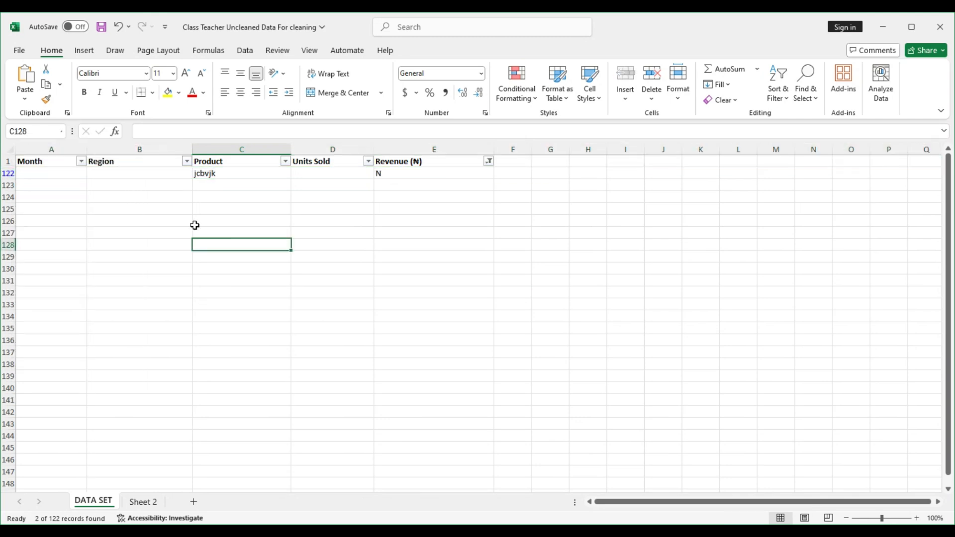
Delete the remaining filtered row that holds the junk Product entry jcbvjk and the Revenue entry N
{"action": "left_click", "coordinate": [25, 173]}
{"action": "key", "text": "shift+Right"}
{"action": "key", "text": "shift+Right"}
{"action": "key", "text": "shift+Right"}
{"action": "key", "text": "shift+Right"}
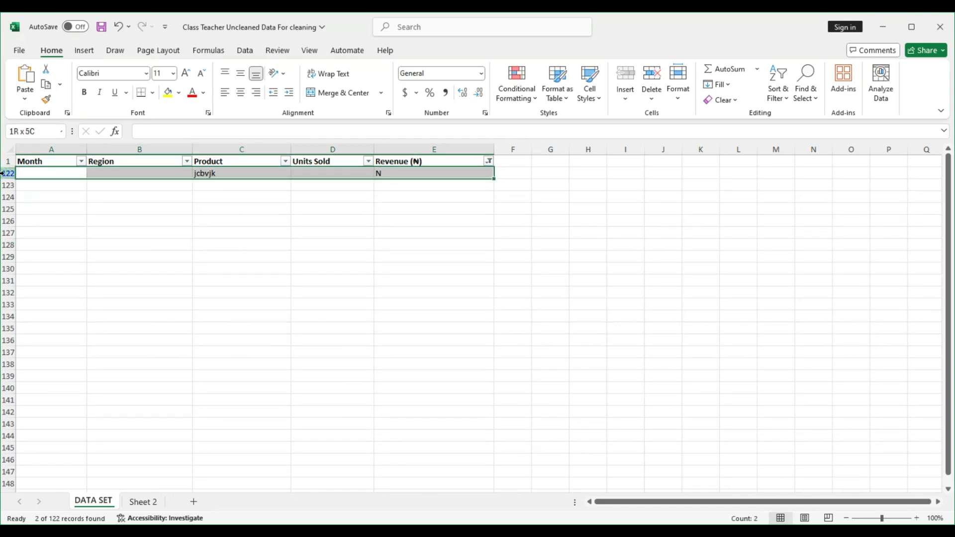
{"action": "right_click", "coordinate": [9, 173]}
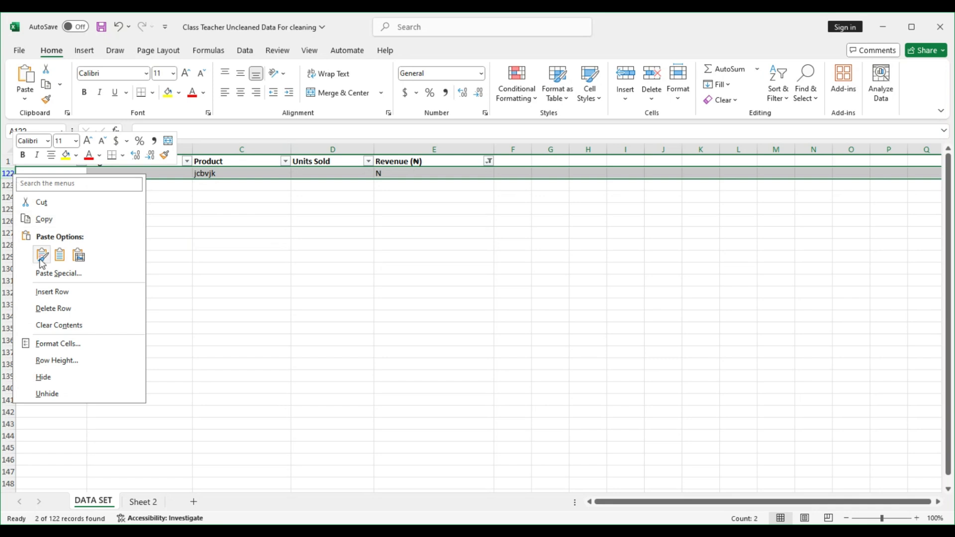
{"action": "left_click", "coordinate": [49, 309]}
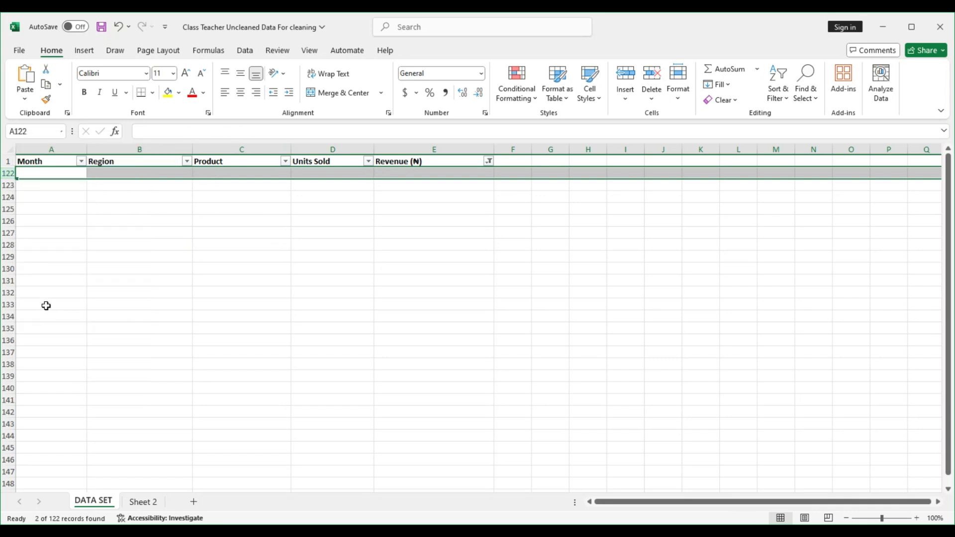
{"action": "left_click", "coordinate": [167, 278]}
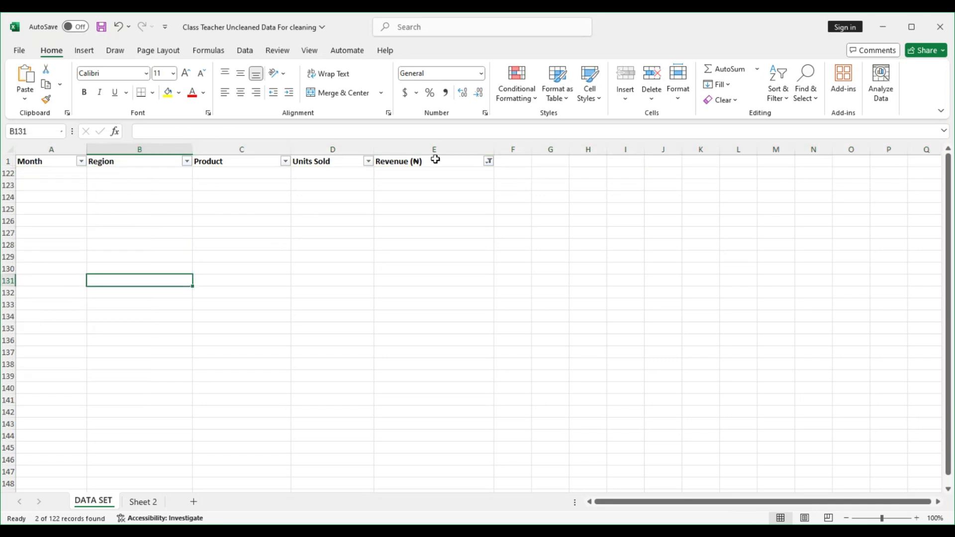
Reselect all values in the Revenue filter to show the full sales table again and check its last rows
{"action": "left_click", "coordinate": [490, 163]}
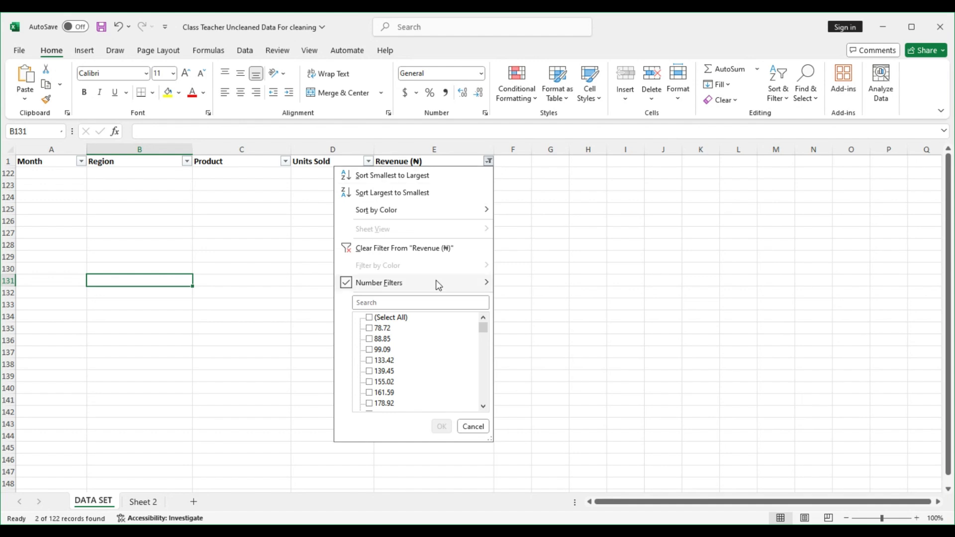
{"action": "left_click", "coordinate": [393, 318]}
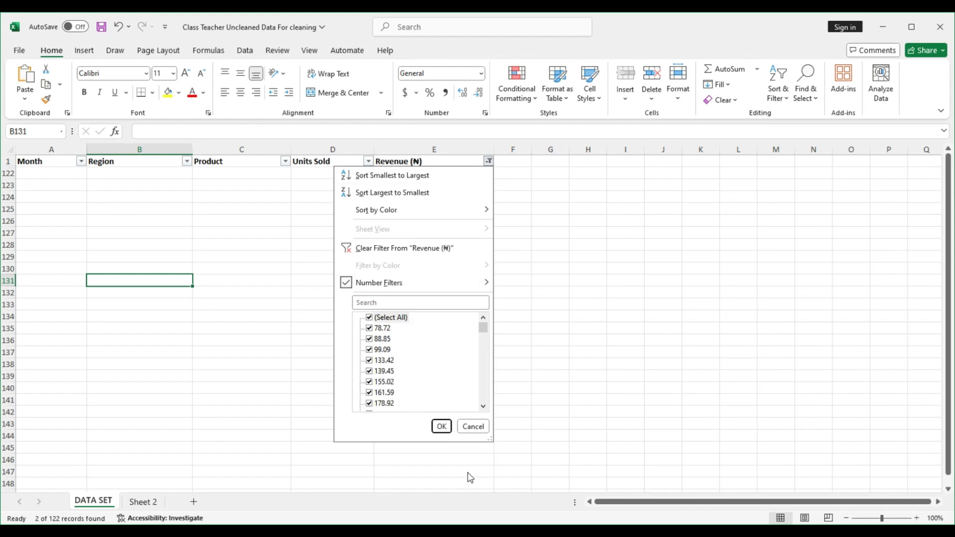
{"action": "left_click", "coordinate": [441, 426]}
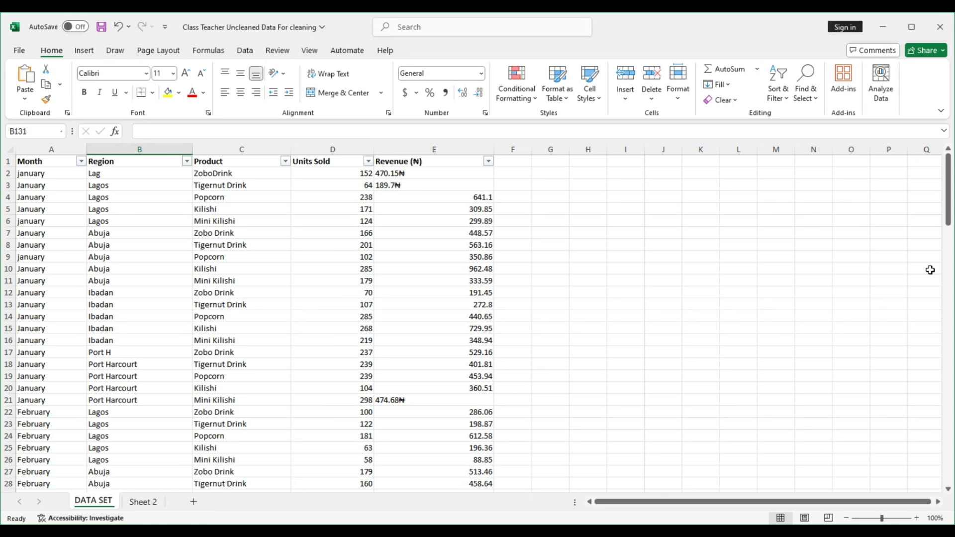
{"action": "left_click_drag", "start_coordinate": [949, 213], "coordinate": [953, 490]}
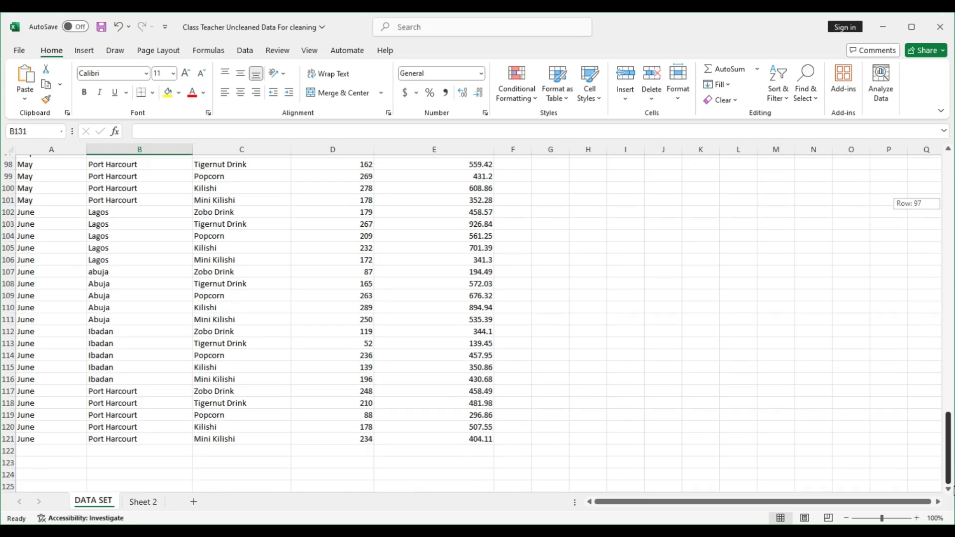
Examine the last rows of the sales table for leftover entries and return to its start
{"action": "mouse_move", "coordinate": [953, 490]}
{"action": "left_mouse_down"}
{"action": "mouse_move", "coordinate": [952, 229]}
{"action": "mouse_move", "coordinate": [953, 486]}
{"action": "left_mouse_up"}
{"action": "left_click", "coordinate": [62, 452]}
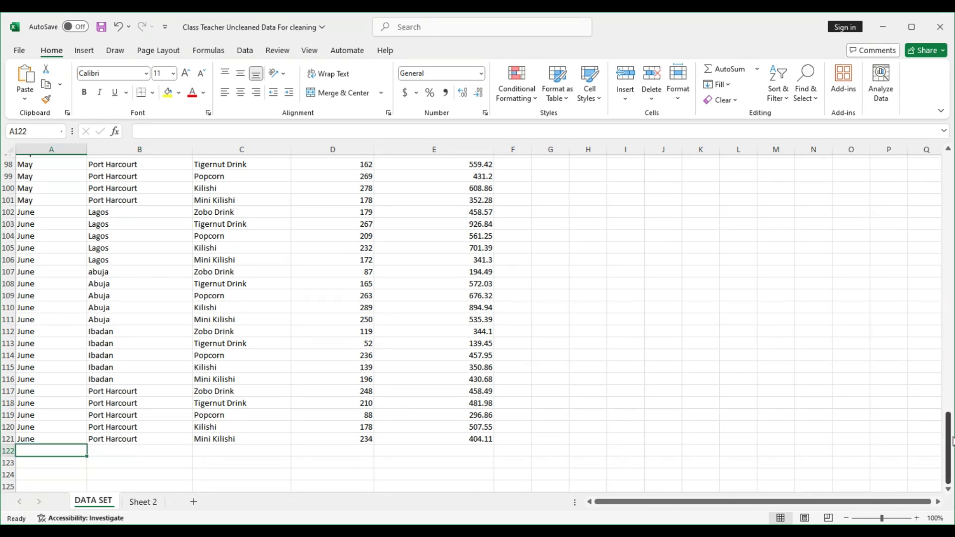
{"action": "left_click_drag", "start_coordinate": [951, 441], "coordinate": [951, 182]}
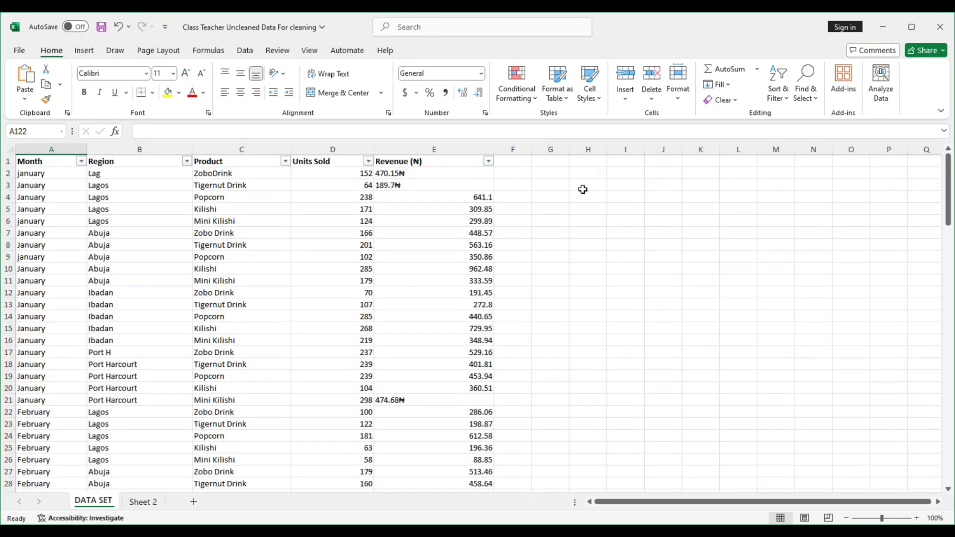
Examine the filter values of the Month, Region, Product, Units Sold and Revenue columns for remaining junk entries
{"action": "left_click", "coordinate": [80, 162]}
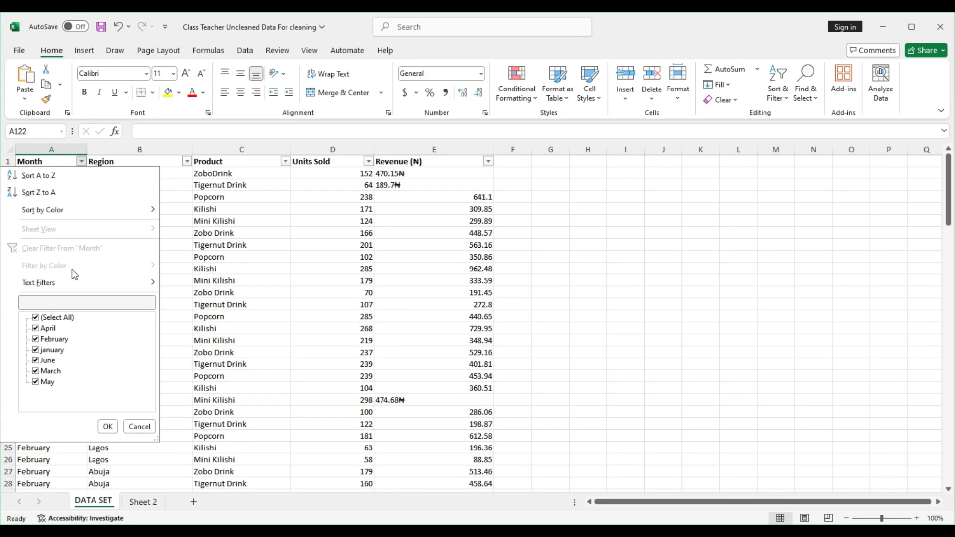
{"action": "left_click", "coordinate": [191, 162]}
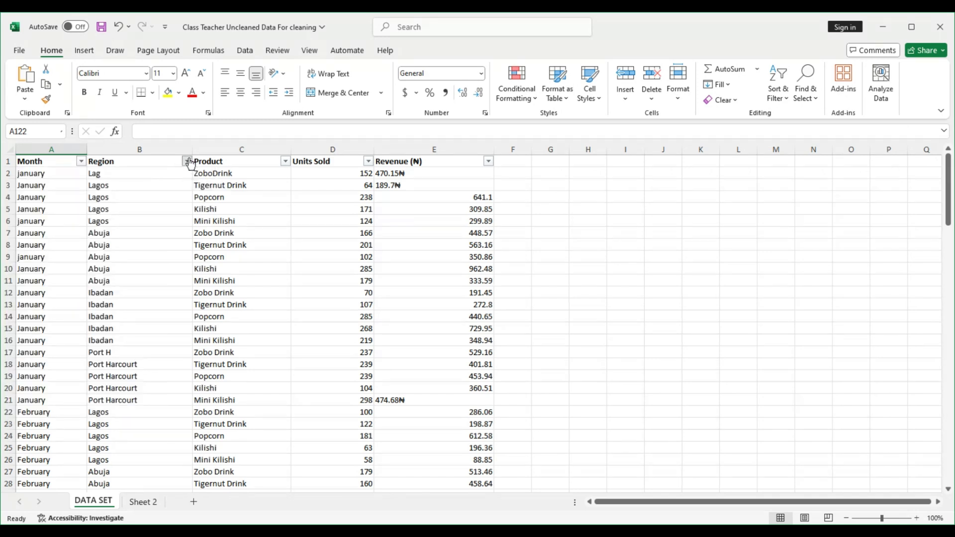
{"action": "left_click", "coordinate": [187, 162]}
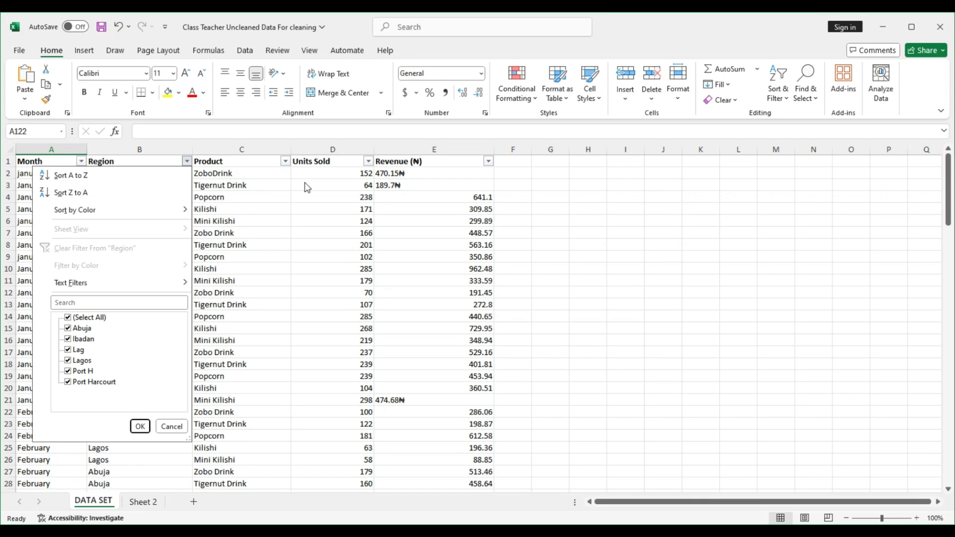
{"action": "left_click", "coordinate": [286, 163]}
{"action": "left_click", "coordinate": [285, 162]}
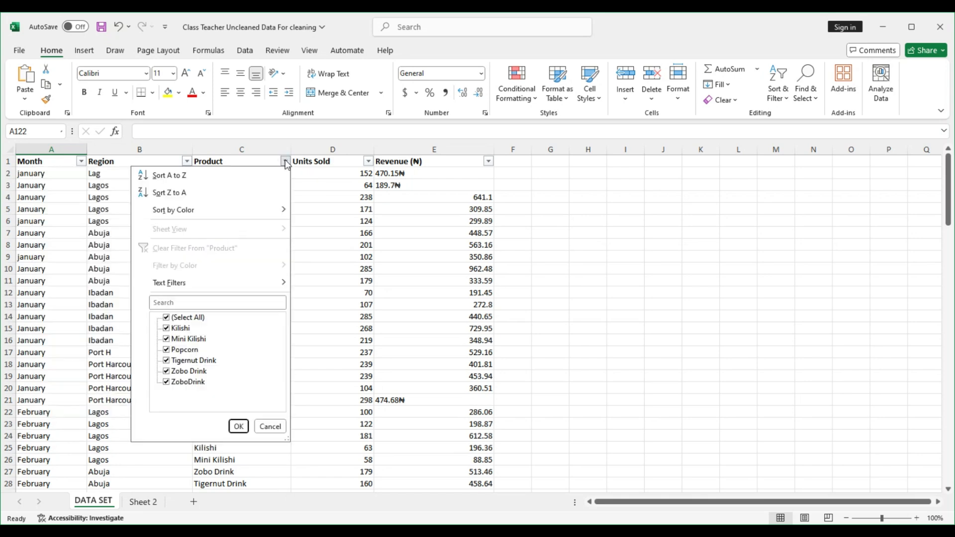
{"action": "left_click", "coordinate": [369, 163]}
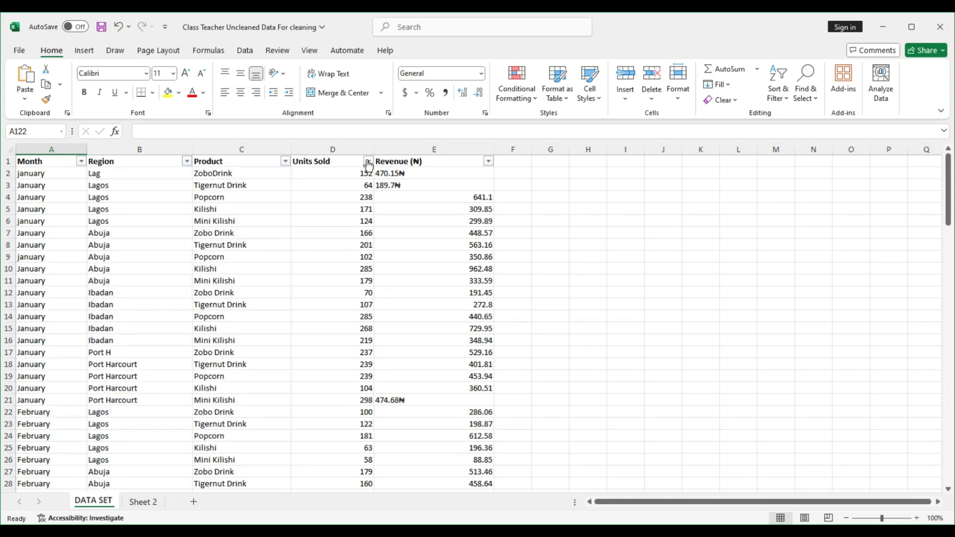
{"action": "left_click", "coordinate": [368, 163]}
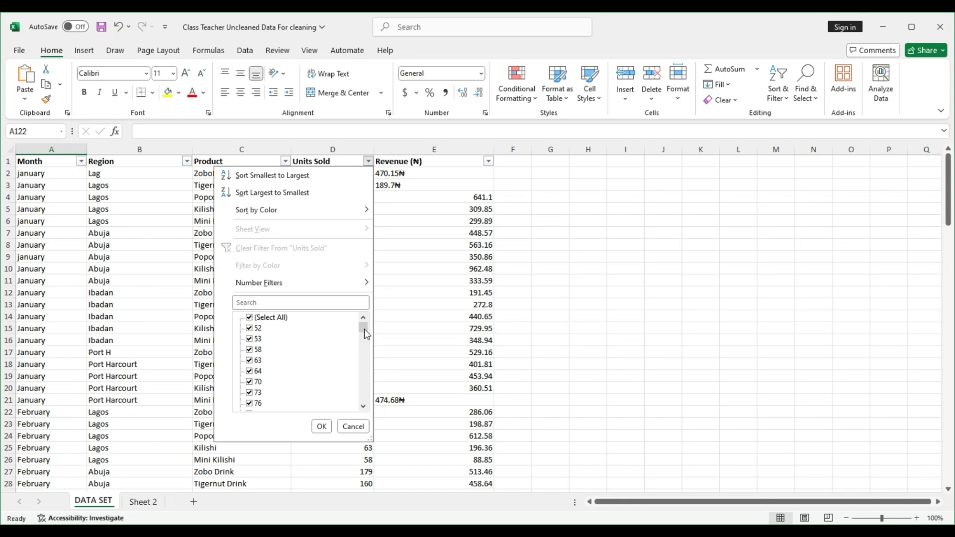
{"action": "mouse_move", "coordinate": [364, 330]}
{"action": "left_mouse_down"}
{"action": "mouse_move", "coordinate": [367, 428]}
{"action": "mouse_move", "coordinate": [375, 341]}
{"action": "left_mouse_up"}
{"action": "left_click", "coordinate": [480, 166]}
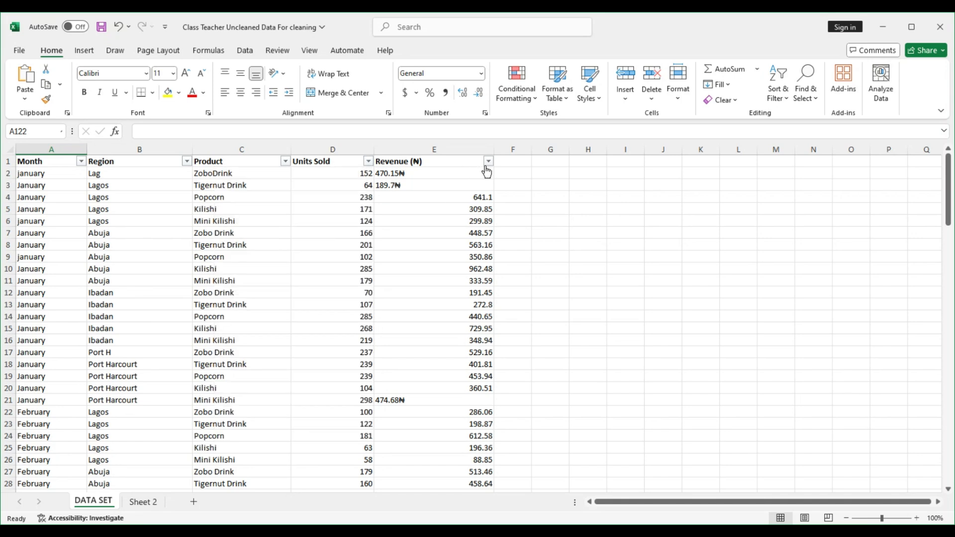
{"action": "left_click", "coordinate": [488, 161]}
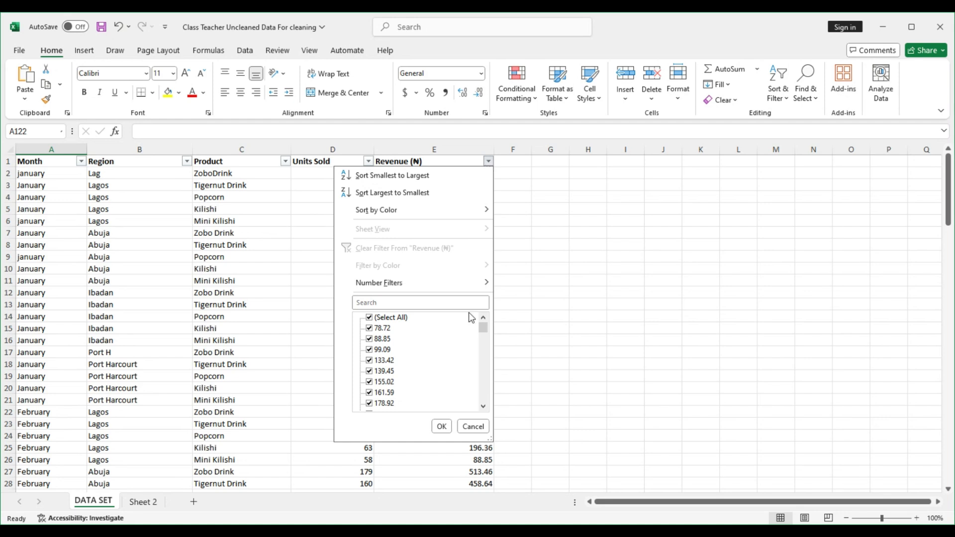
{"action": "mouse_move", "coordinate": [480, 327]}
{"action": "left_mouse_down"}
{"action": "mouse_move", "coordinate": [478, 427]}
{"action": "mouse_move", "coordinate": [490, 317]}
{"action": "left_mouse_up"}
{"action": "left_click", "coordinate": [576, 272]}
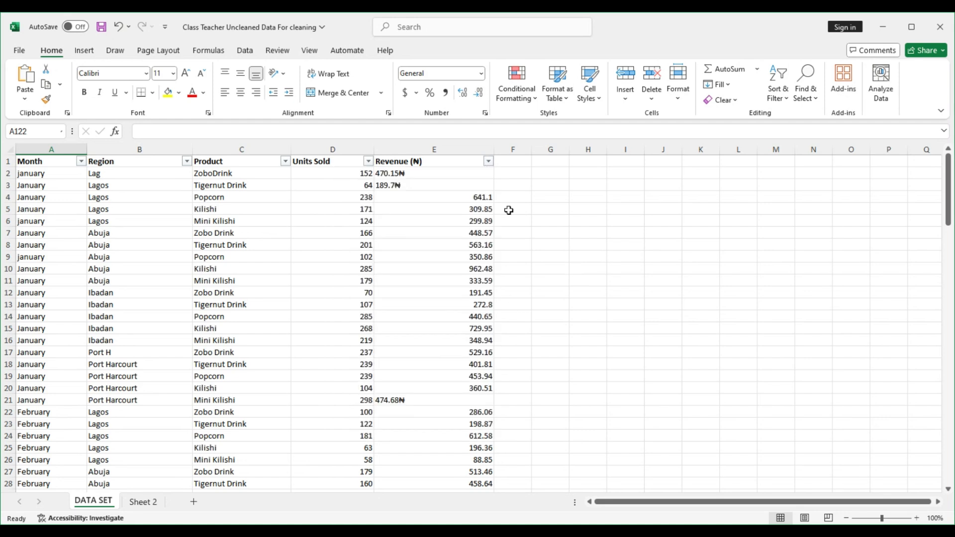
{"action": "left_click", "coordinate": [623, 166]}
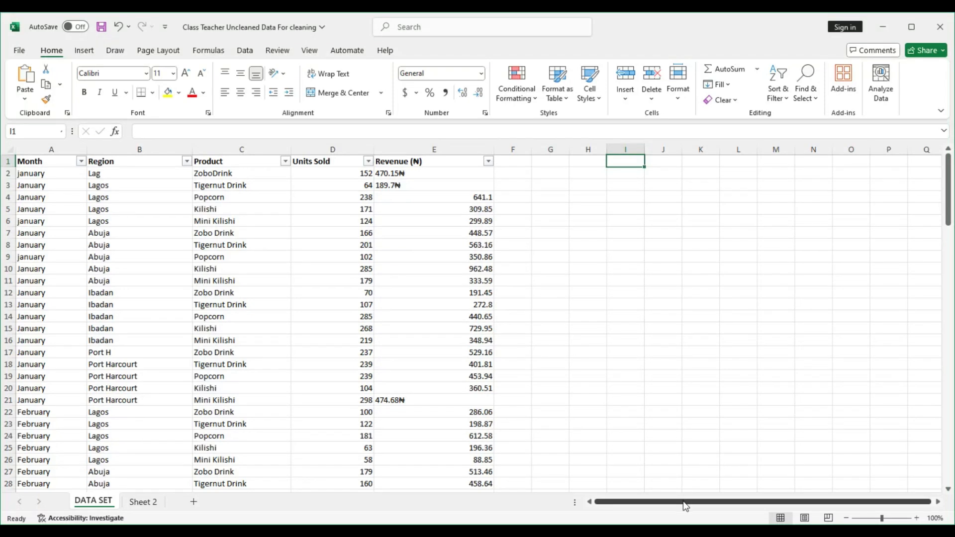
{"action": "left_click", "coordinate": [618, 330]}
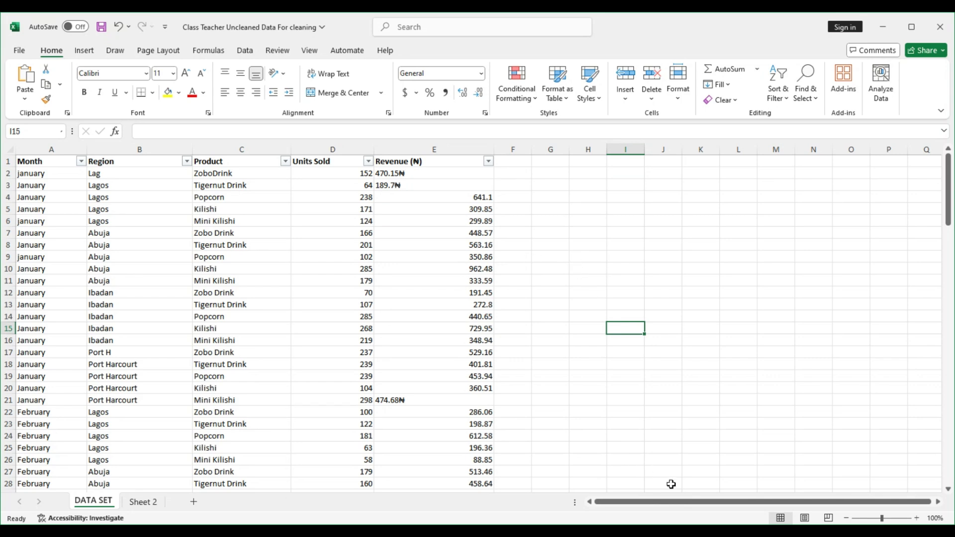
{"action": "left_click", "coordinate": [557, 266]}
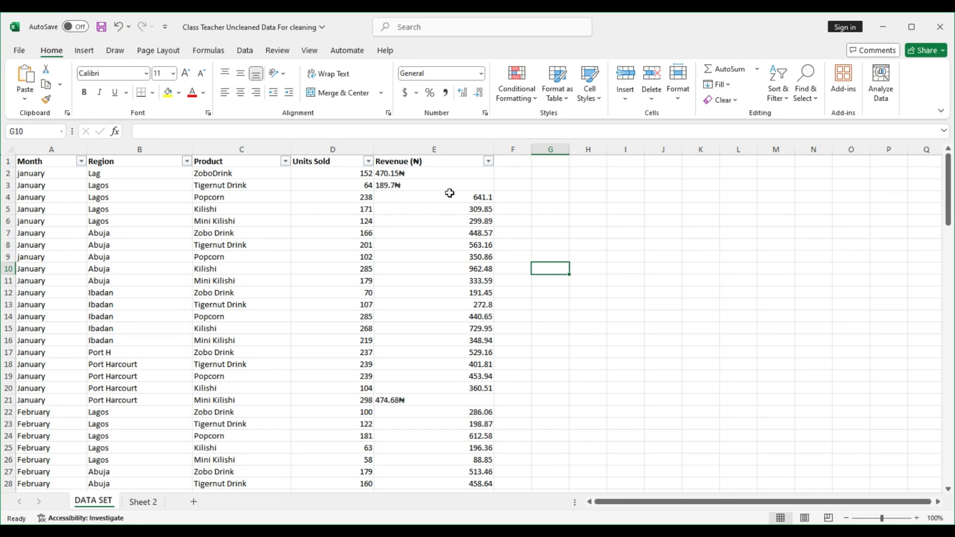
{"action": "left_click", "coordinate": [518, 206]}
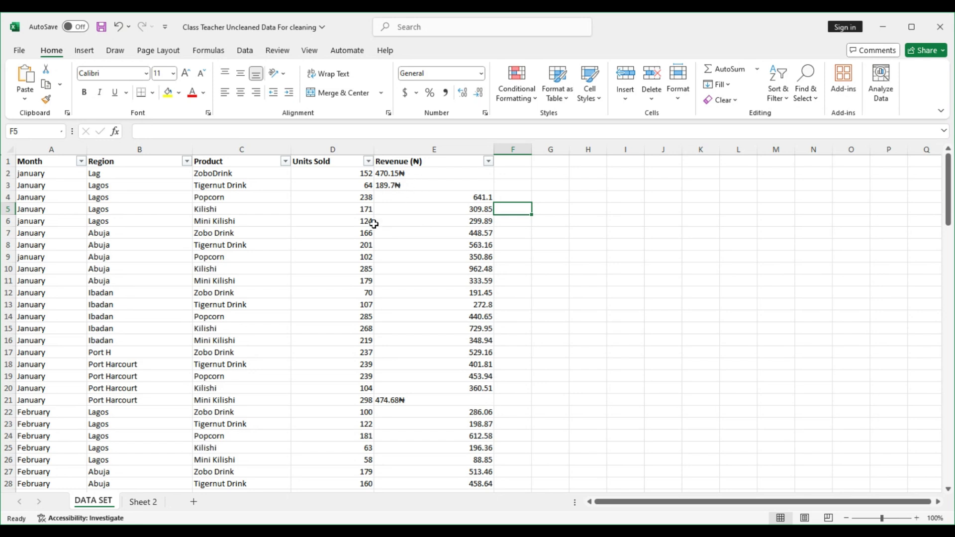
Examine the end of the Revenue filter's value list for entries that are not plain numbers
{"action": "left_click", "coordinate": [489, 162]}
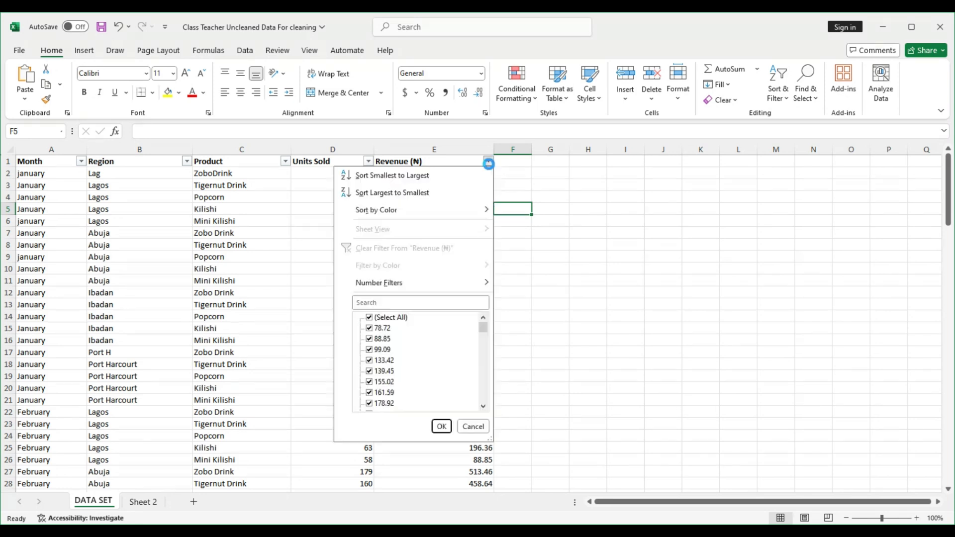
{"action": "left_click_drag", "start_coordinate": [483, 331], "coordinate": [485, 408]}
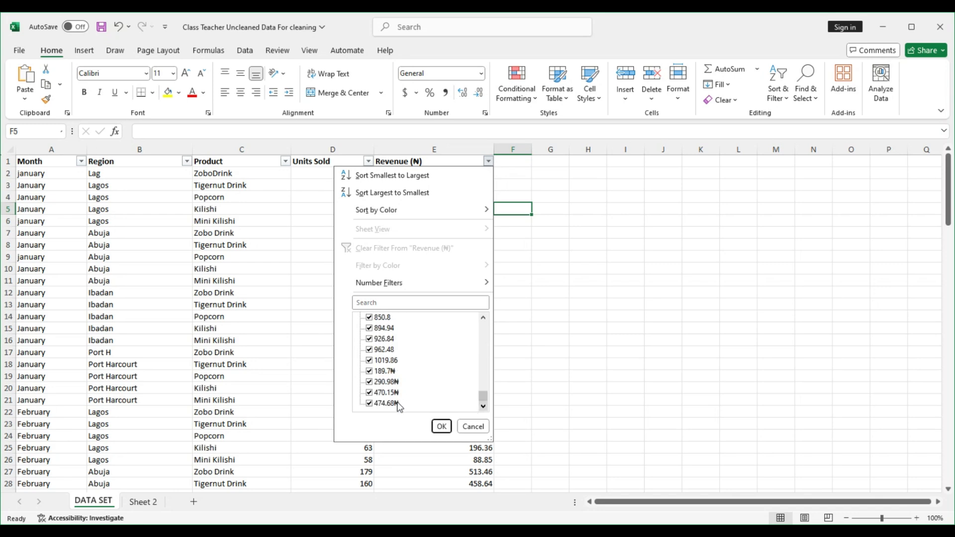
{"action": "left_click", "coordinate": [526, 380]}
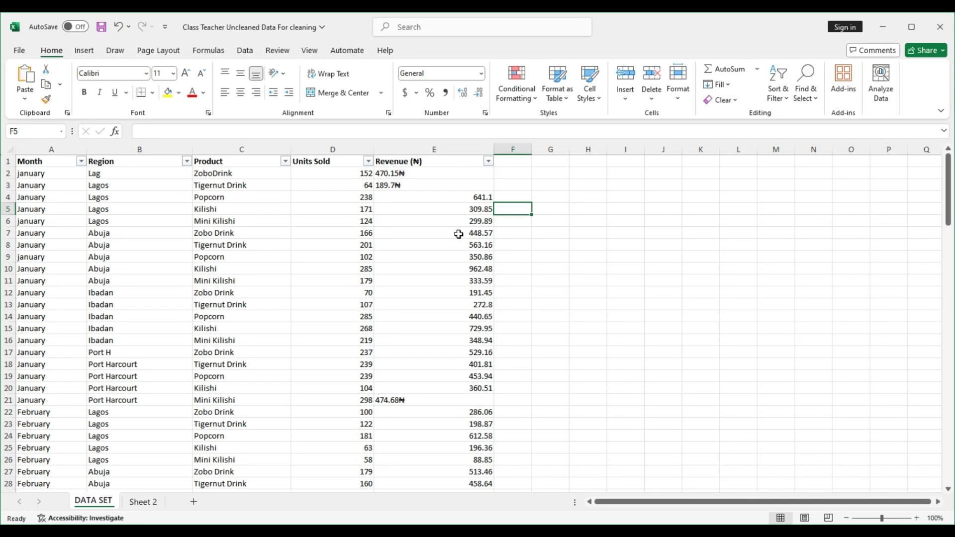
{"action": "left_click", "coordinate": [576, 188]}
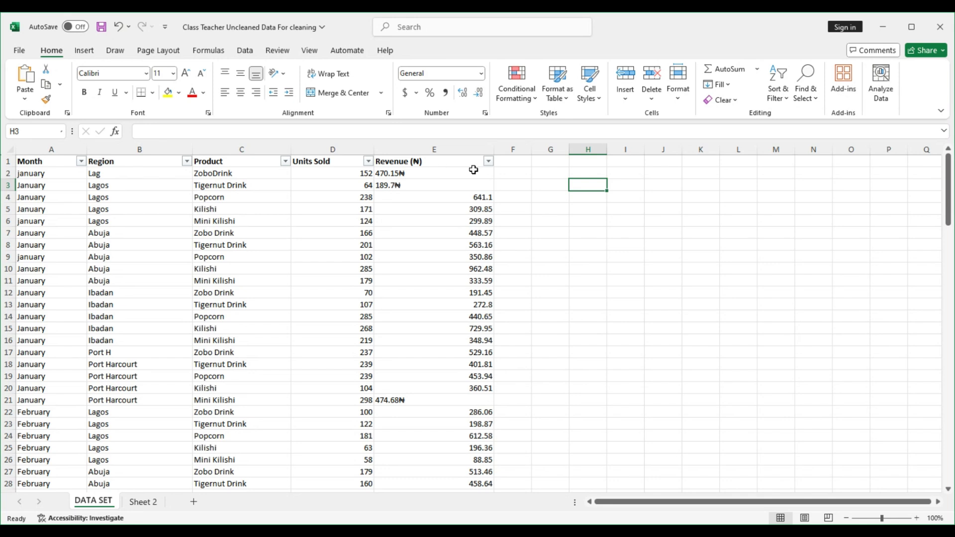
{"action": "left_click", "coordinate": [448, 148]}
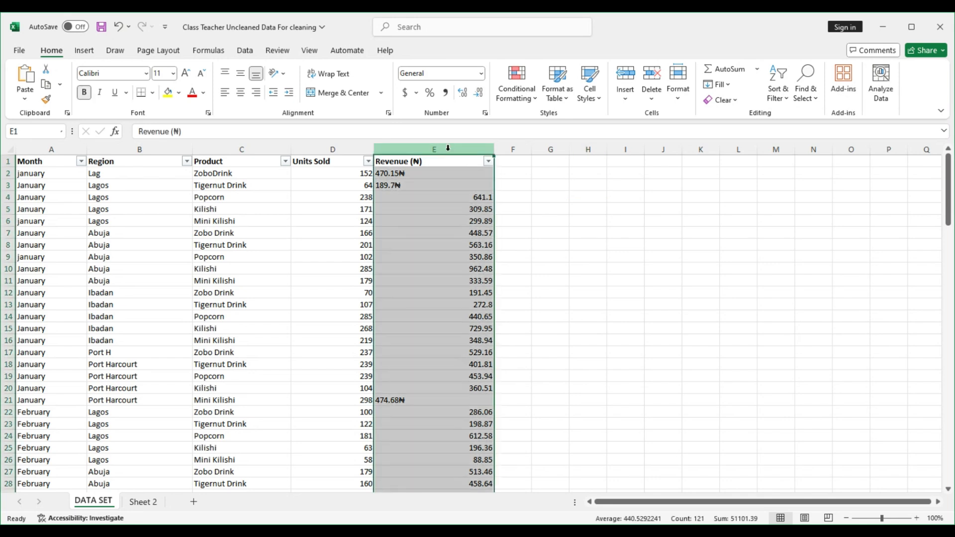
{"action": "key", "text": "ctrl+h"}
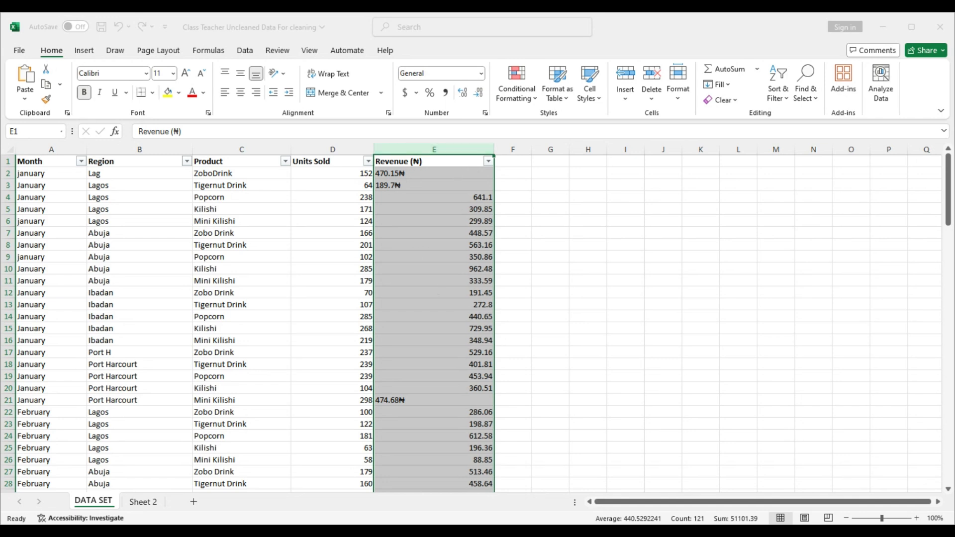
{"action": "key", "text": "Escape"}
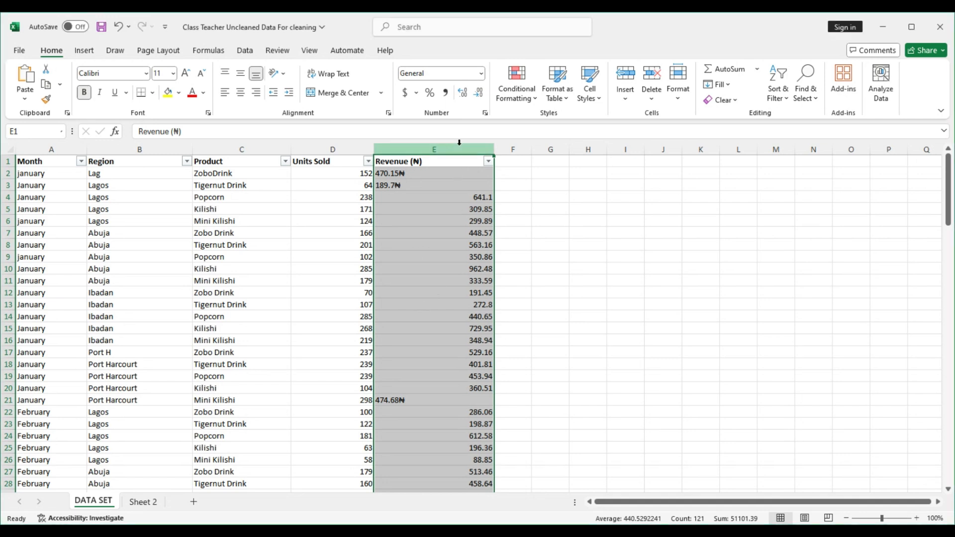
{"action": "left_click", "coordinate": [457, 29]}
{"action": "type", "text": "f"}
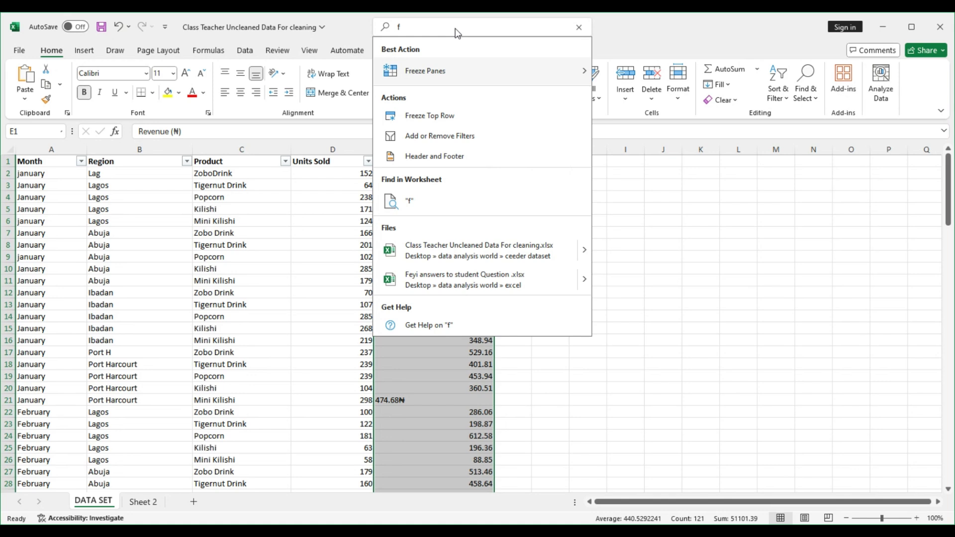
{"action": "type", "text": "r"}
{"action": "key", "text": "BackSpace"}
{"action": "type", "text": "ind"}
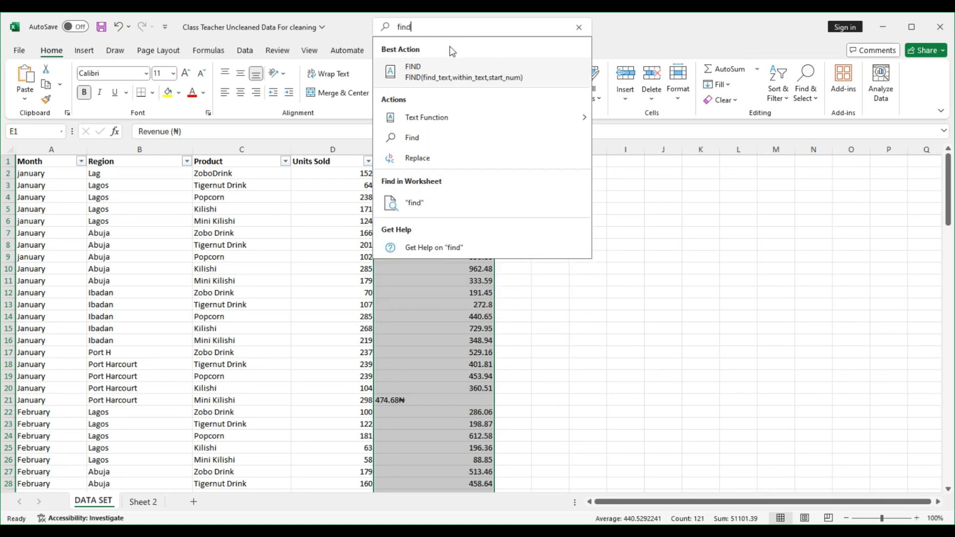
{"action": "left_click", "coordinate": [436, 164]}
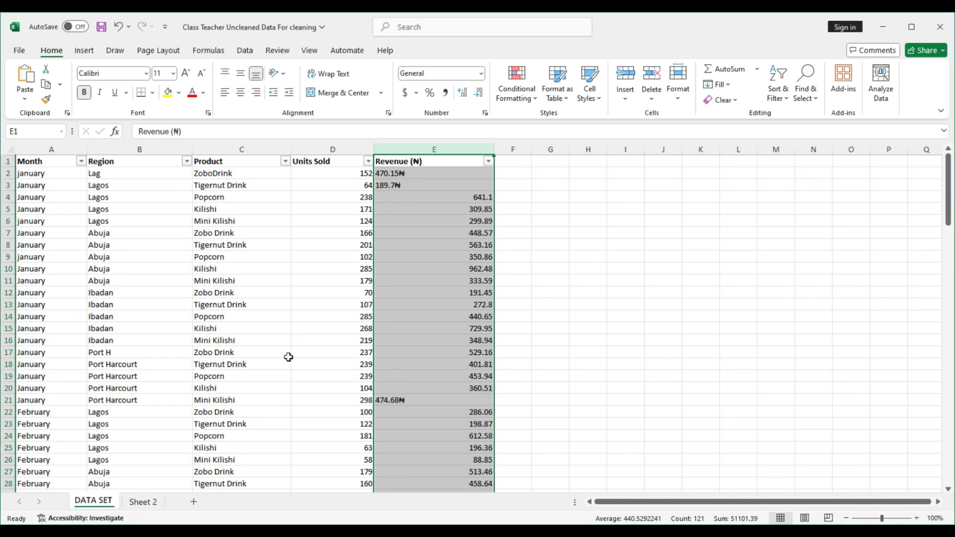
{"action": "left_click", "coordinate": [600, 305]}
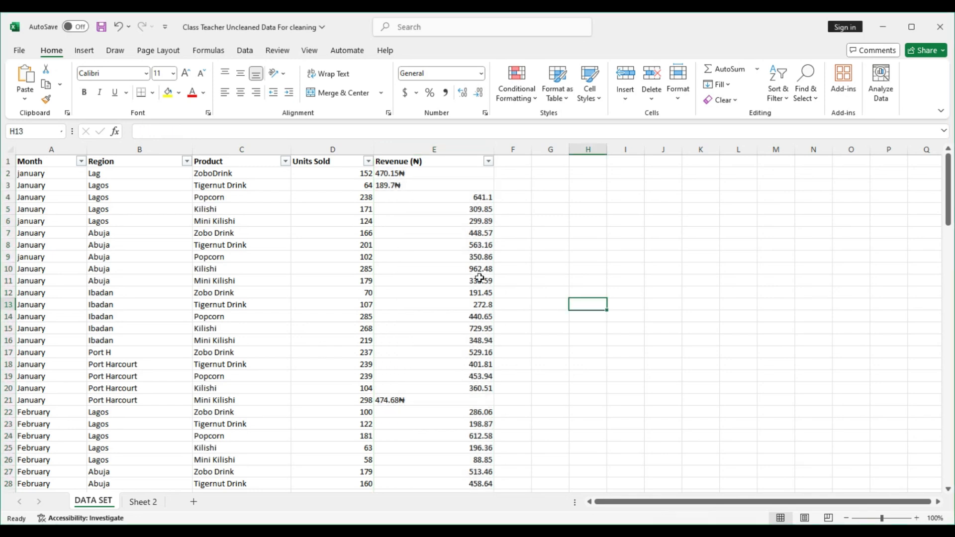
Copy the ₦ symbol out of the Revenue entry in cell E2, leaving the entry itself unchanged
{"action": "left_click", "coordinate": [414, 175]}
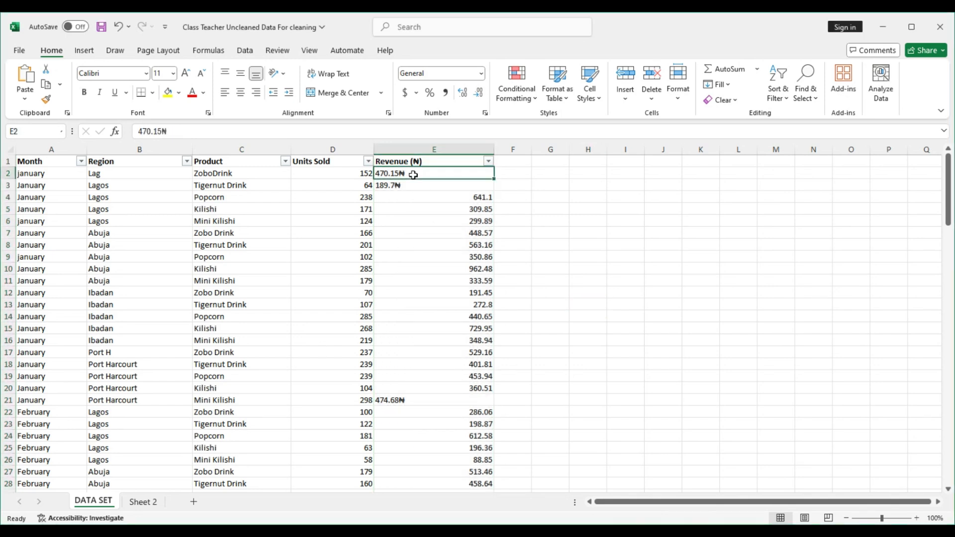
{"action": "left_click", "coordinate": [165, 131]}
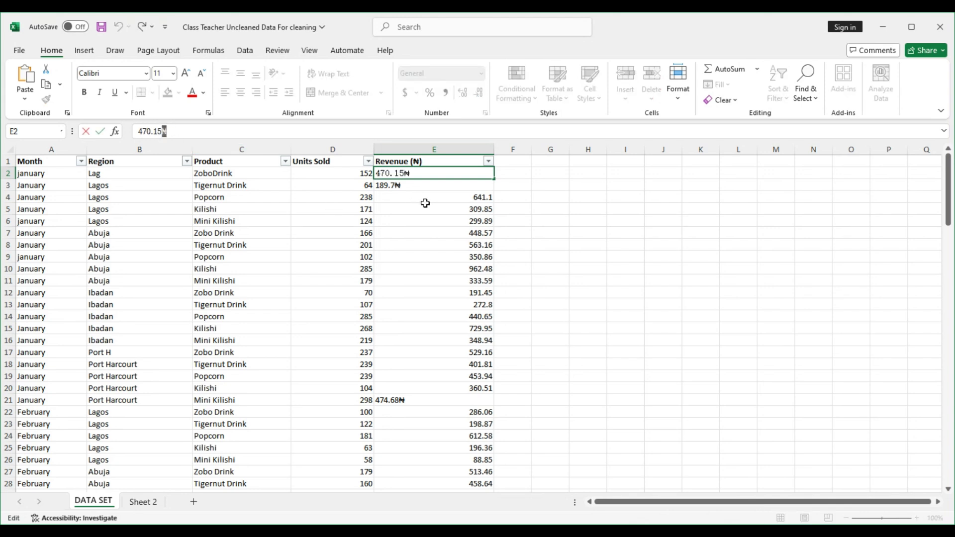
{"action": "left_click", "coordinate": [571, 201]}
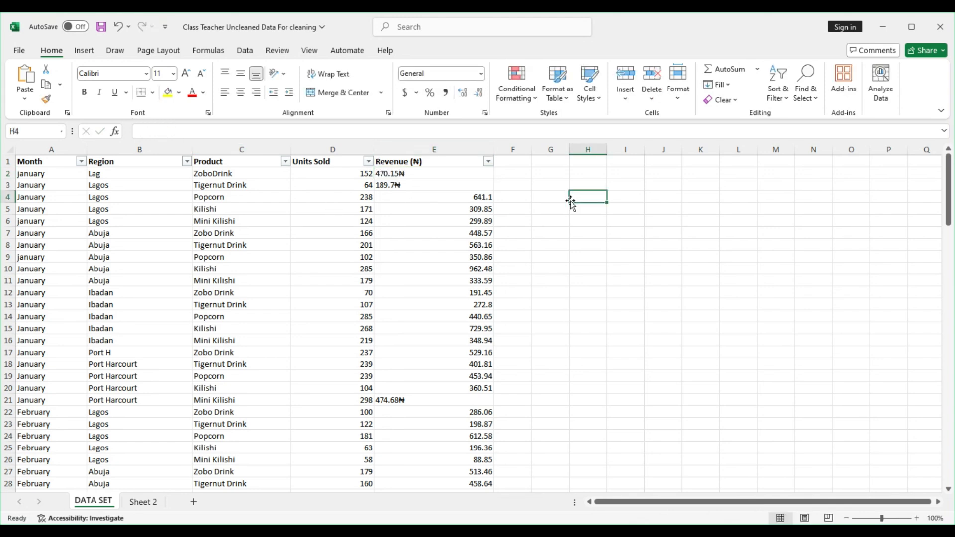
{"action": "left_click", "coordinate": [446, 149]}
{"action": "right_click", "coordinate": [447, 150]}
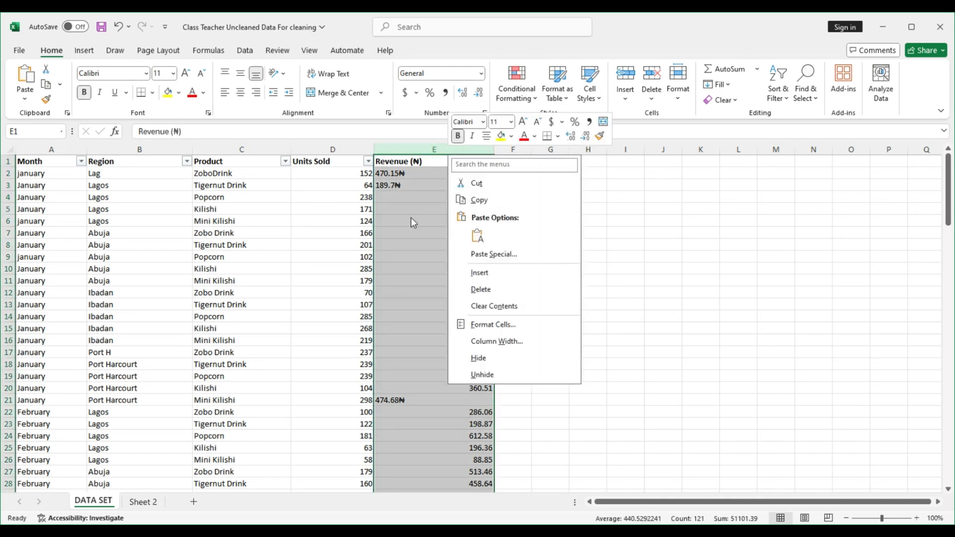
{"action": "key", "text": "Escape"}
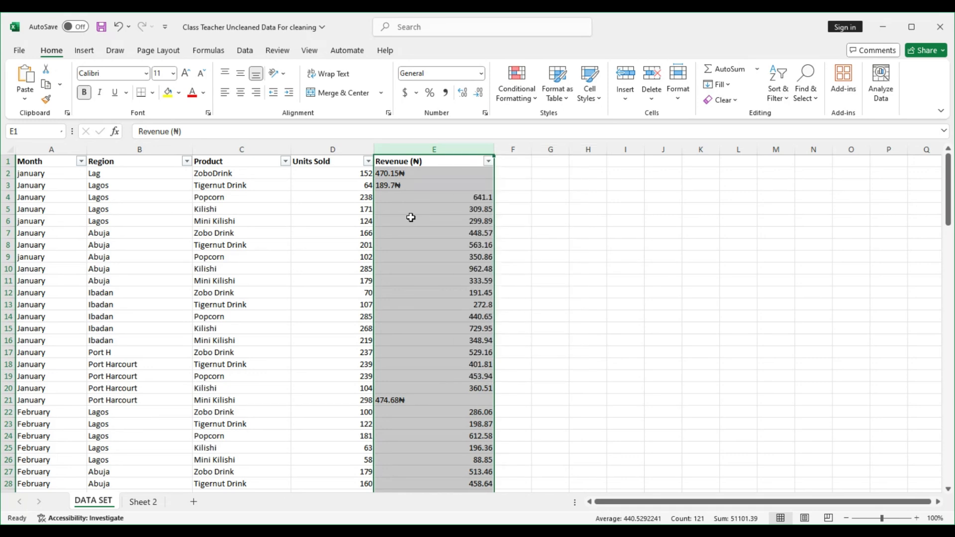
{"action": "key", "text": "ctrl+h"}
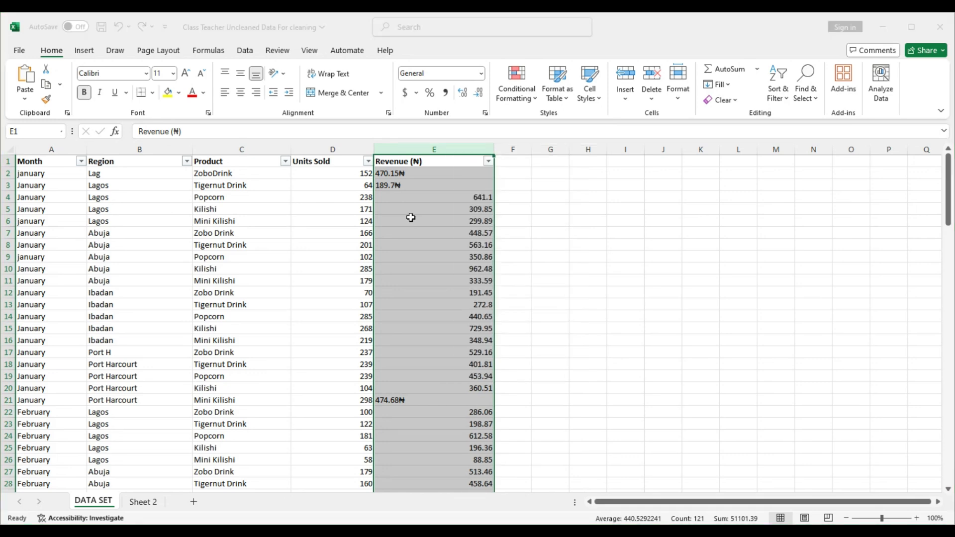
{"action": "left_click", "coordinate": [659, 266]}
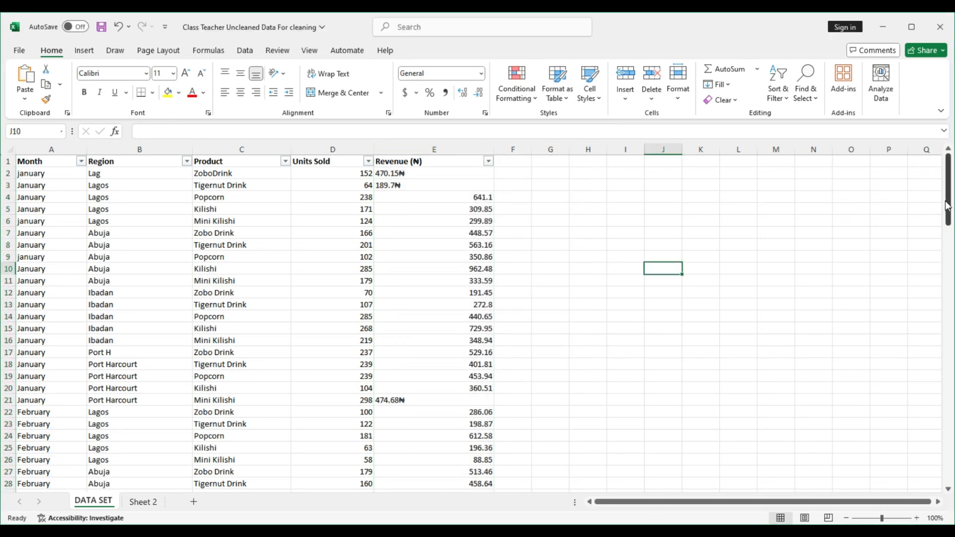
Remove the ₦ symbol from the whole Revenue column, header through row 121, by replacing it with nothing
{"action": "mouse_move", "coordinate": [947, 206]}
{"action": "left_mouse_down"}
{"action": "mouse_move", "coordinate": [948, 219]}
{"action": "mouse_move", "coordinate": [948, 206]}
{"action": "left_mouse_up"}
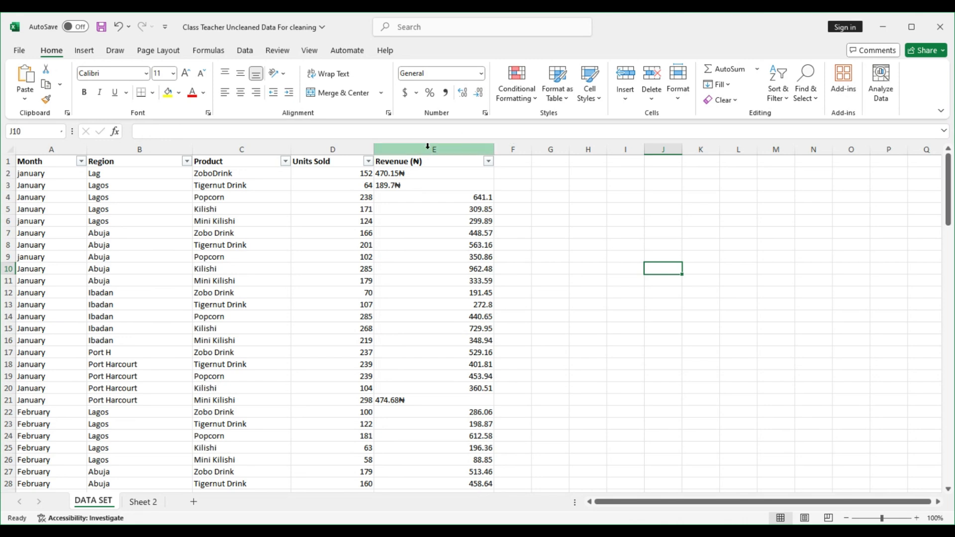
{"action": "left_click", "coordinate": [419, 163]}
{"action": "key", "text": "ctrl+shift+Down"}
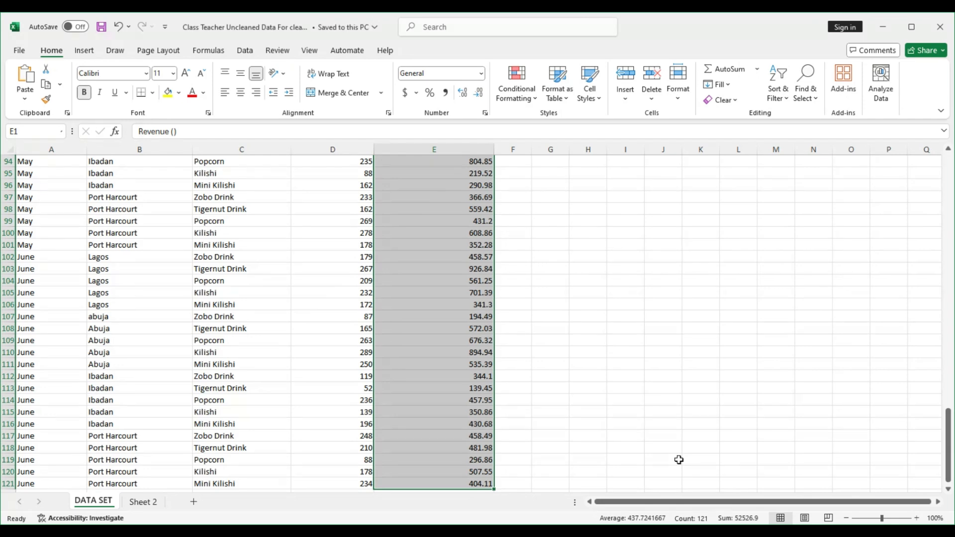
Examine the Revenue column's filter values for entries that are not plain numbers
{"action": "left_click_drag", "start_coordinate": [951, 452], "coordinate": [937, 171]}
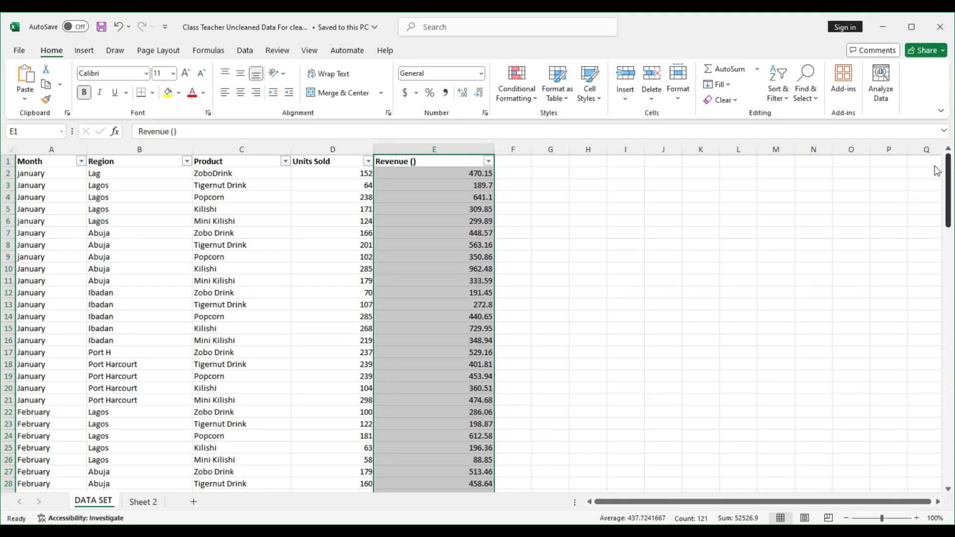
{"action": "left_click", "coordinate": [709, 243]}
{"action": "left_click", "coordinate": [487, 162]}
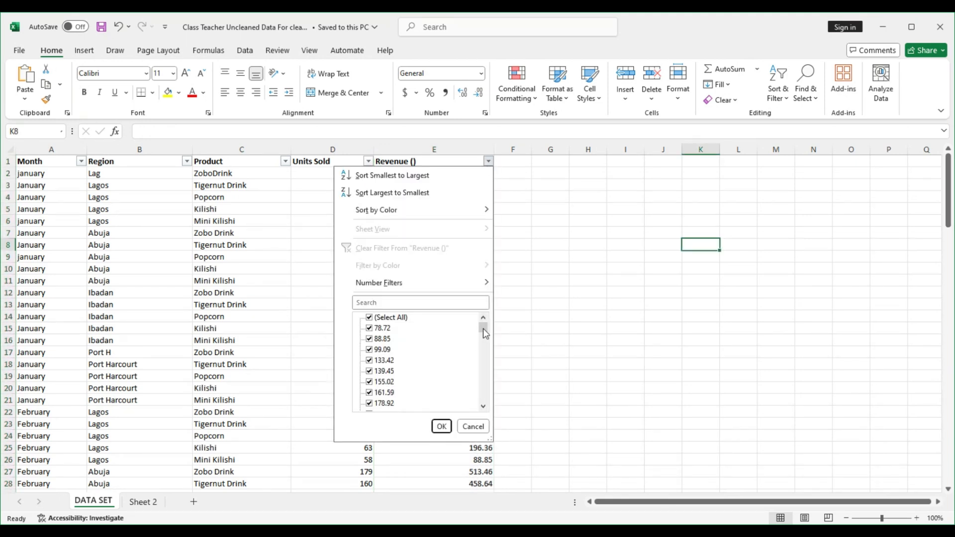
{"action": "left_click_drag", "start_coordinate": [482, 329], "coordinate": [487, 350]}
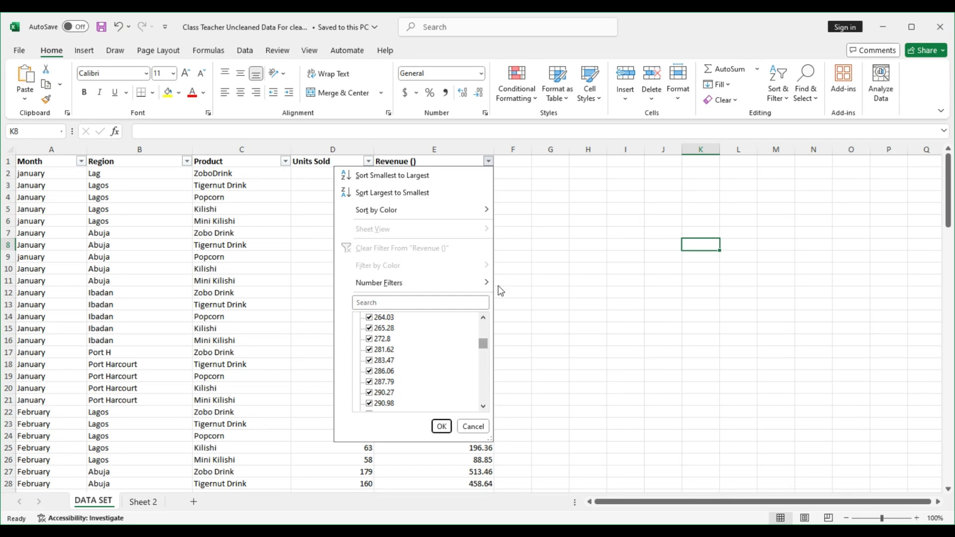
{"action": "left_click", "coordinate": [550, 284]}
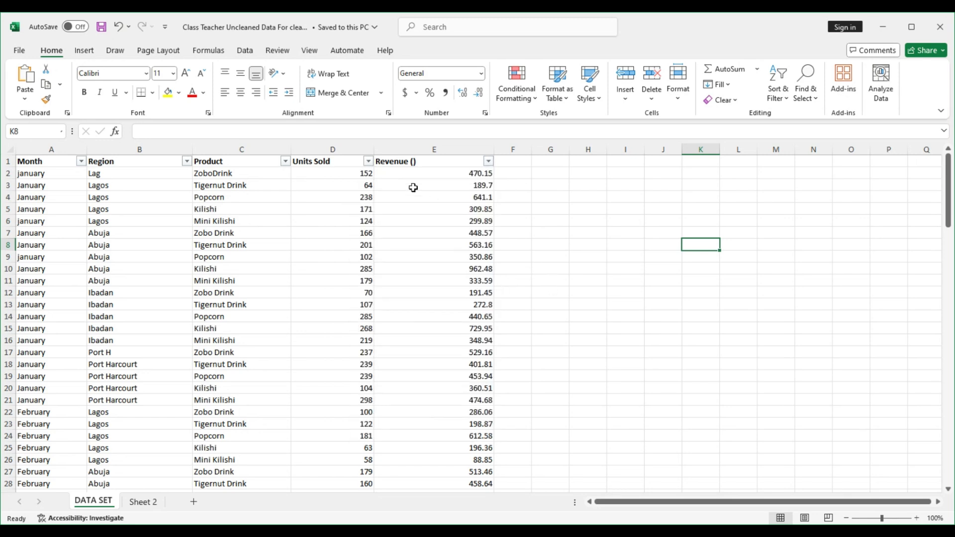
Insert the ₦ symbol between the parentheses of the Revenue header in E1 and save the workbook
{"action": "left_click", "coordinate": [411, 162]}
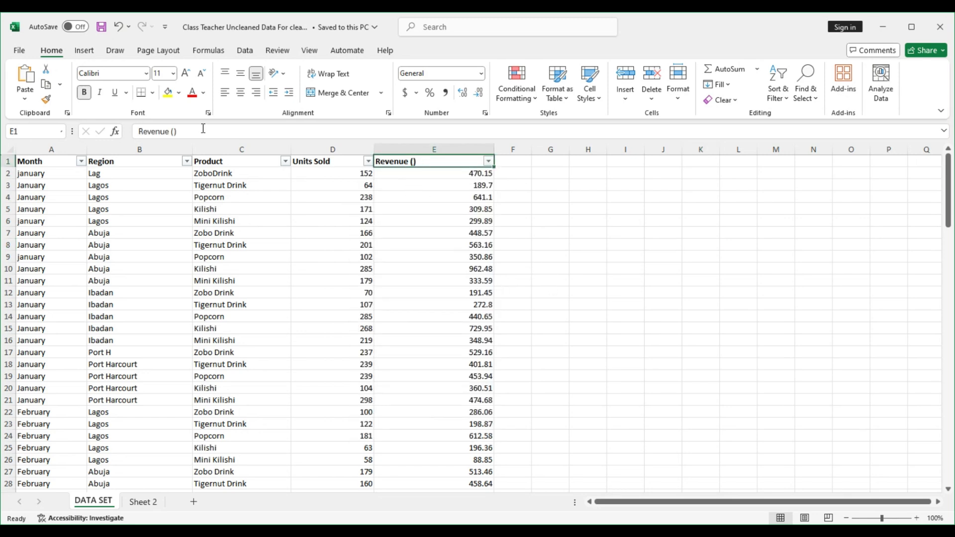
{"action": "left_click", "coordinate": [175, 131]}
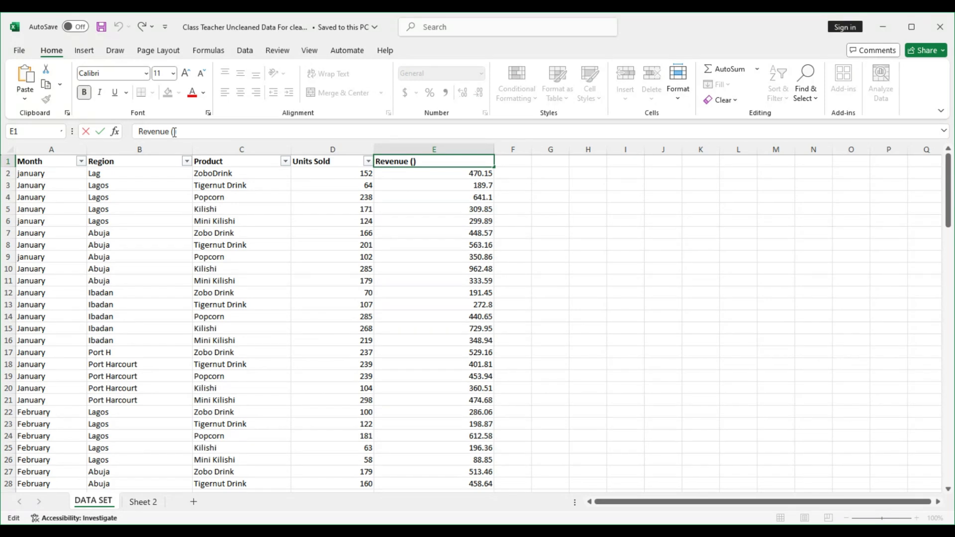
{"action": "type", "text": "₦"}
{"action": "left_click", "coordinate": [603, 197]}
{"action": "left_click", "coordinate": [30, 160]}
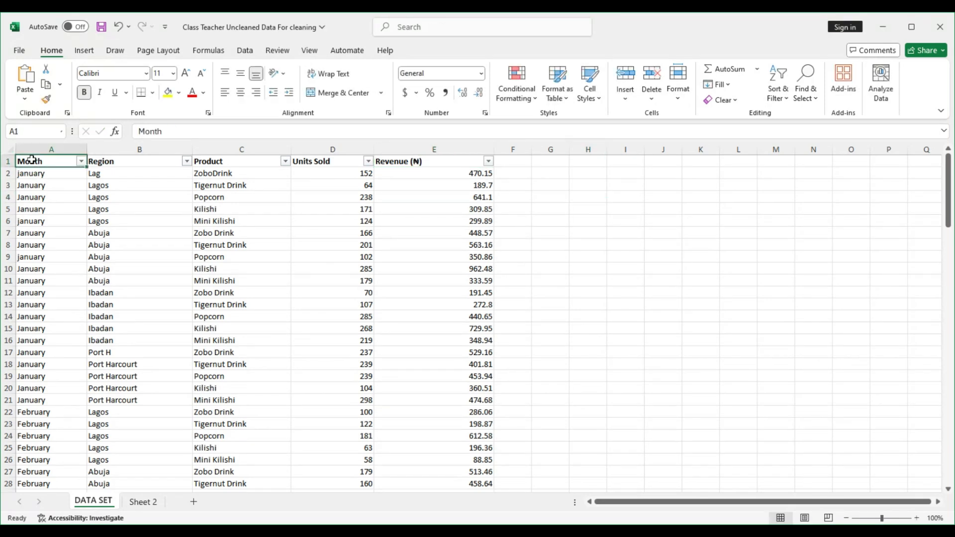
{"action": "left_click", "coordinate": [625, 208]}
{"action": "key", "text": "ctrl+s"}
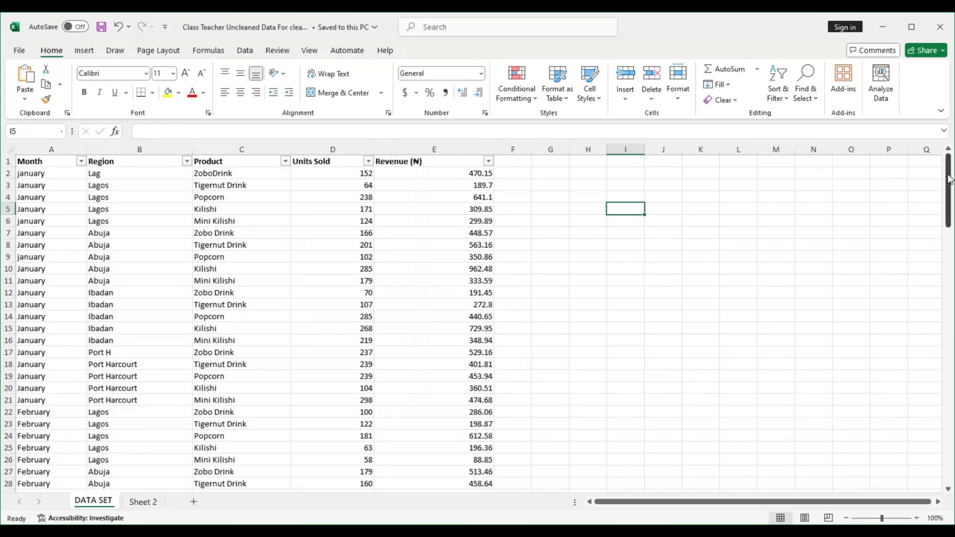
Examine the Month column and its filter values for inconsistently written month names
{"action": "mouse_move", "coordinate": [950, 180]}
{"action": "left_mouse_down"}
{"action": "mouse_move", "coordinate": [951, 448]}
{"action": "mouse_move", "coordinate": [951, 172]}
{"action": "left_mouse_up"}
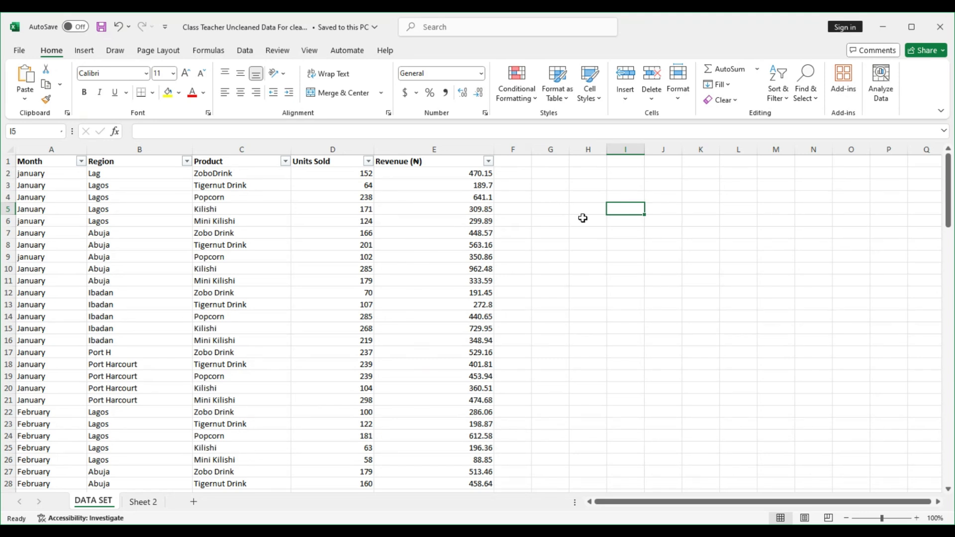
{"action": "left_click", "coordinate": [80, 162]}
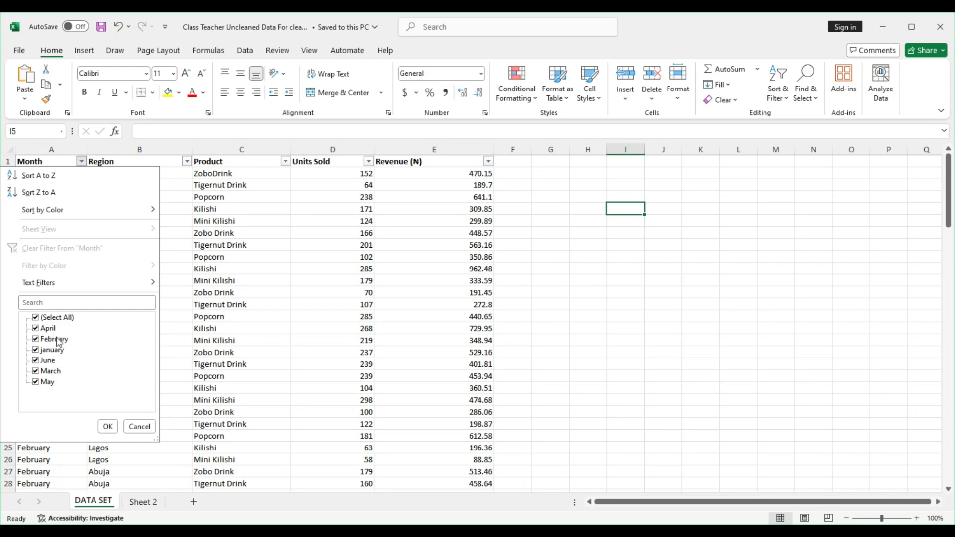
{"action": "left_click", "coordinate": [107, 427]}
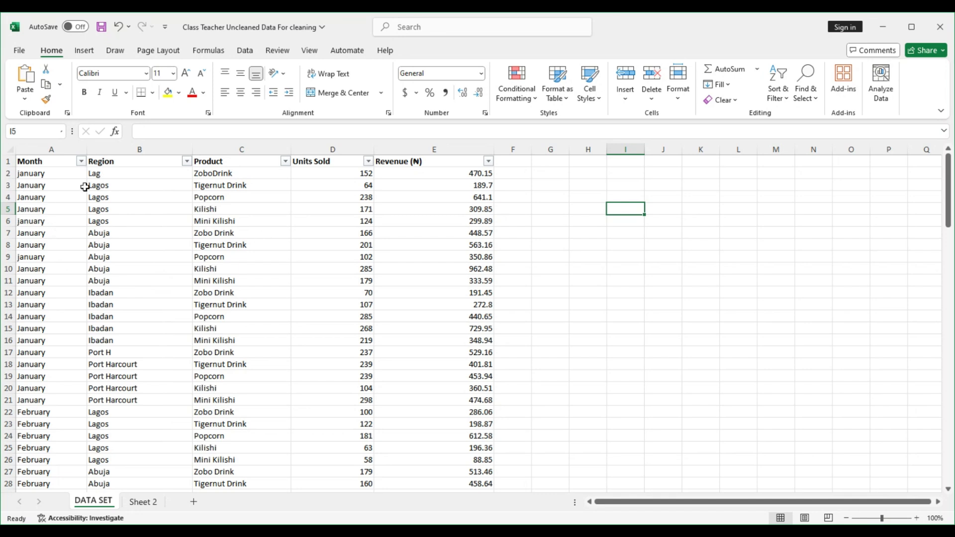
{"action": "left_click_drag", "start_coordinate": [950, 204], "coordinate": [939, 159]}
Replace every lowercase january with January in the Month column, from A2 through row 121
{"action": "left_click", "coordinate": [56, 173]}
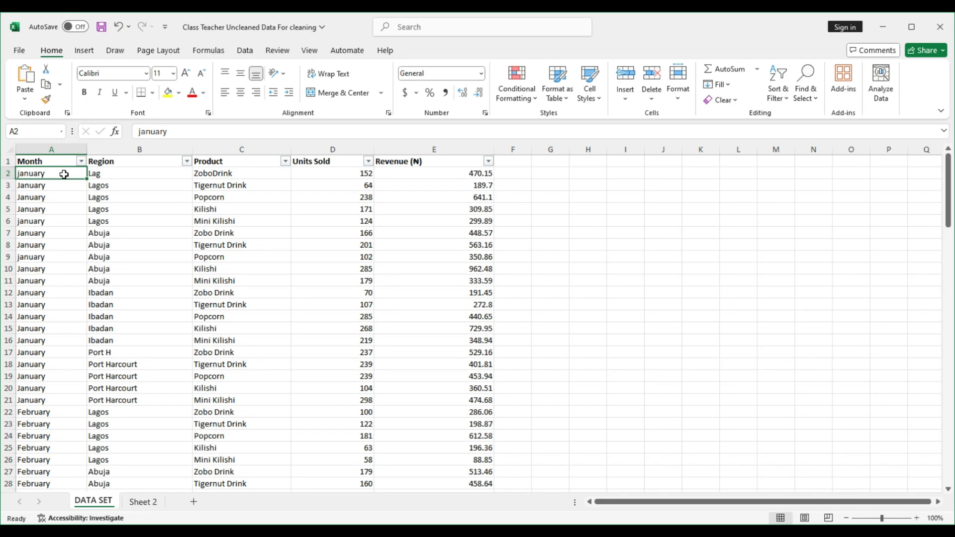
{"action": "key", "text": "ctrl+c"}
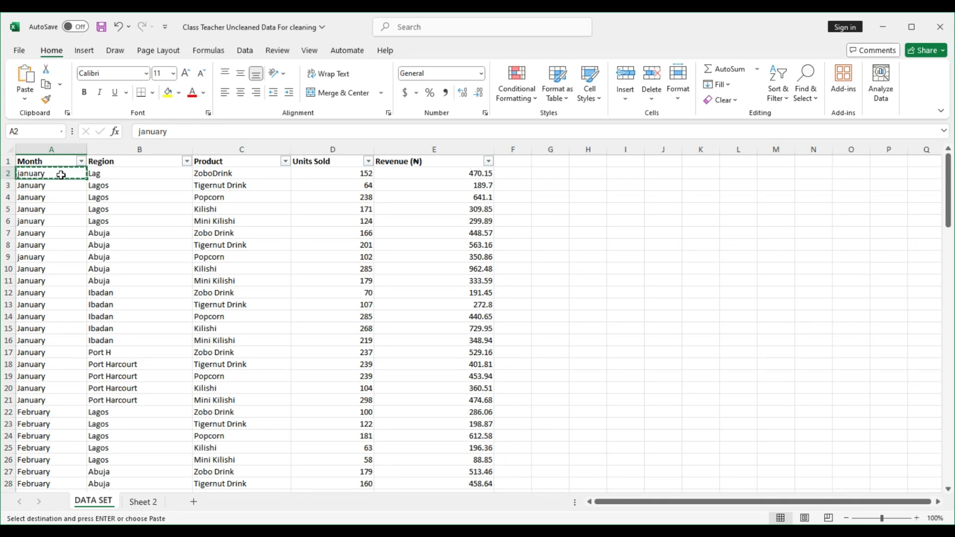
{"action": "key", "text": "ctrl+shift+Down"}
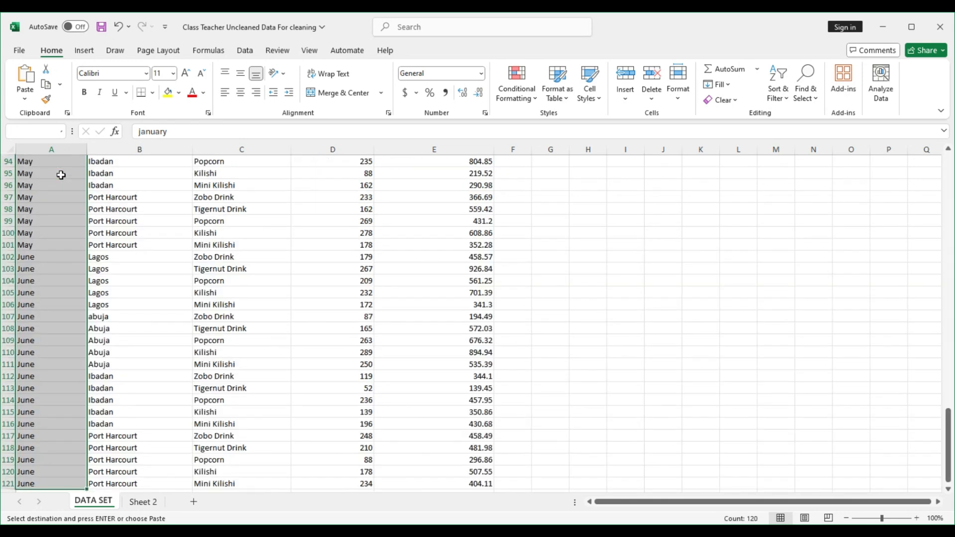
{"action": "right_click", "coordinate": [61, 175]}
{"action": "right_click", "coordinate": [55, 181]}
{"action": "right_click", "coordinate": [56, 181]}
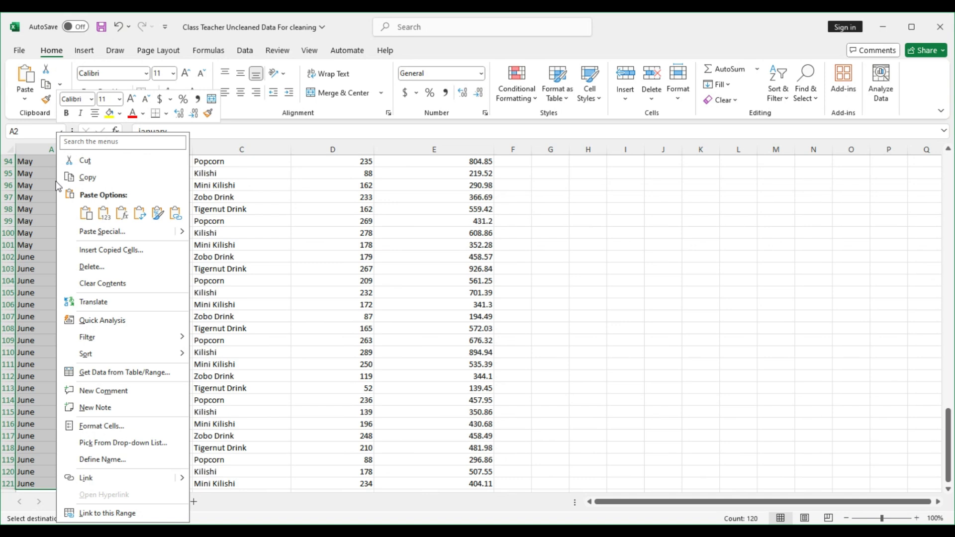
{"action": "key", "text": "Escape"}
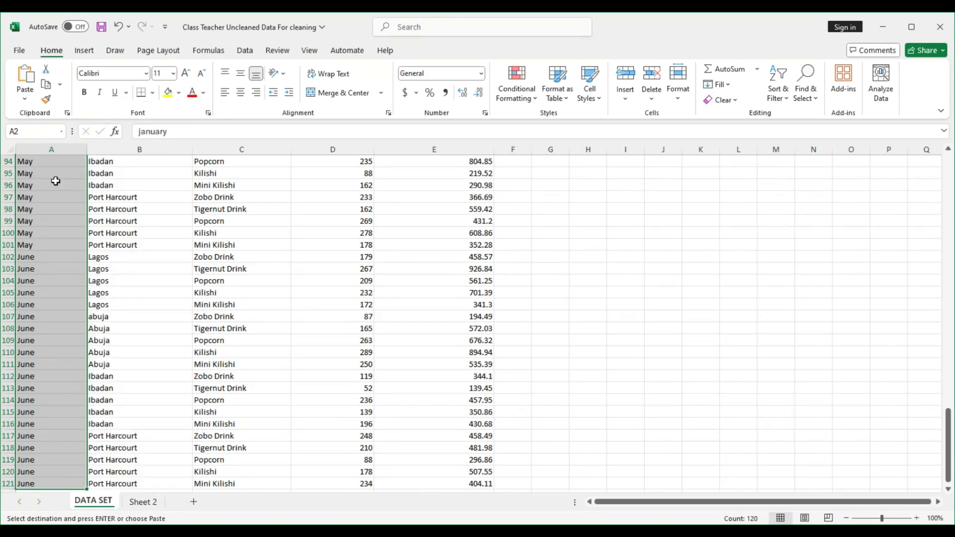
{"action": "key", "text": "ctrl+alt+v"}
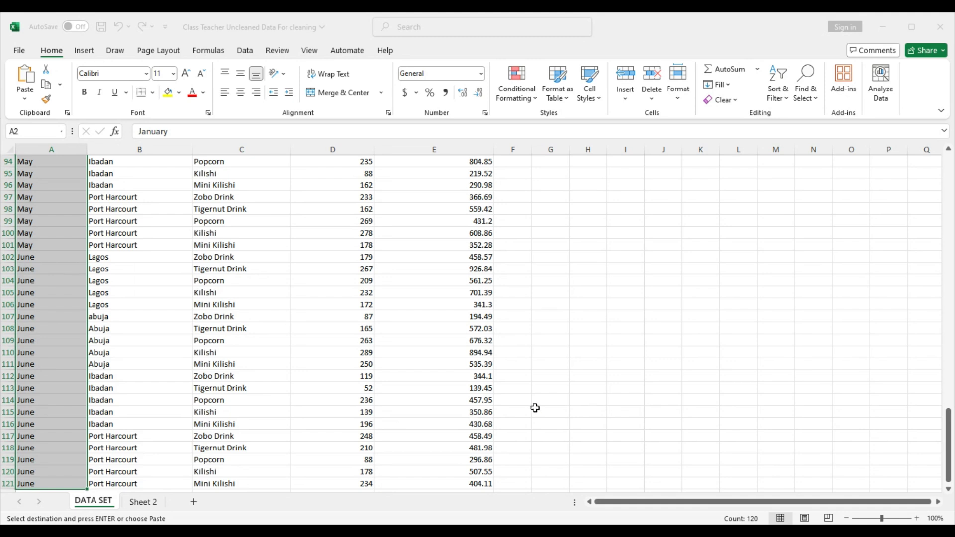
{"action": "left_click", "coordinate": [550, 411]}
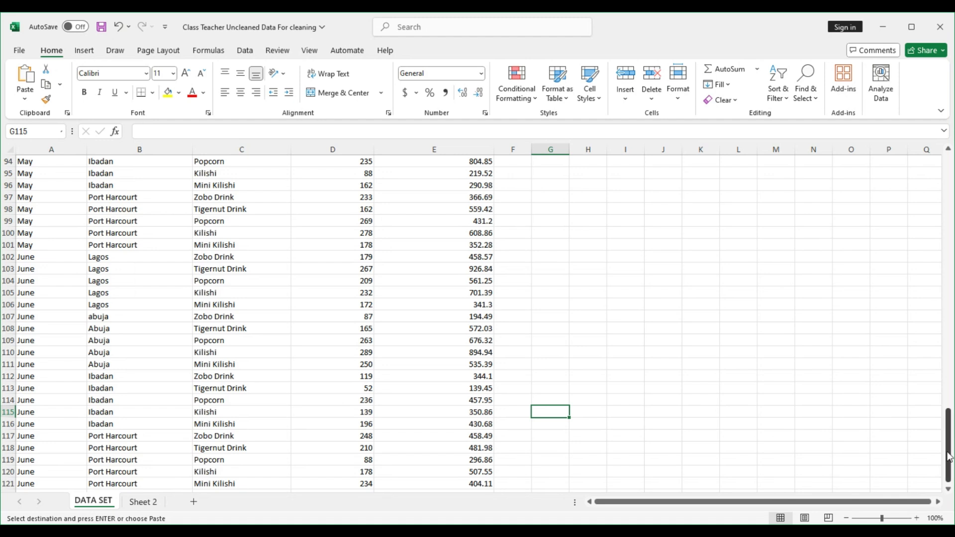
{"action": "left_click_drag", "start_coordinate": [949, 457], "coordinate": [932, 184]}
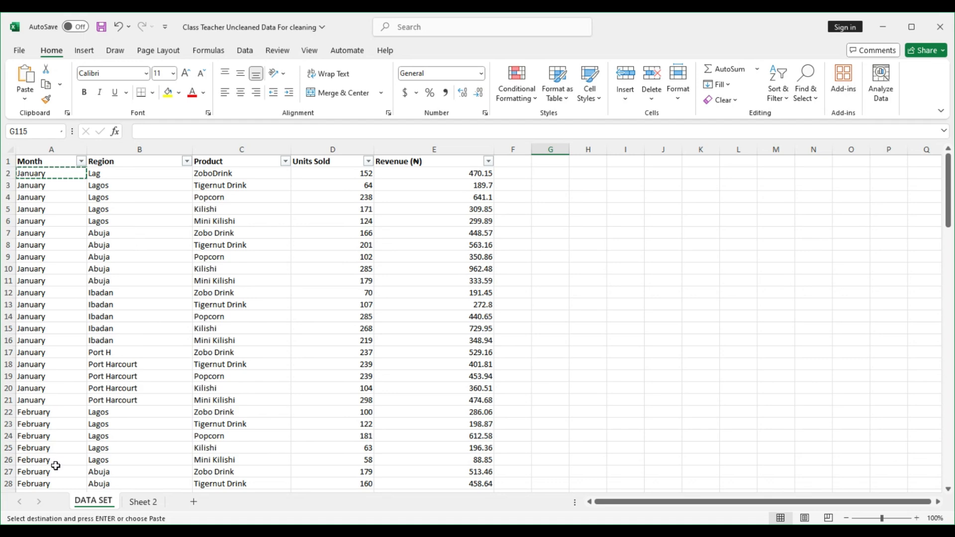
Check the January entries in the Month column, including the text of A3, and save the workbook
{"action": "left_click_drag", "start_coordinate": [950, 194], "coordinate": [950, 214]}
{"action": "left_click", "coordinate": [40, 185]}
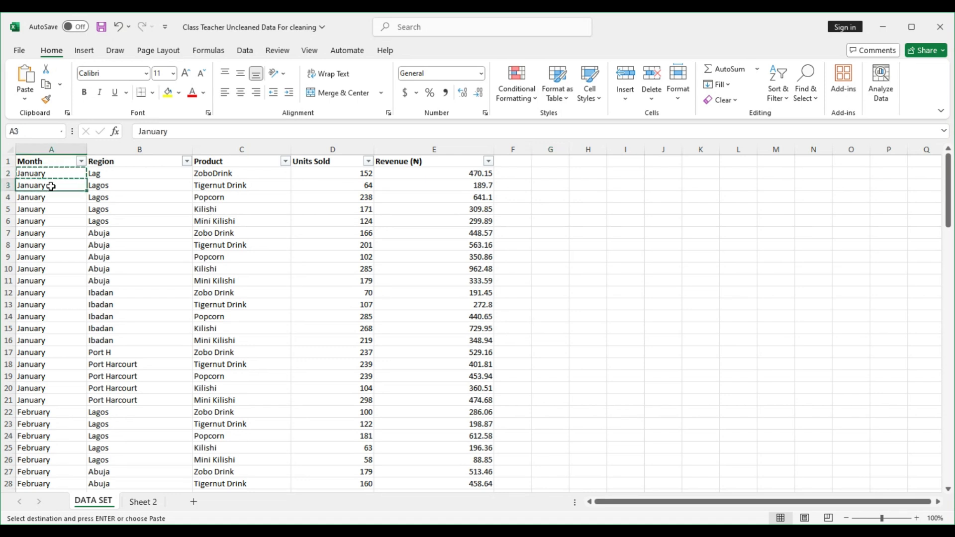
{"action": "key", "text": "ctrl+s"}
{"action": "double_click", "coordinate": [51, 186]}
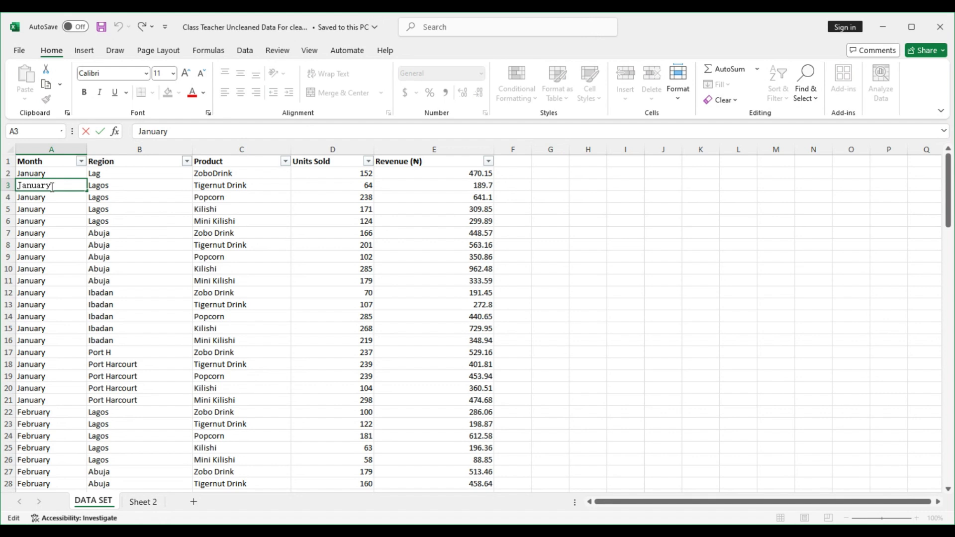
{"action": "left_click", "coordinate": [54, 207]}
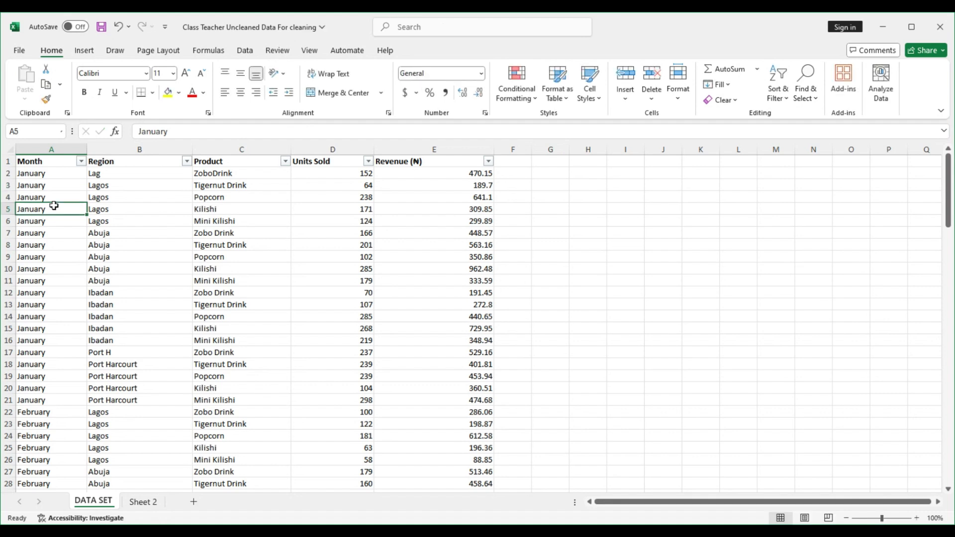
Examine the Region column's filter values for abbreviated or inconsistent region names
{"action": "left_click", "coordinate": [148, 182]}
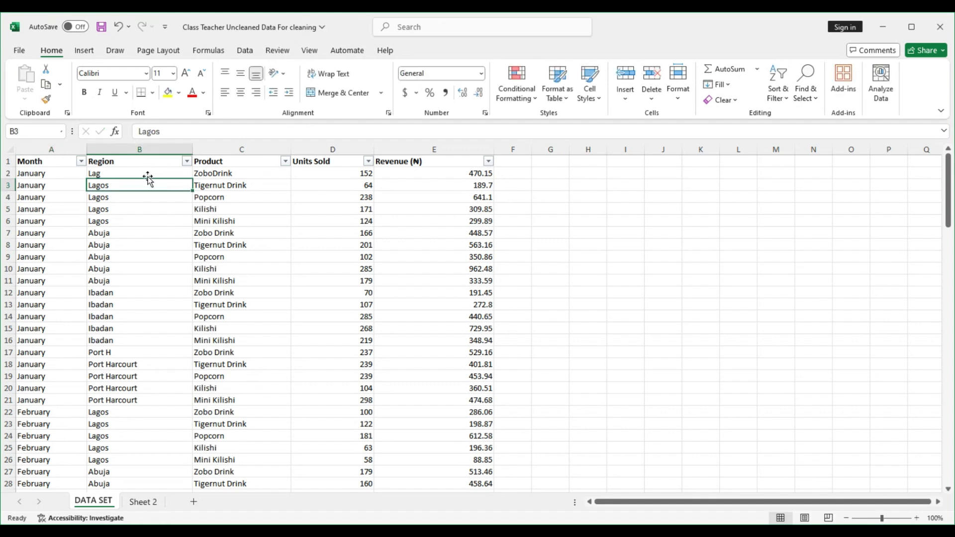
{"action": "left_click", "coordinate": [146, 160]}
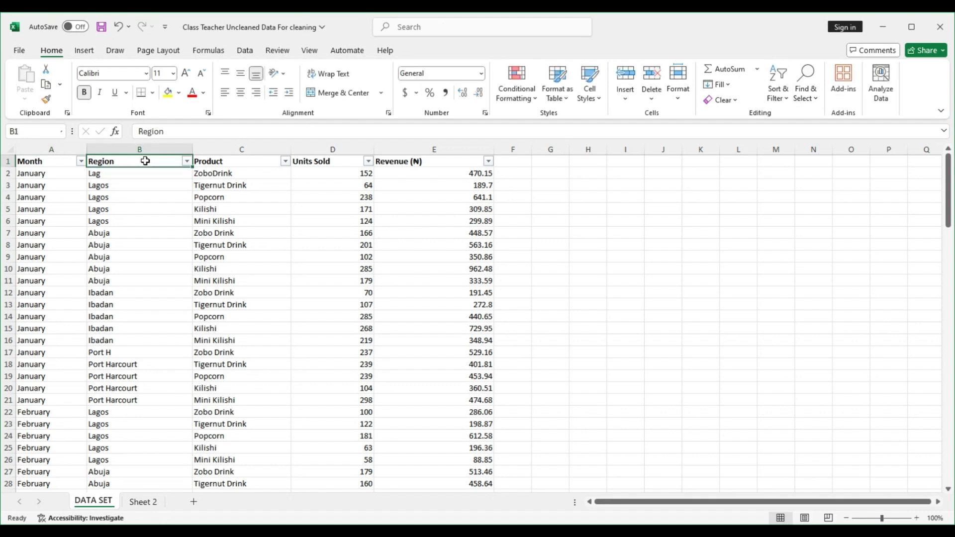
{"action": "left_click", "coordinate": [187, 161]}
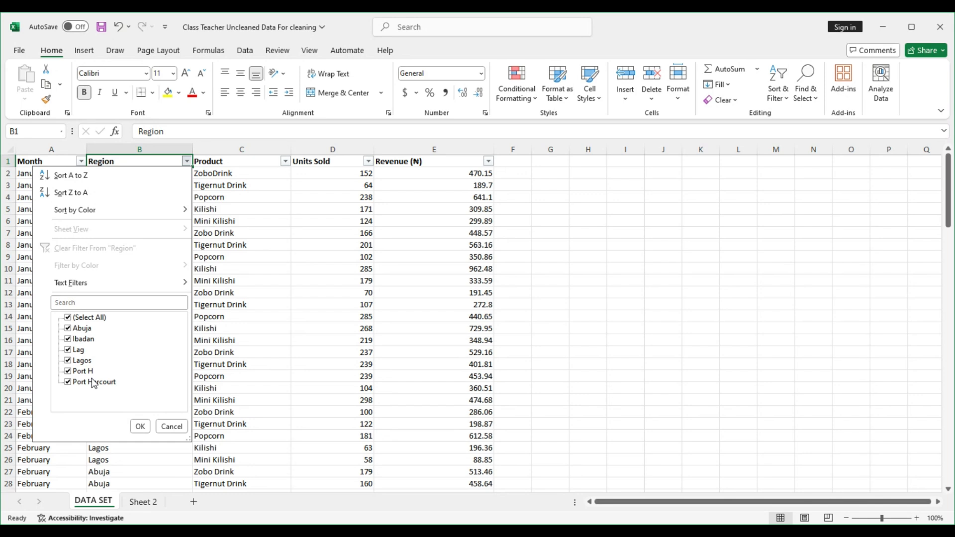
{"action": "left_click", "coordinate": [140, 426]}
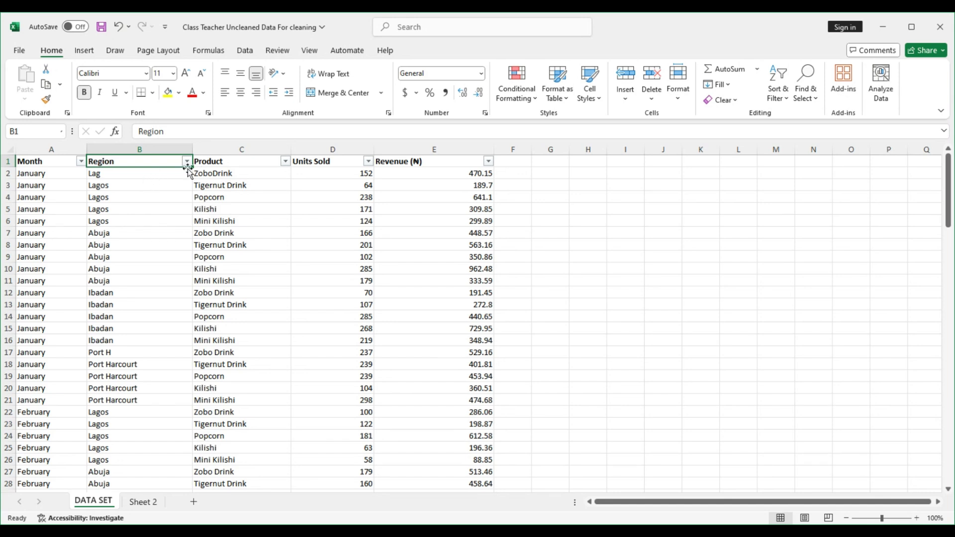
Replace the abbreviated entry Lag with Lagos in the Region column, header through row 121
{"action": "key", "text": "ctrl+shift+Down"}
{"action": "right_click", "coordinate": [148, 160]}
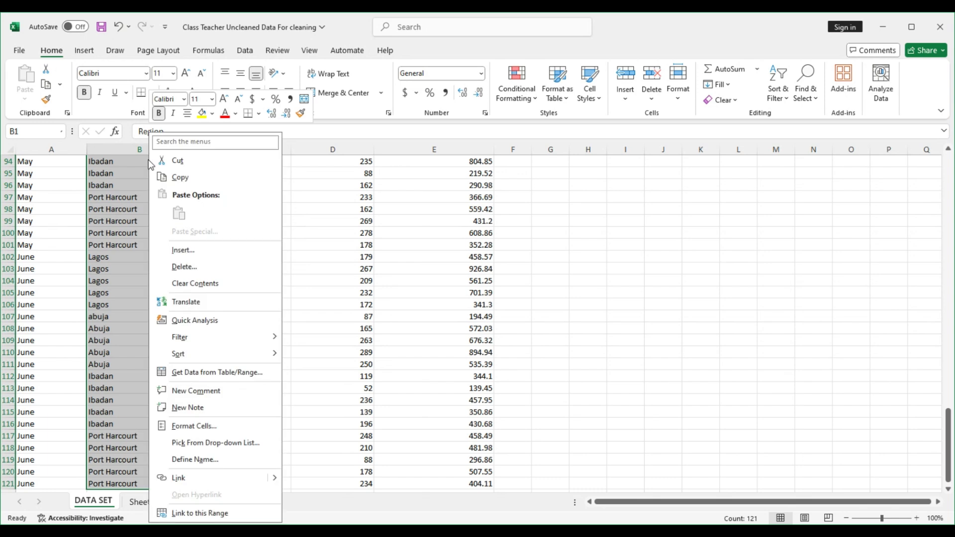
{"action": "left_click", "coordinate": [541, 207]}
{"action": "key", "text": "ctrl+h"}
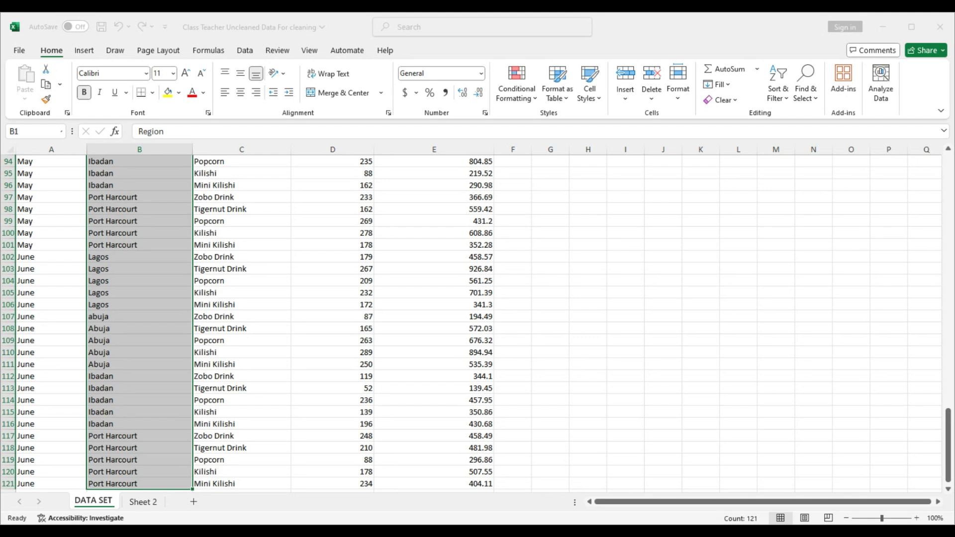
{"action": "key", "text": "alt+a"}
{"action": "key", "text": "alt+a"}
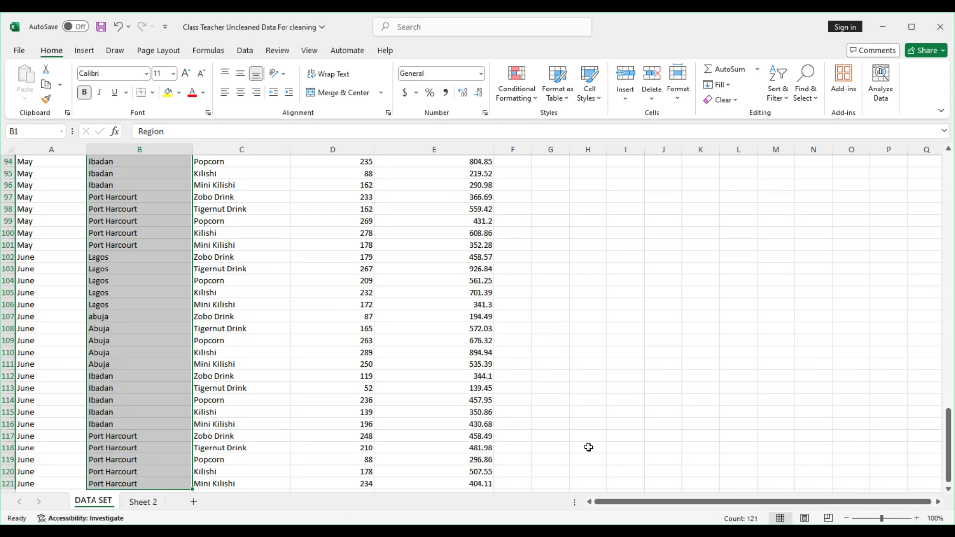
Check the Region column's entries and its filter values for remaining name variants
{"action": "left_click", "coordinate": [879, 354]}
{"action": "mouse_move", "coordinate": [949, 411]}
{"action": "left_mouse_down"}
{"action": "mouse_move", "coordinate": [949, 358]}
{"action": "mouse_move", "coordinate": [948, 415]}
{"action": "left_mouse_up"}
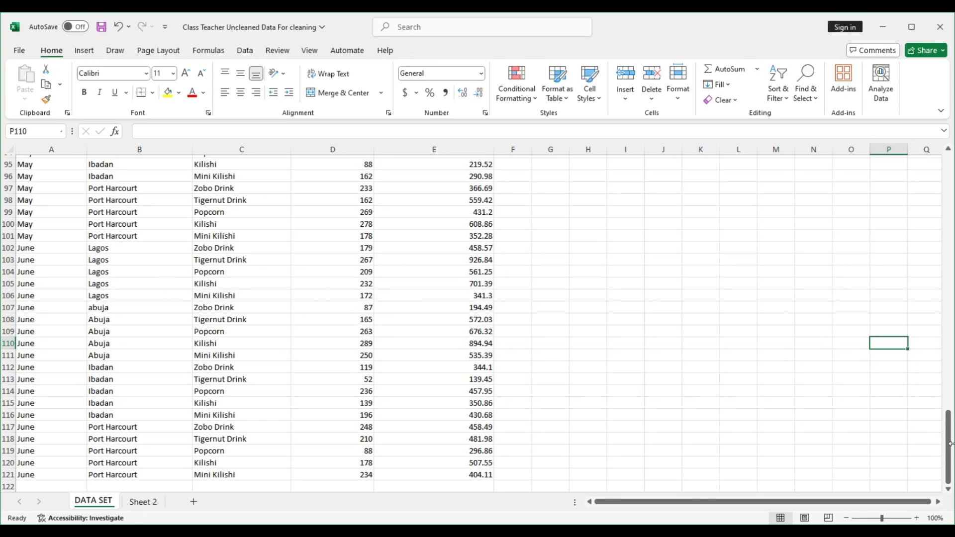
{"action": "left_click_drag", "start_coordinate": [949, 470], "coordinate": [948, 226]}
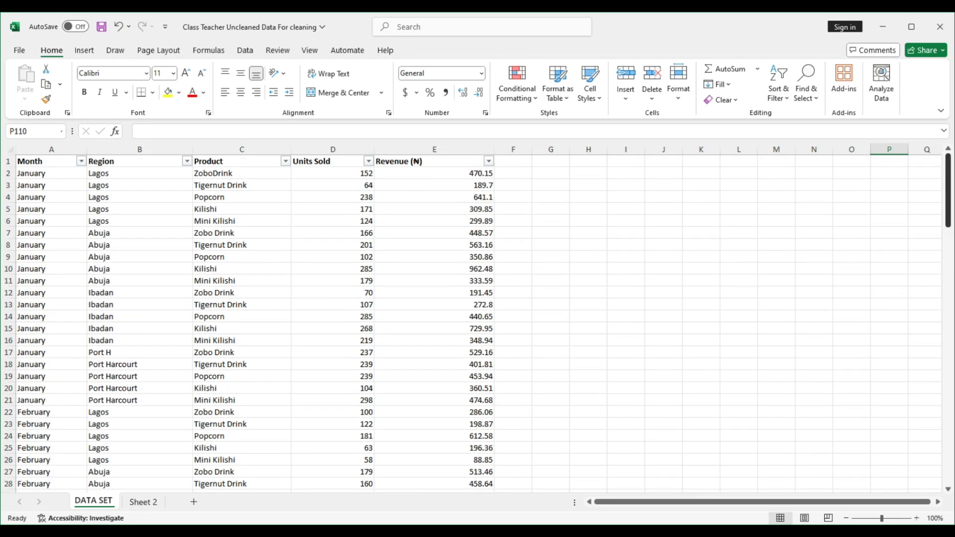
{"action": "left_click", "coordinate": [187, 162]}
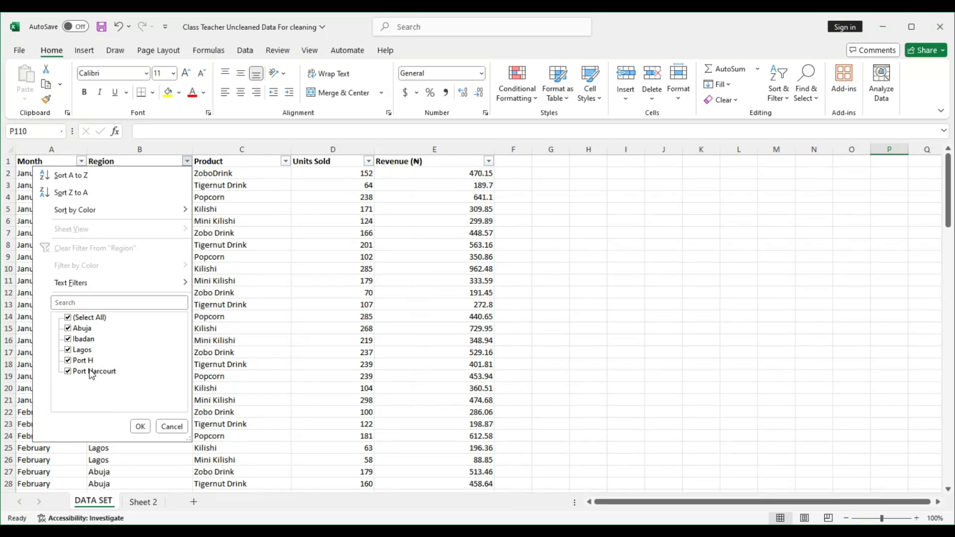
{"action": "left_click", "coordinate": [141, 426]}
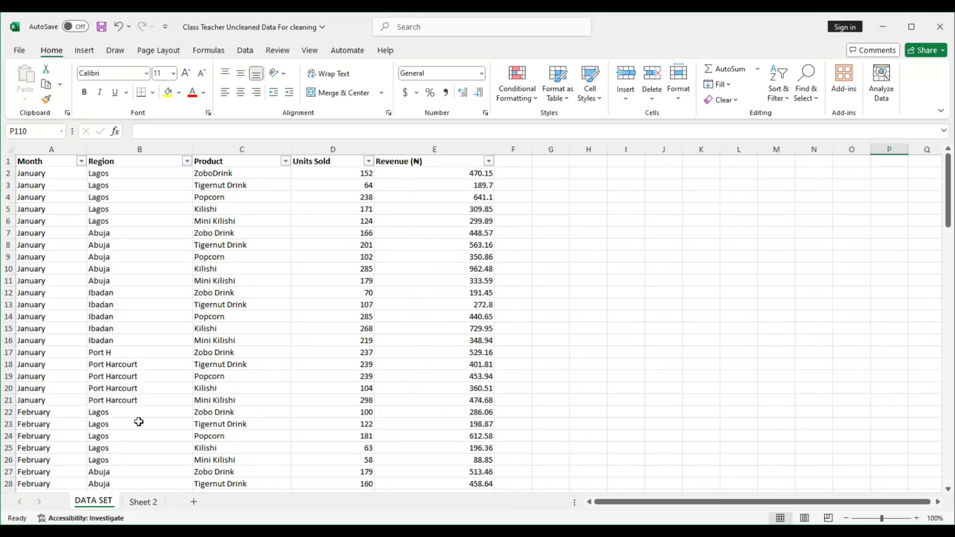
Filter the Region column to show only the rows with the abbreviated entry Port H
{"action": "left_click", "coordinate": [187, 161]}
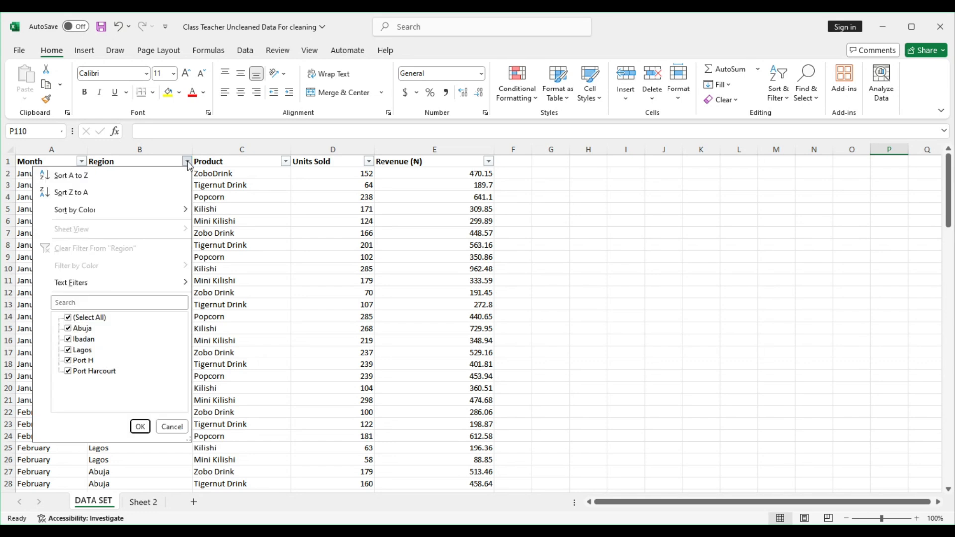
{"action": "left_click", "coordinate": [89, 362]}
{"action": "left_click", "coordinate": [68, 319]}
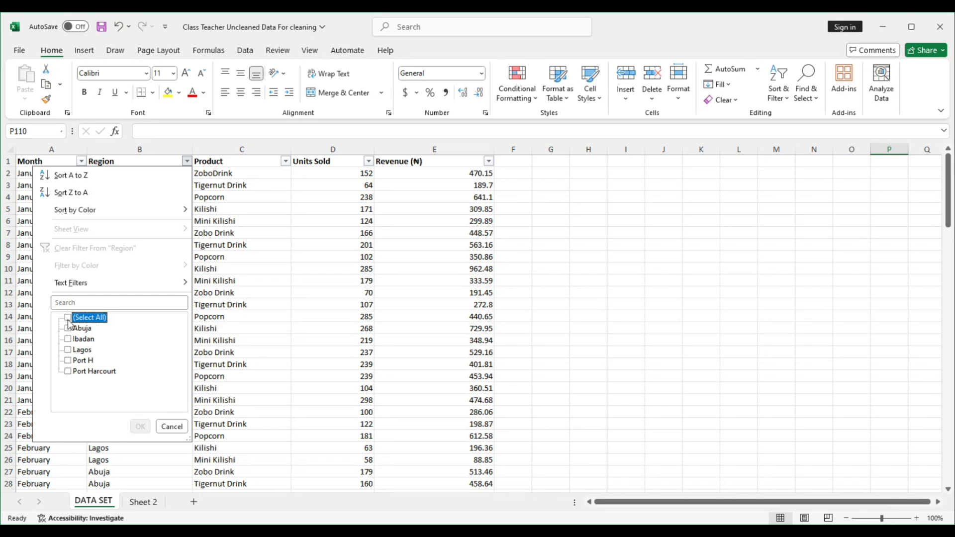
{"action": "left_click", "coordinate": [69, 363]}
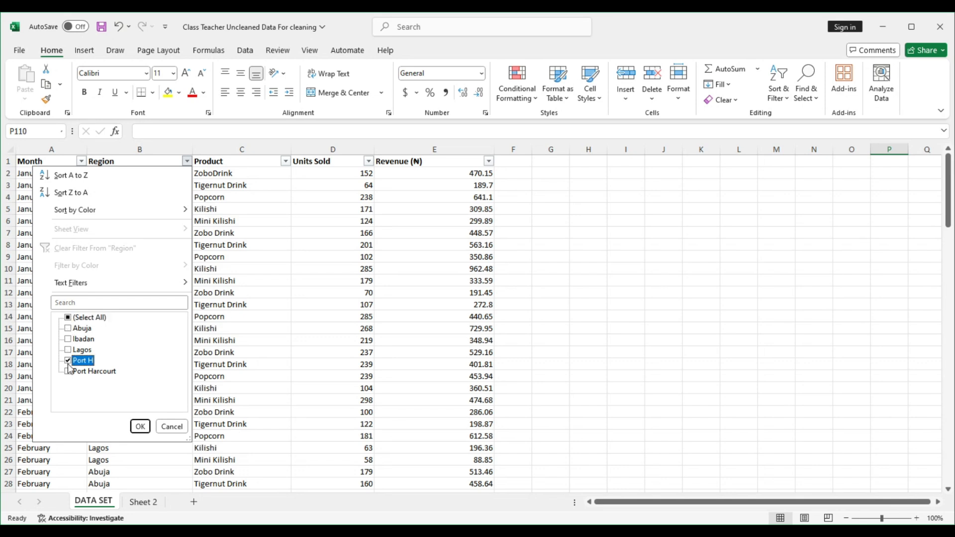
{"action": "left_click", "coordinate": [139, 427]}
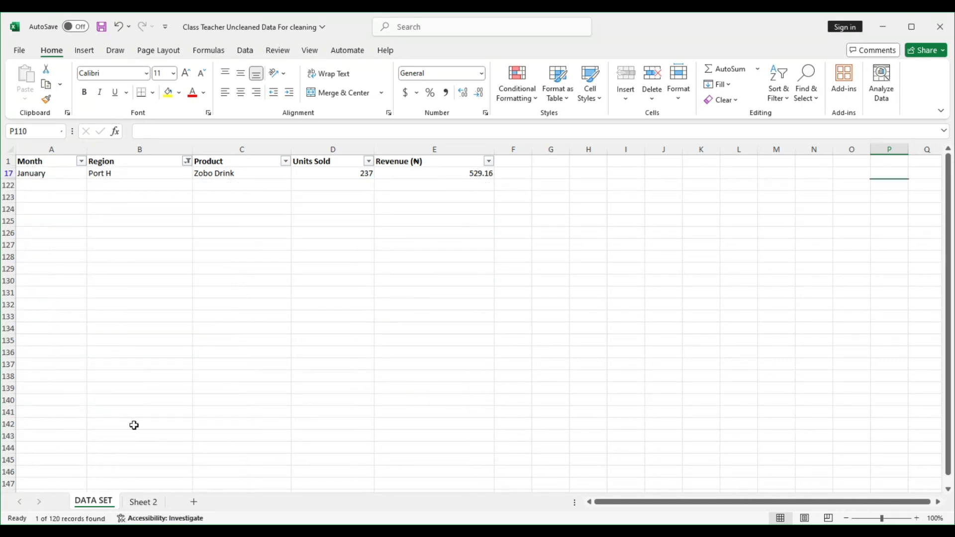
Correct the abbreviated region name in B17 to Port Harcourt
{"action": "left_click", "coordinate": [121, 173]}
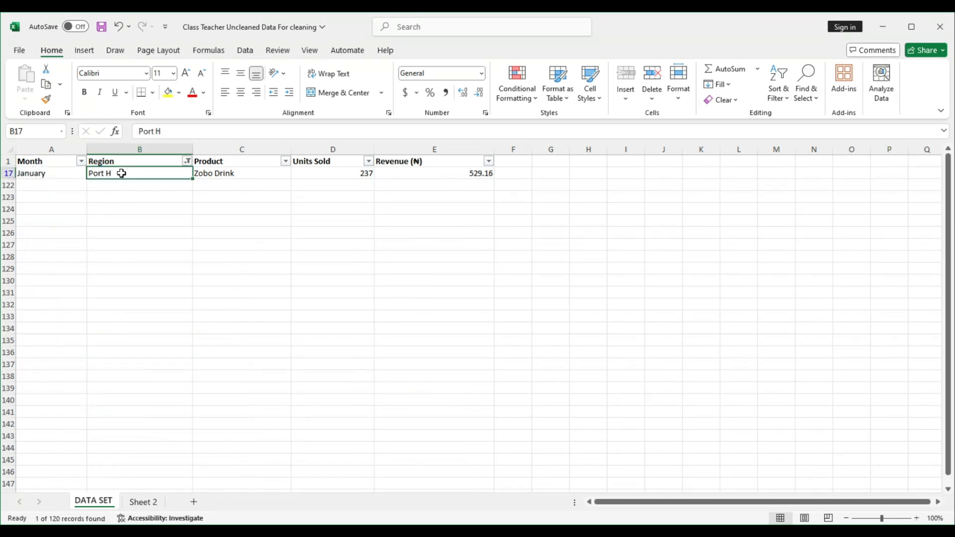
{"action": "left_click", "coordinate": [164, 131]}
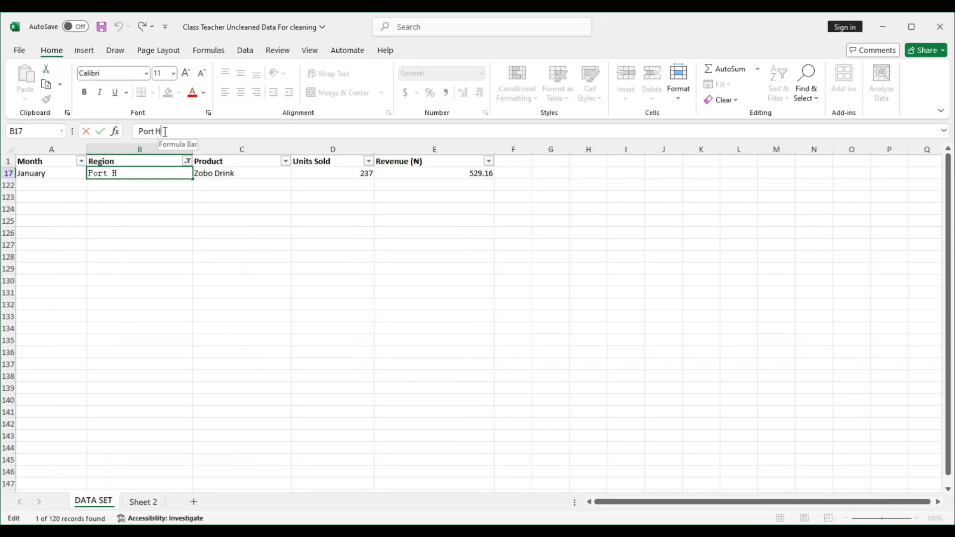
{"action": "type", "text": "arcourt"}
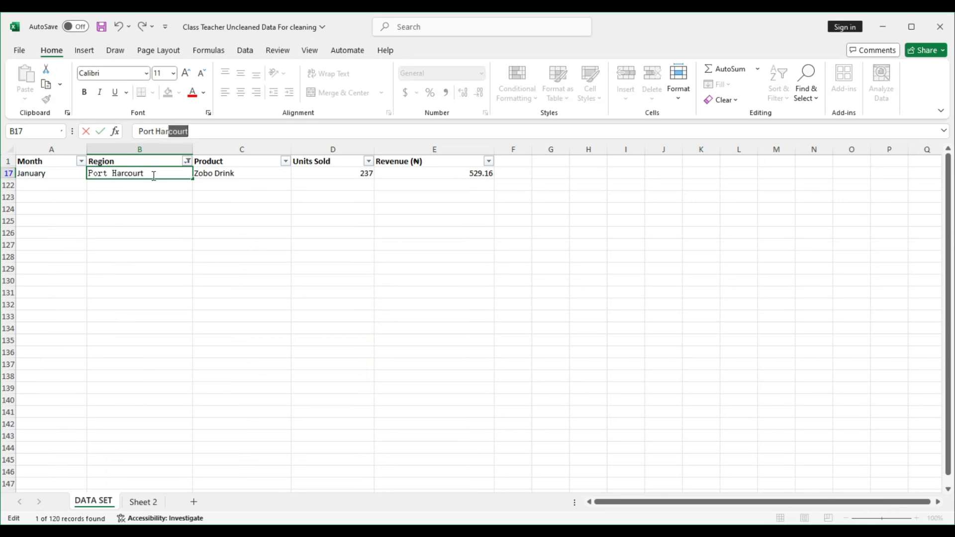
{"action": "left_click", "coordinate": [153, 176]}
{"action": "left_click", "coordinate": [199, 135]}
{"action": "key", "text": "Return"}
{"action": "left_click", "coordinate": [141, 230]}
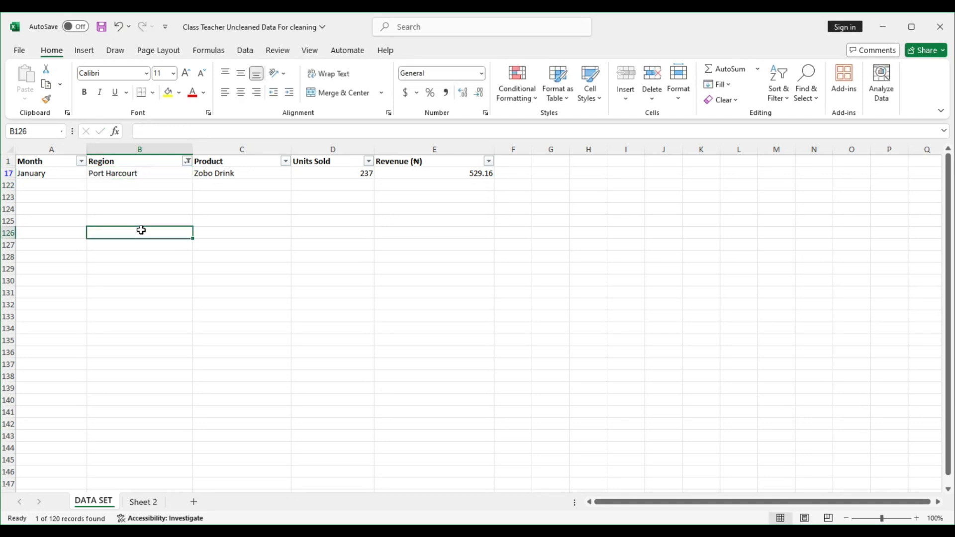
Show all regions again and recheck the Region column's filter values for name variants
{"action": "left_click", "coordinate": [188, 161]}
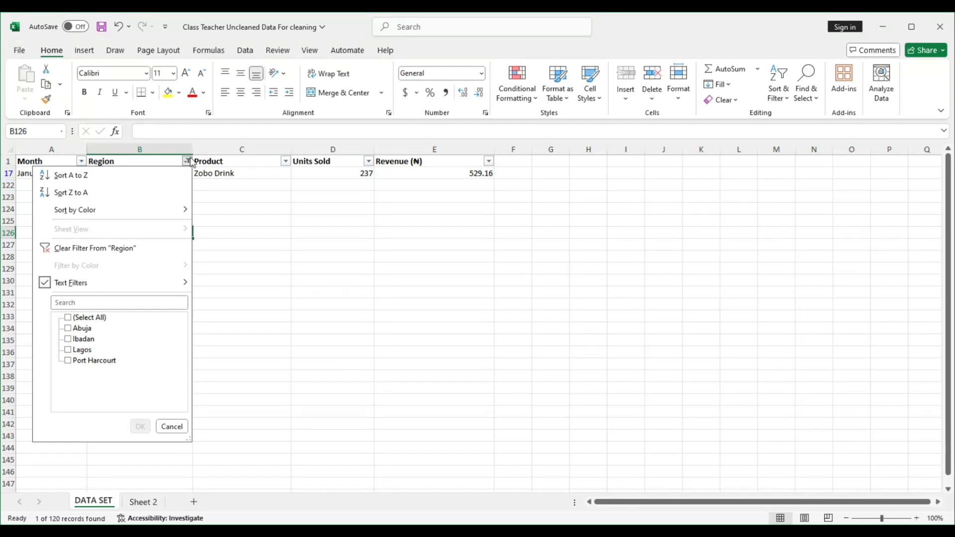
{"action": "left_click", "coordinate": [83, 316]}
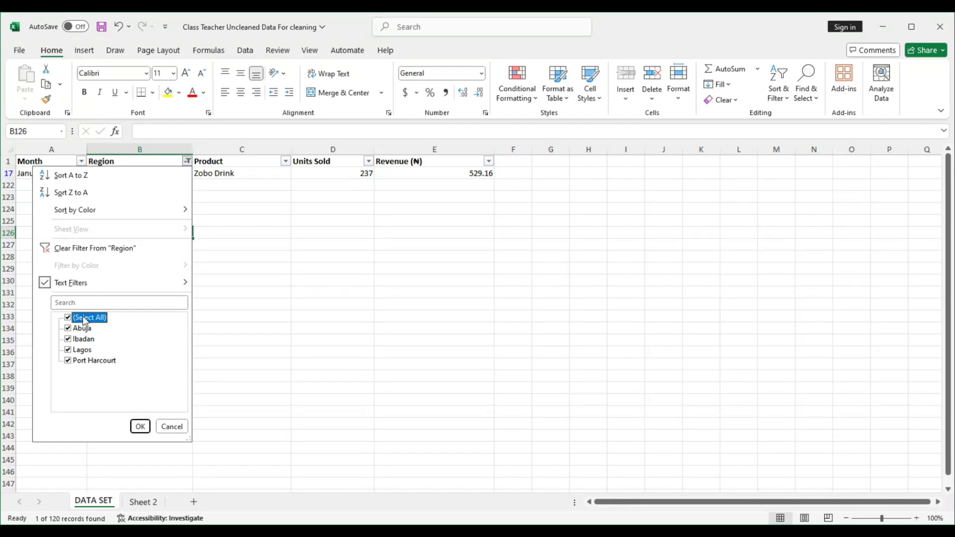
{"action": "left_click", "coordinate": [139, 427]}
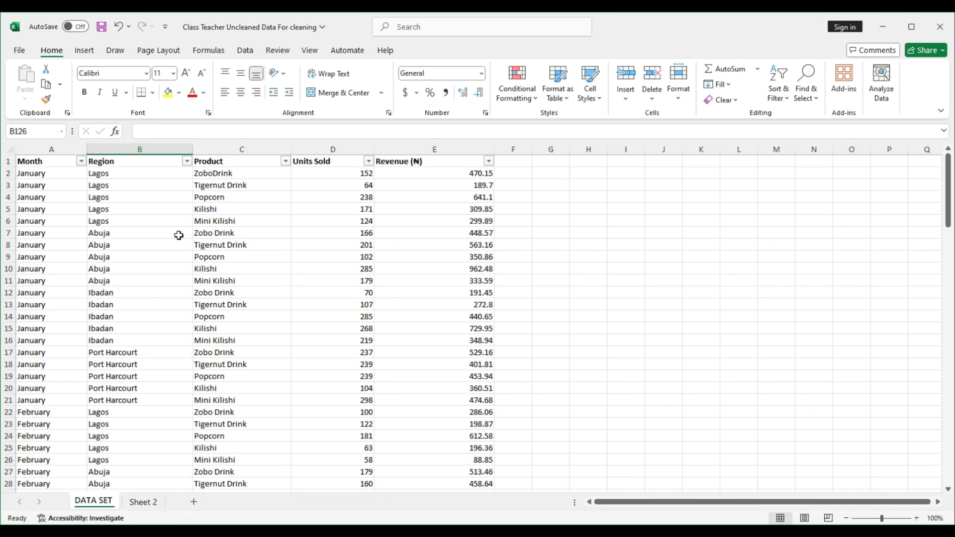
{"action": "left_click", "coordinate": [187, 160]}
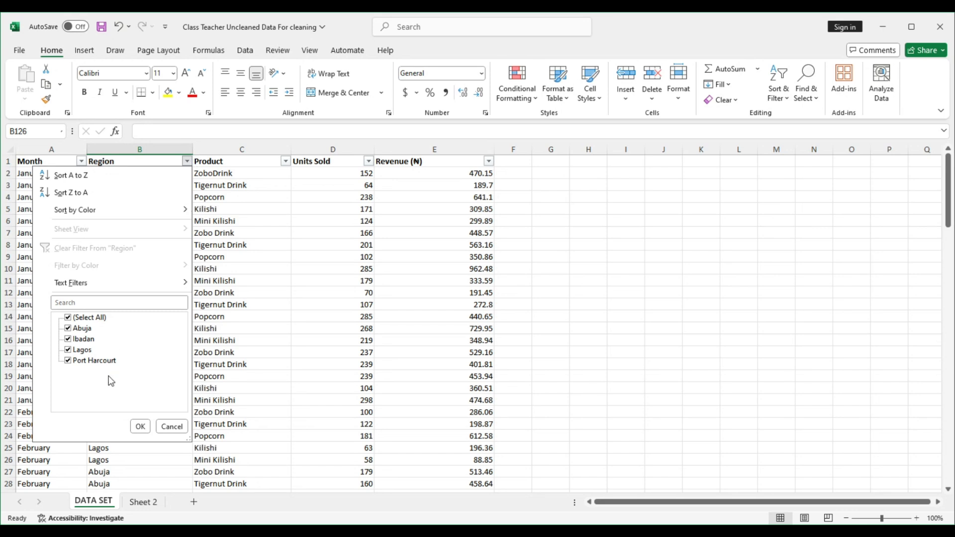
{"action": "left_click", "coordinate": [141, 428]}
Save the workbook and review the Product and Region columns' filter values for inconsistent names
{"action": "left_click", "coordinate": [627, 335]}
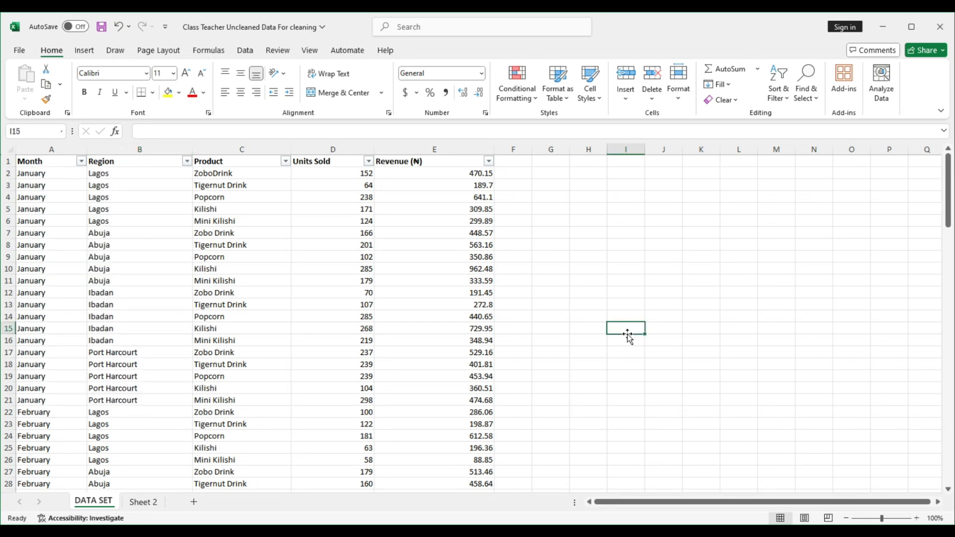
{"action": "left_click", "coordinate": [661, 333]}
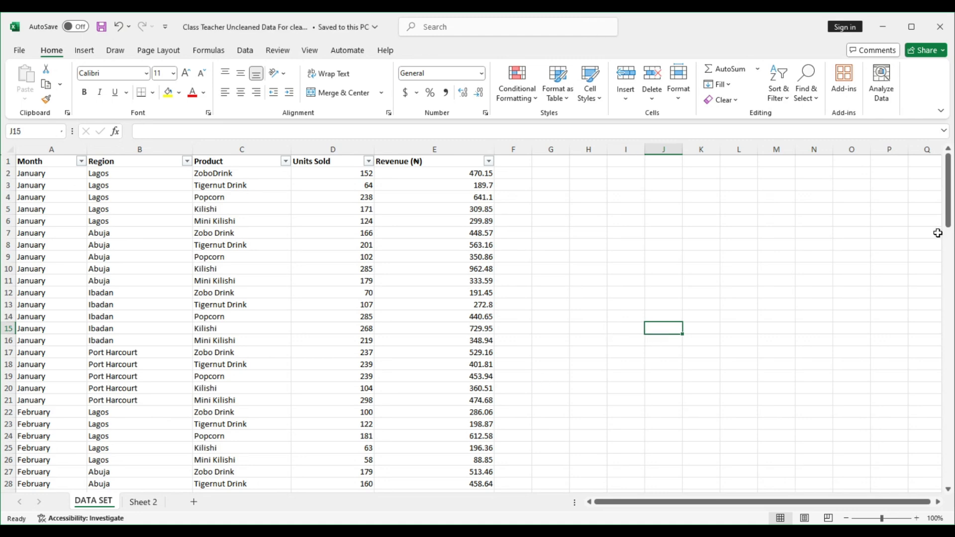
{"action": "left_click_drag", "start_coordinate": [949, 219], "coordinate": [947, 199]}
{"action": "left_click", "coordinate": [286, 161]}
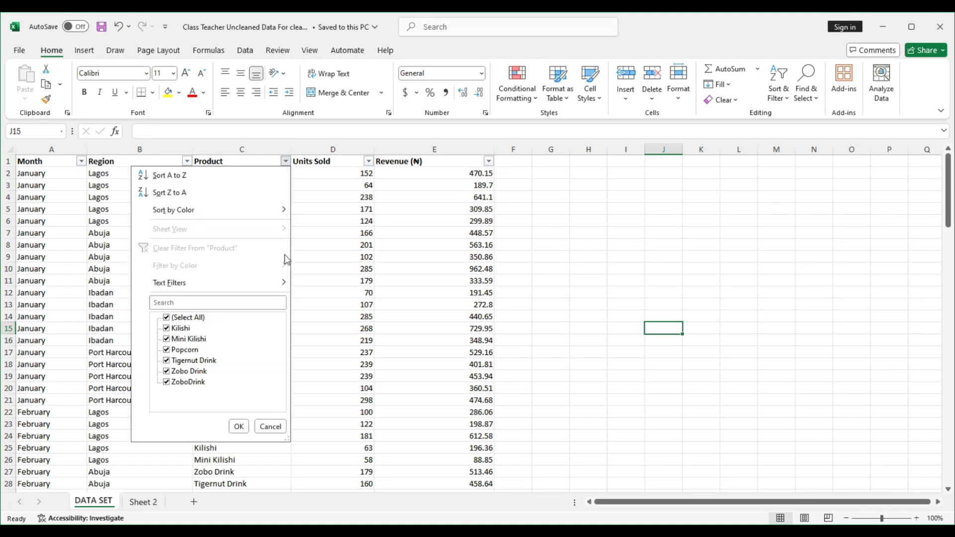
{"action": "left_click", "coordinate": [187, 167]}
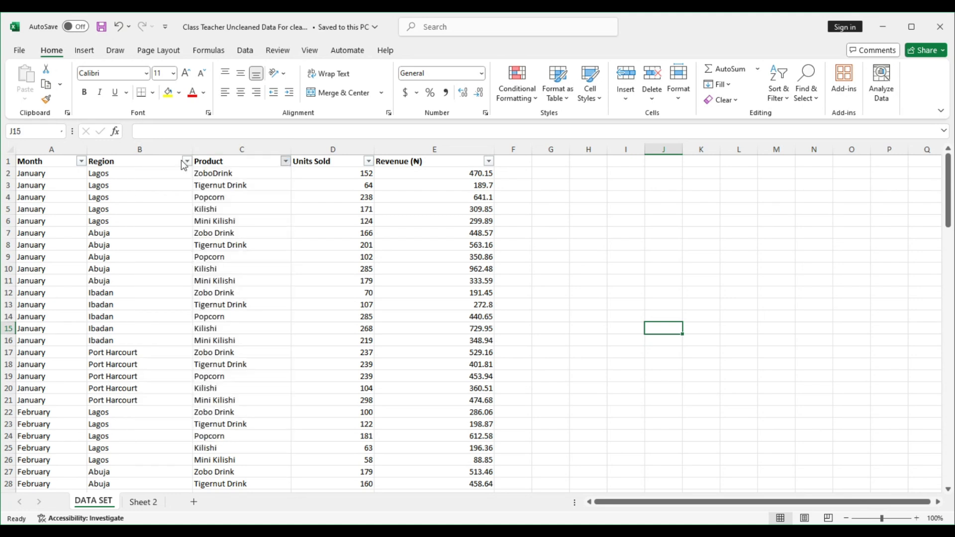
{"action": "left_click", "coordinate": [187, 162]}
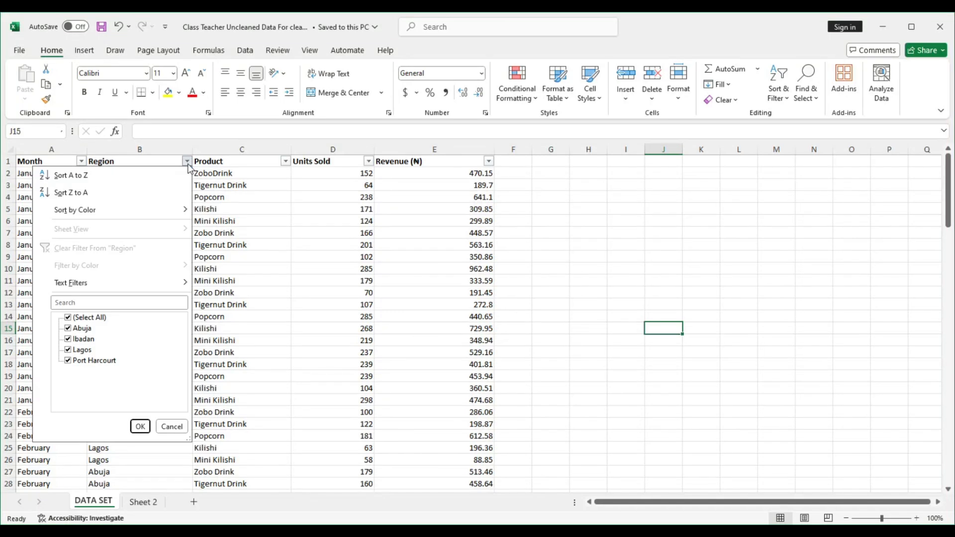
{"action": "left_click", "coordinate": [288, 163]}
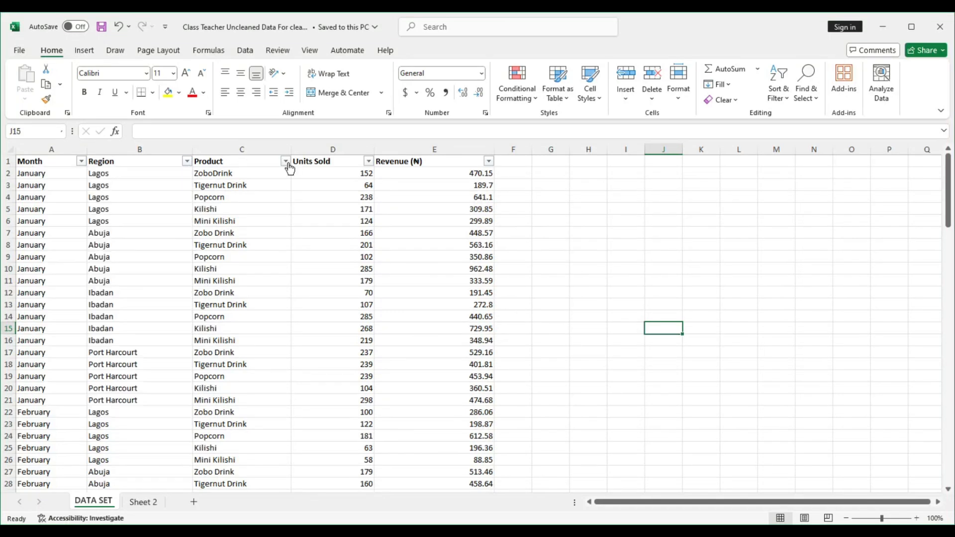
Filter the Product column by Zobo Drink, and switch the filter to only the unspaced ZoboDrink entry
{"action": "left_click", "coordinate": [287, 162]}
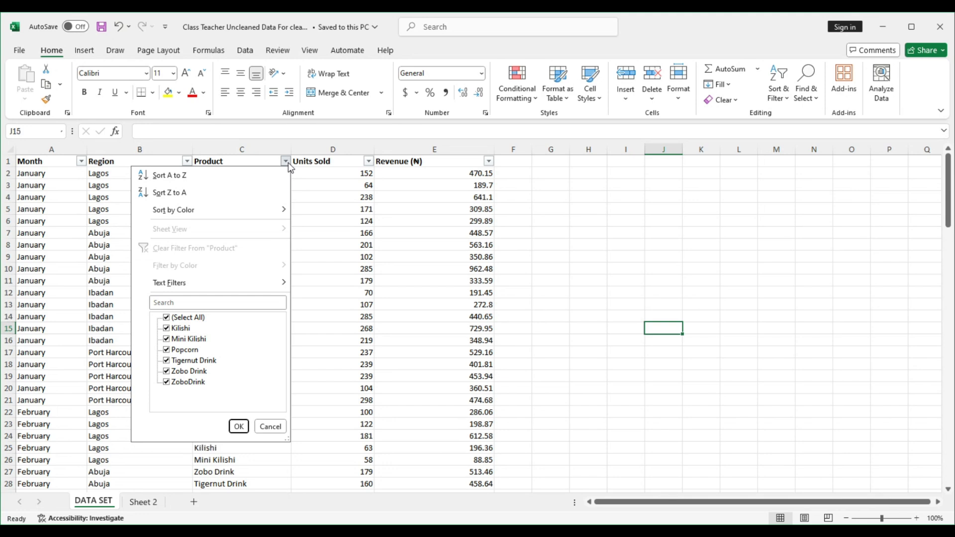
{"action": "left_click", "coordinate": [167, 318]}
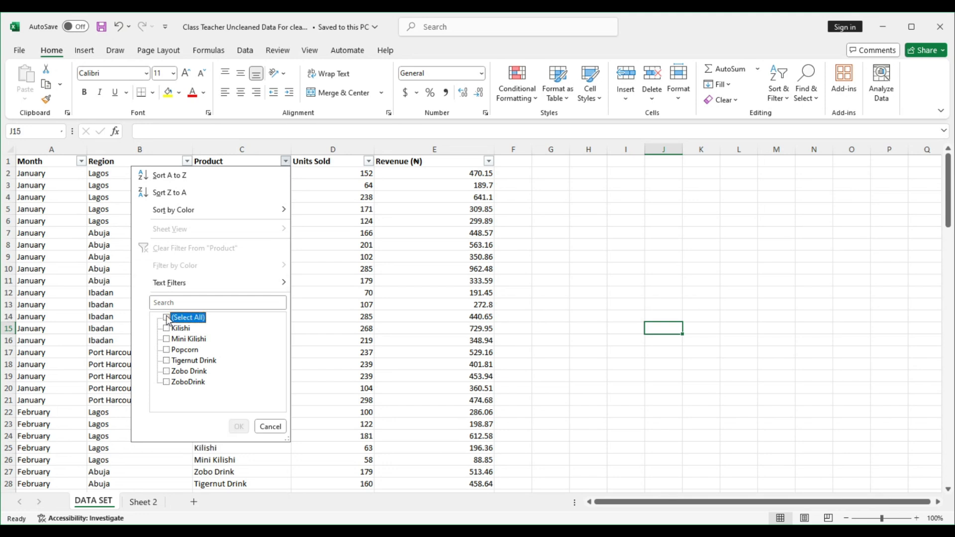
{"action": "left_click", "coordinate": [174, 374]}
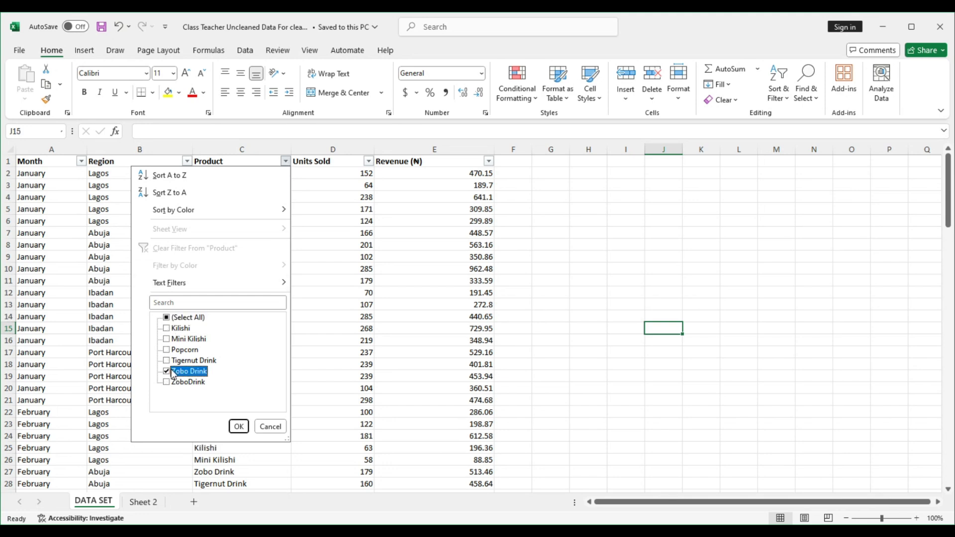
{"action": "left_click", "coordinate": [239, 427]}
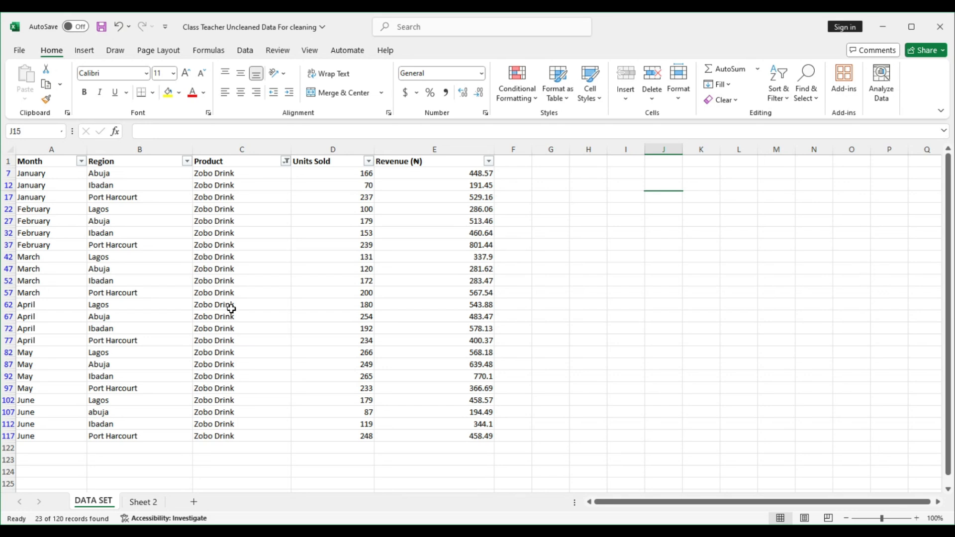
{"action": "left_click", "coordinate": [286, 161]}
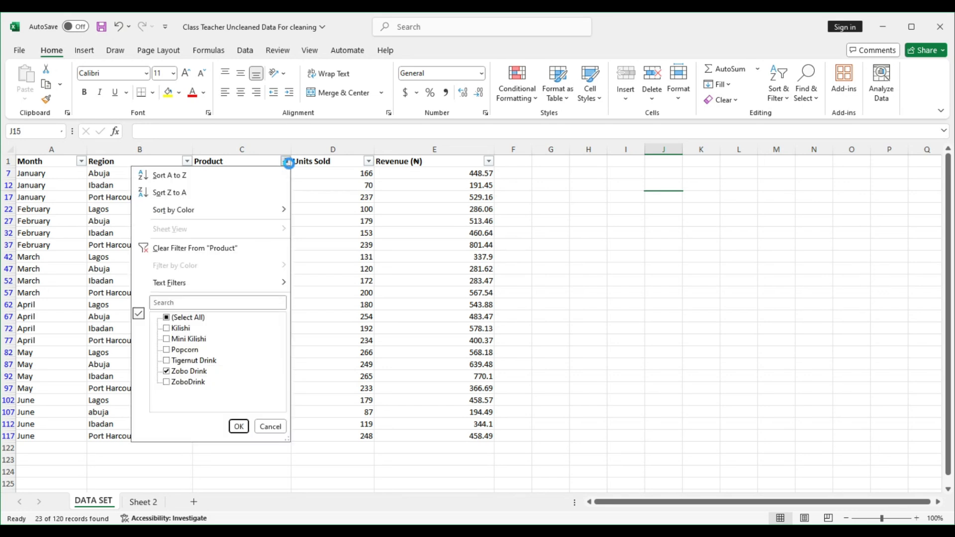
{"action": "left_click", "coordinate": [178, 382]}
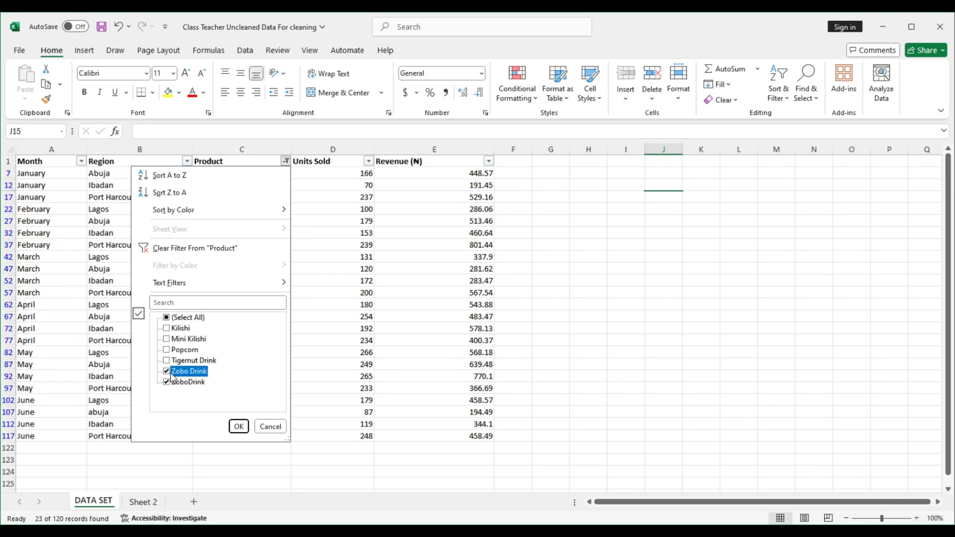
{"action": "left_click", "coordinate": [238, 427]}
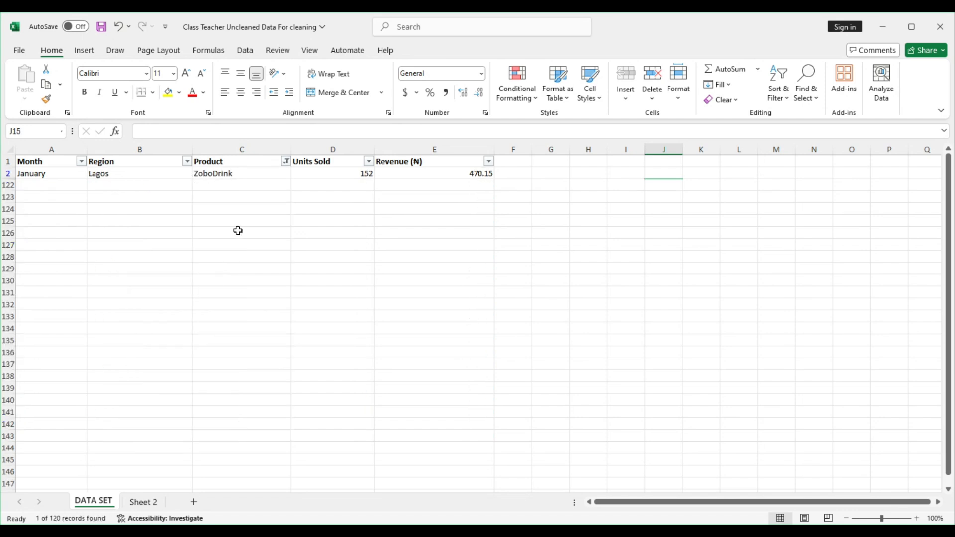
Correct the product name in C2 to Zobo Drink by adding the missing space
{"action": "left_click", "coordinate": [252, 174]}
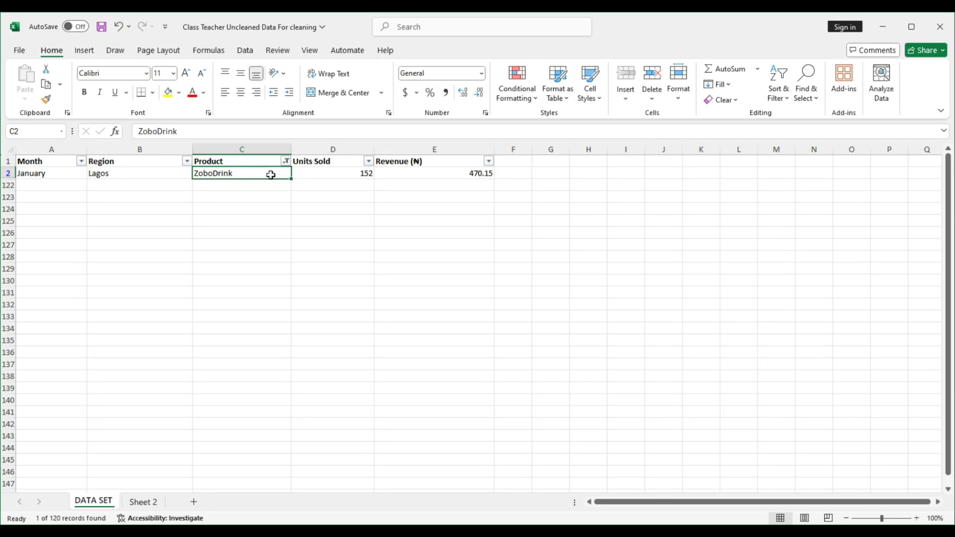
{"action": "left_click", "coordinate": [157, 132]}
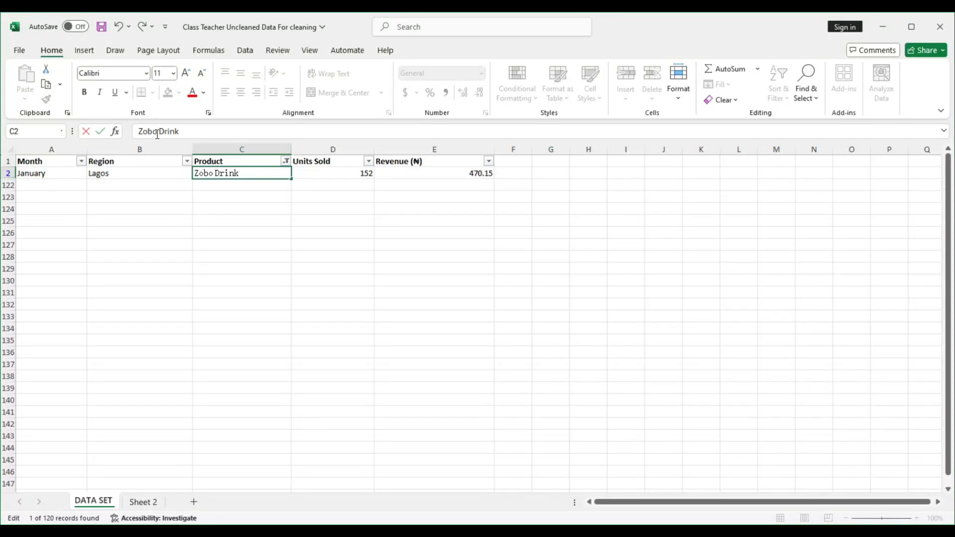
{"action": "key", "text": "Return"}
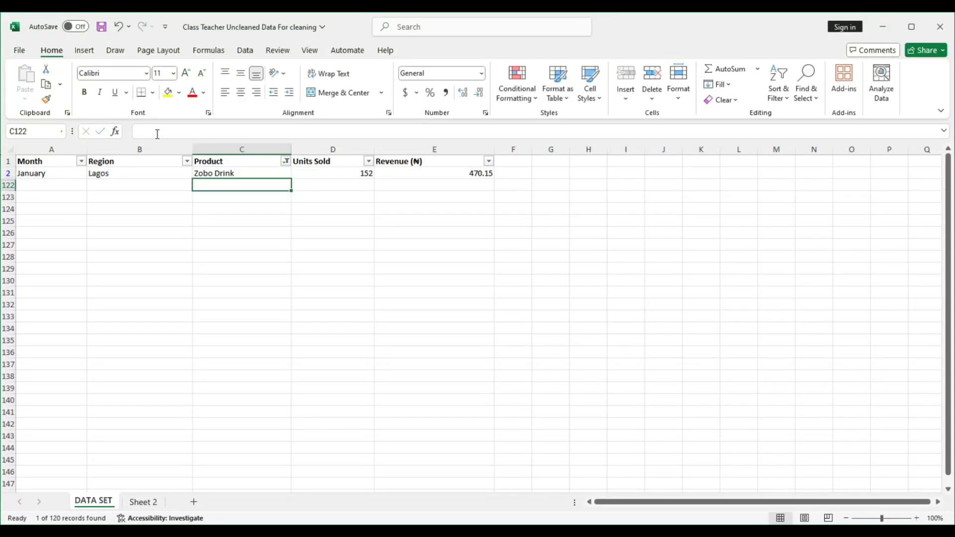
Show all products again in the Product column and save the workbook
{"action": "left_click", "coordinate": [286, 162]}
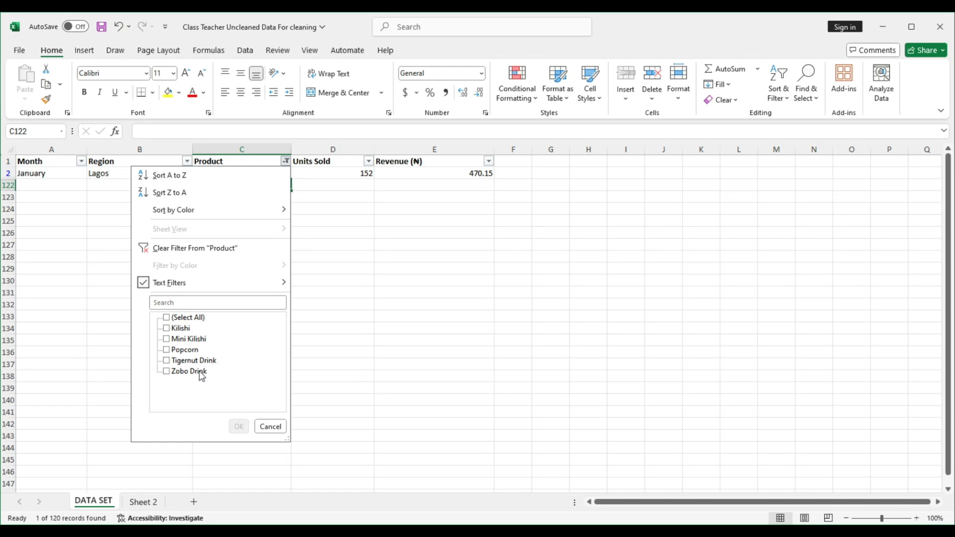
{"action": "left_click", "coordinate": [174, 319]}
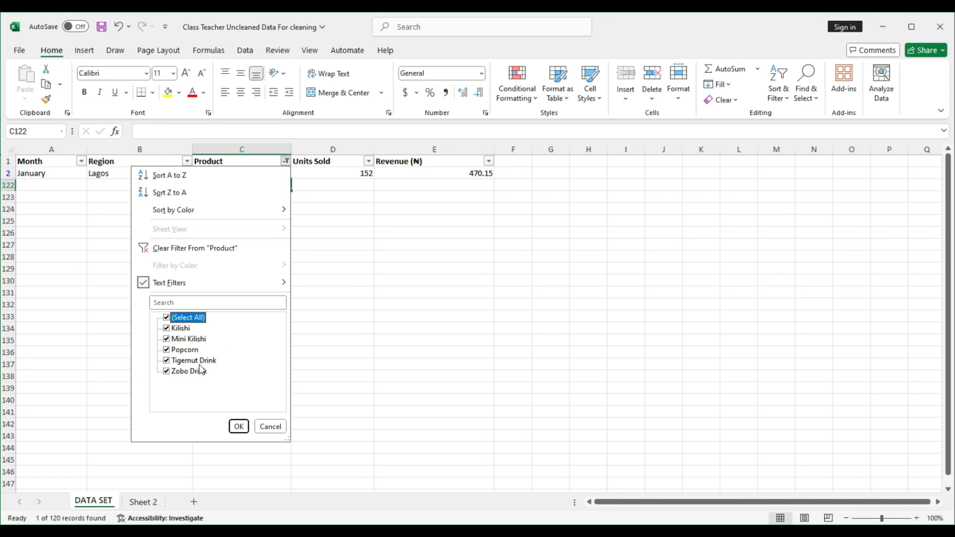
{"action": "left_click", "coordinate": [239, 427]}
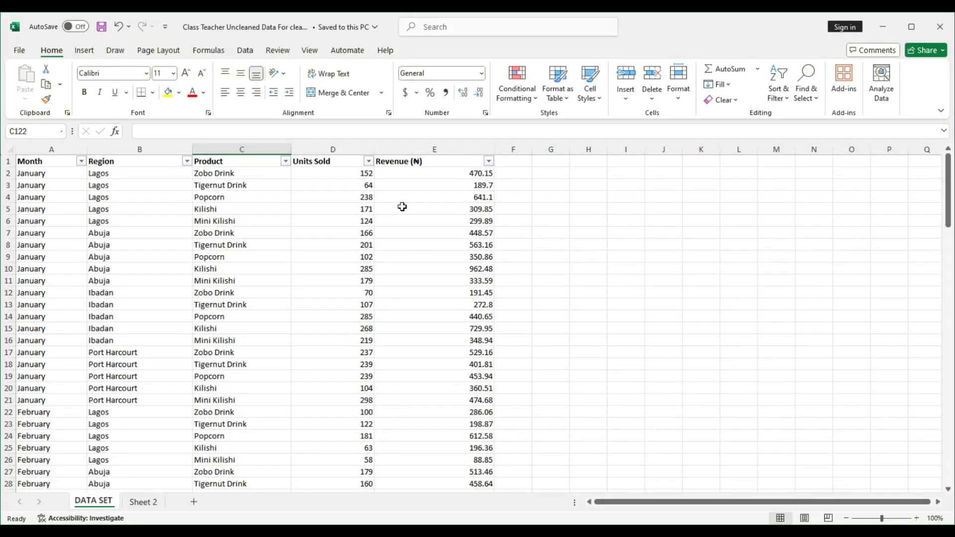
Review the filter values of the Units Sold and Revenue columns for irregular entries
{"action": "left_click", "coordinate": [368, 161]}
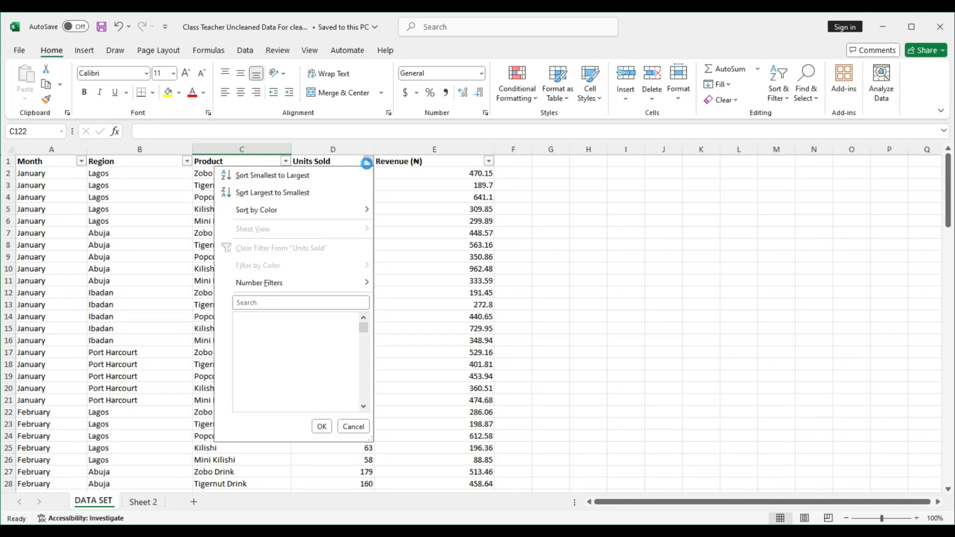
{"action": "left_click_drag", "start_coordinate": [363, 326], "coordinate": [362, 417]}
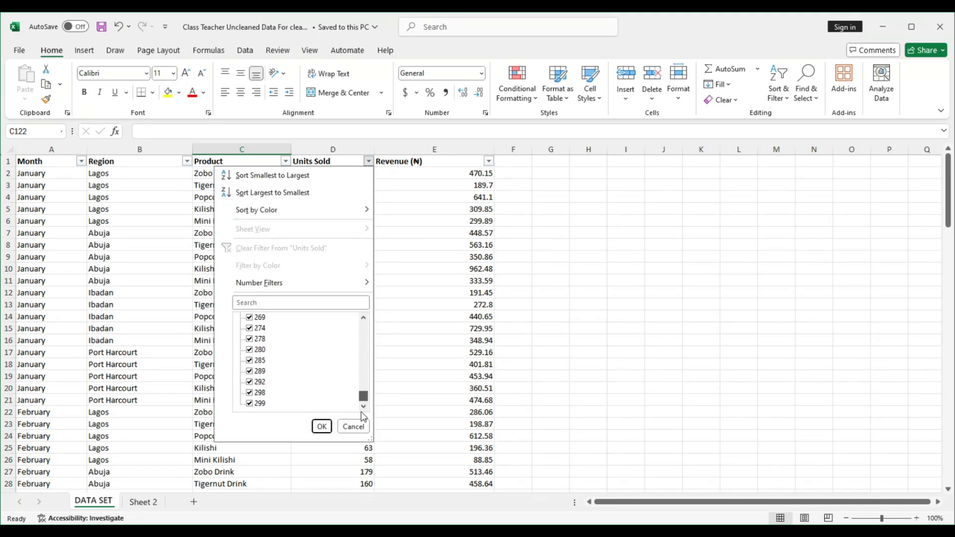
{"action": "left_click", "coordinate": [609, 323]}
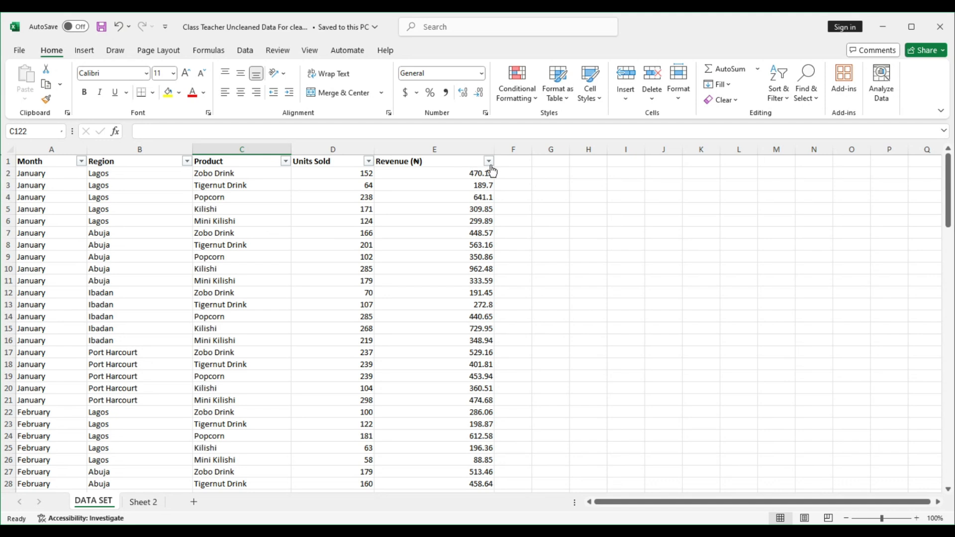
{"action": "left_click", "coordinate": [489, 162]}
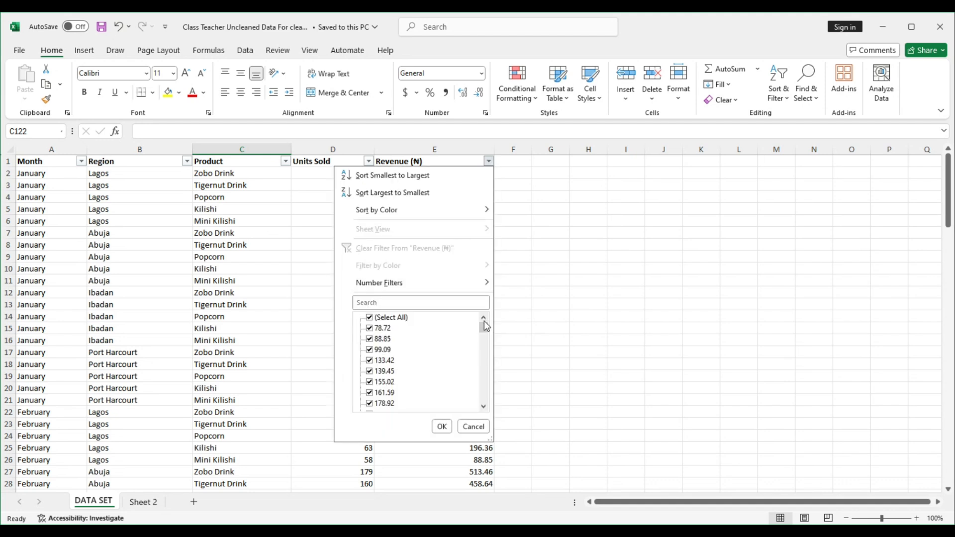
{"action": "left_click_drag", "start_coordinate": [486, 326], "coordinate": [487, 342]}
{"action": "left_click_drag", "start_coordinate": [486, 344], "coordinate": [489, 399]}
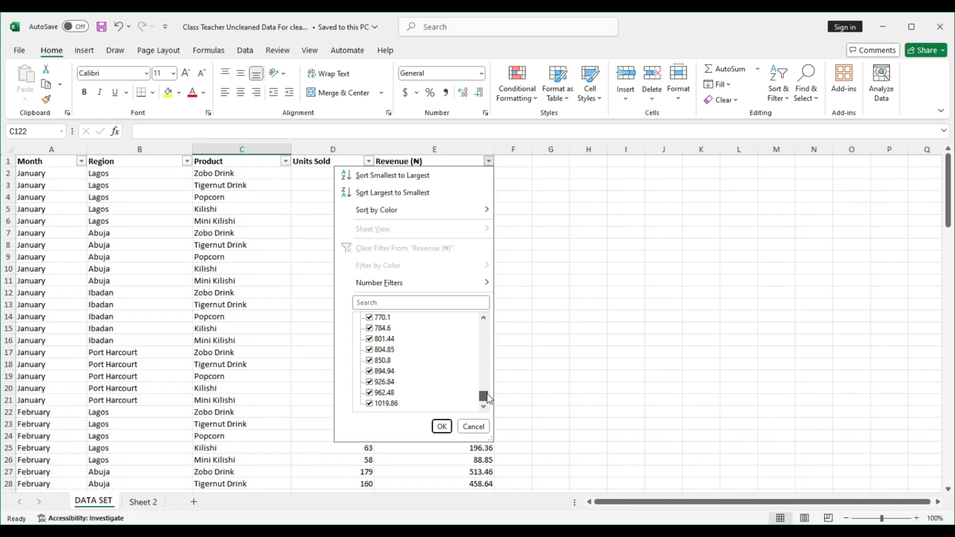
{"action": "left_click", "coordinate": [548, 382]}
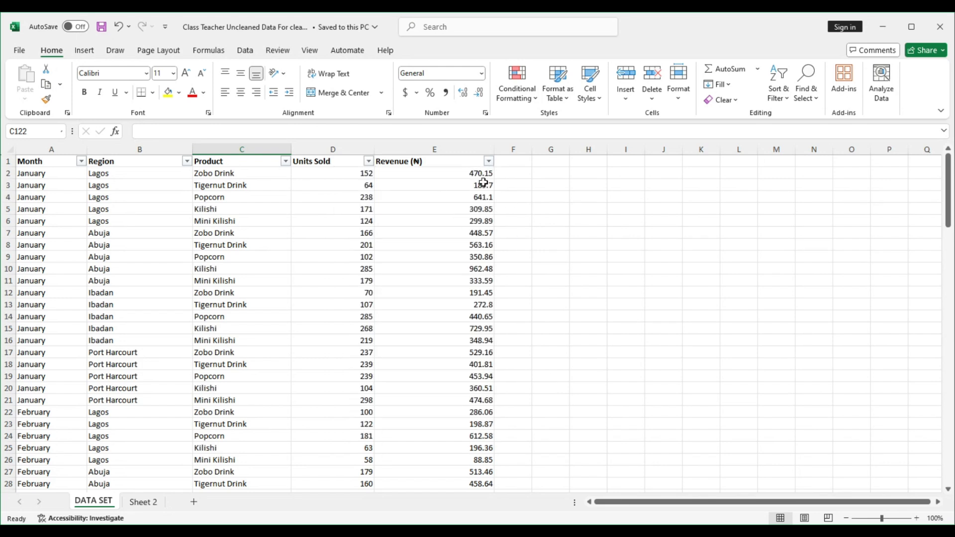
{"action": "mouse_move", "coordinate": [949, 208]}
{"action": "left_mouse_down"}
{"action": "mouse_move", "coordinate": [948, 255]}
{"action": "mouse_move", "coordinate": [948, 208]}
{"action": "left_mouse_up"}
{"action": "left_click", "coordinate": [485, 199]}
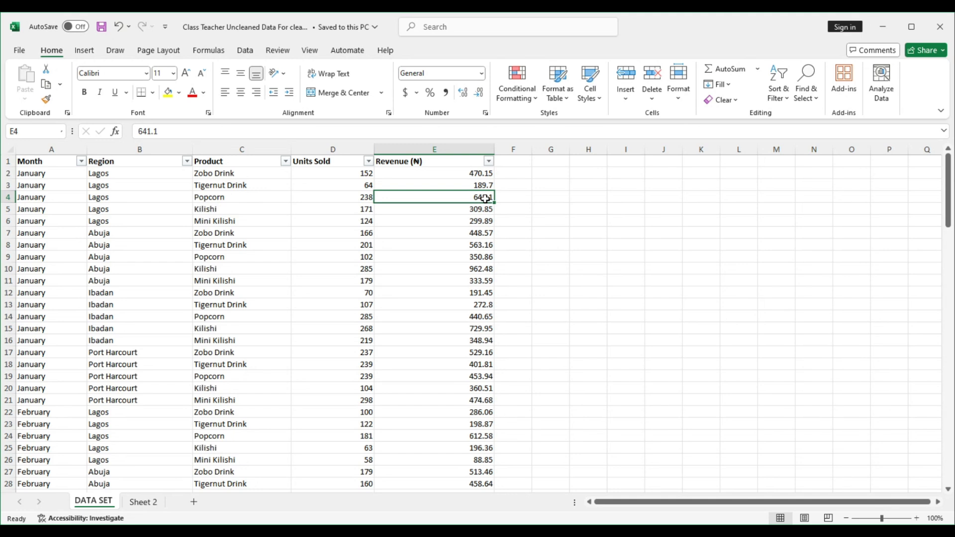
{"action": "left_click", "coordinate": [540, 232]}
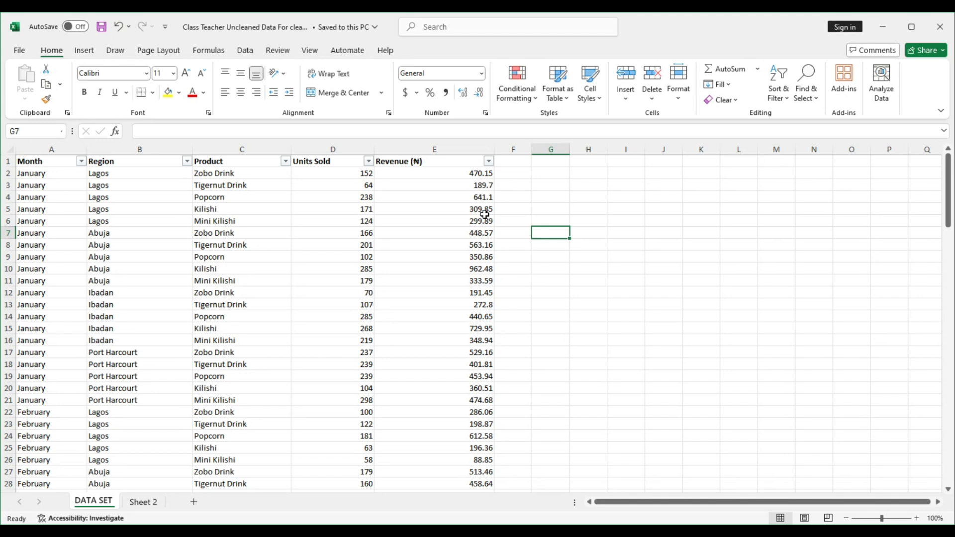
Format the Revenue values in E2:E121 to show two decimal places
{"action": "left_click", "coordinate": [459, 161]}
{"action": "left_click", "coordinate": [454, 174]}
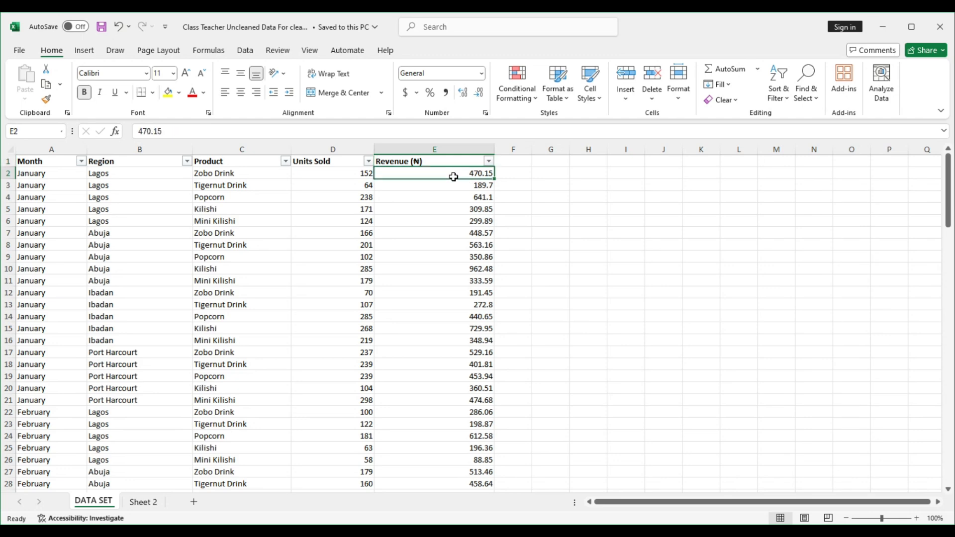
{"action": "key", "text": "ctrl+shift+Down"}
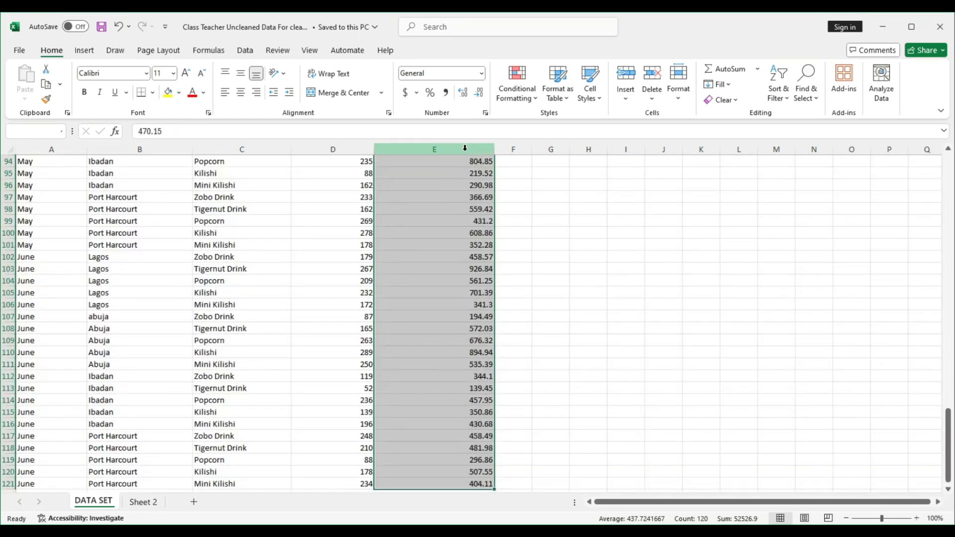
{"action": "left_click", "coordinate": [478, 93]}
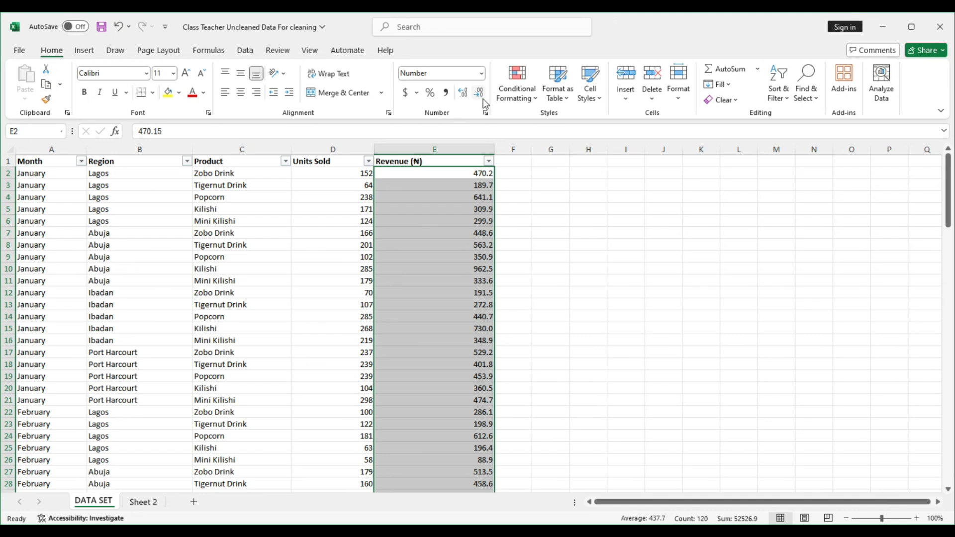
{"action": "left_click", "coordinate": [467, 96]}
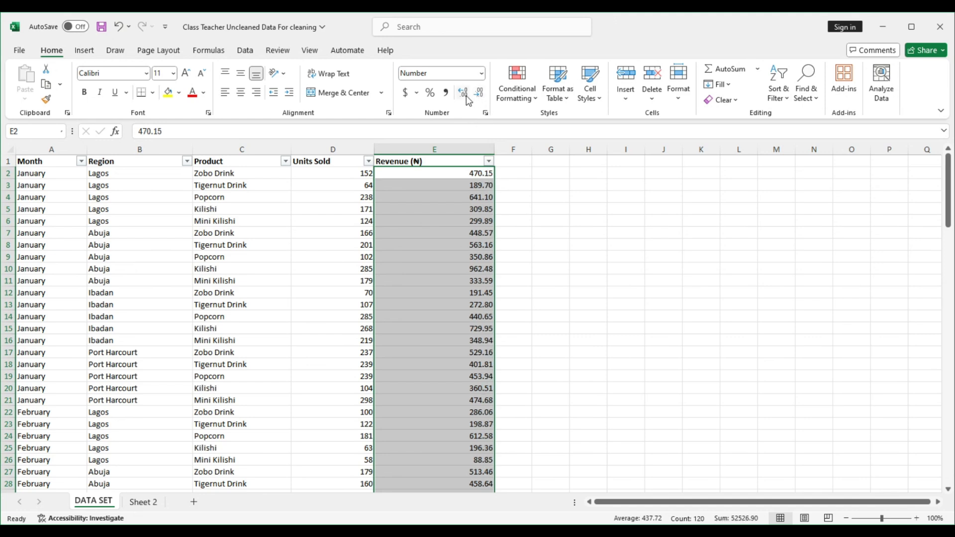
Try the Revenue values with zero to four decimal places, and return them to two
{"action": "left_click", "coordinate": [467, 95]}
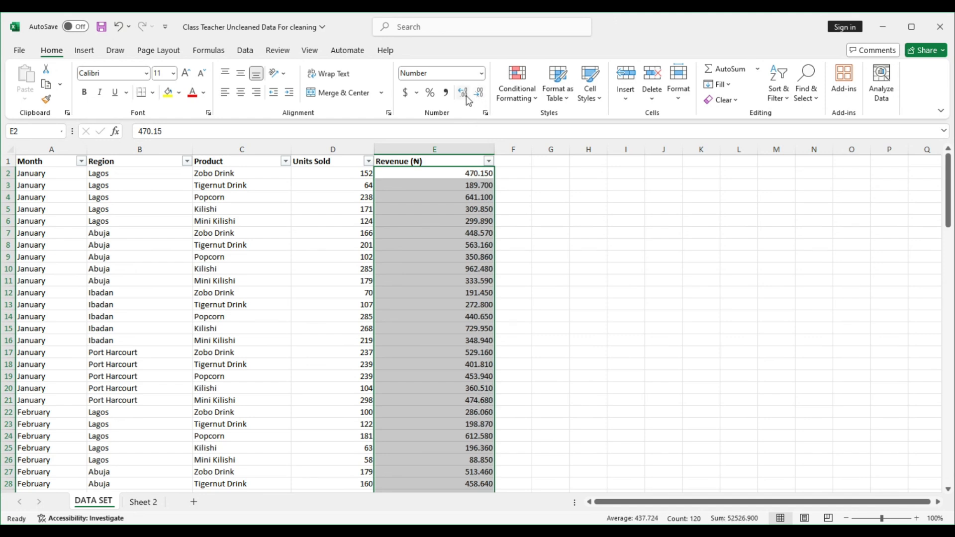
{"action": "left_click", "coordinate": [479, 98]}
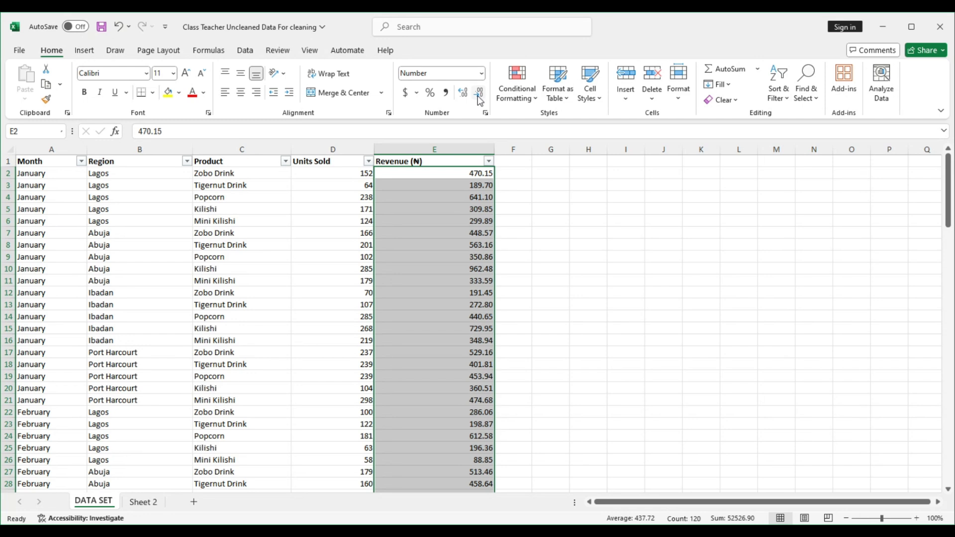
{"action": "left_click", "coordinate": [480, 100]}
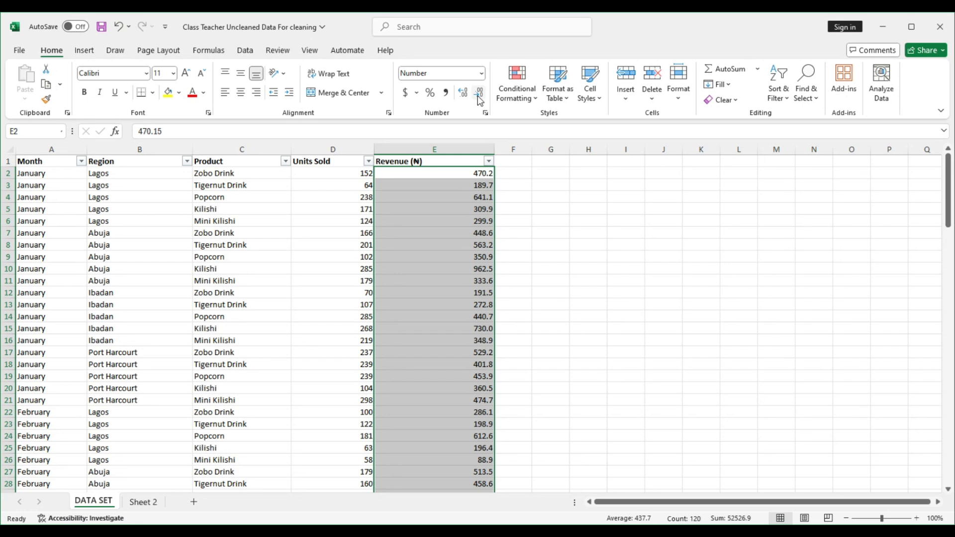
{"action": "left_click", "coordinate": [480, 101]}
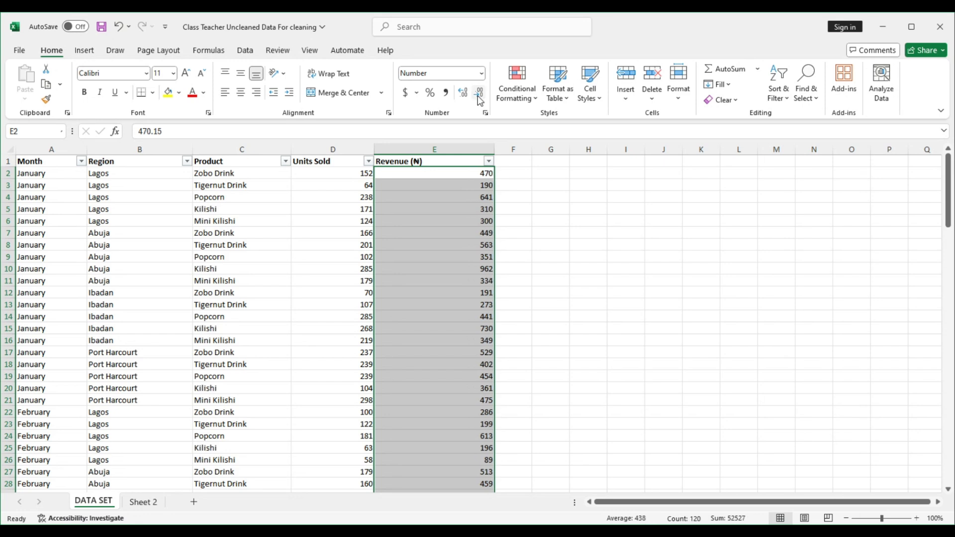
{"action": "left_click", "coordinate": [462, 97]}
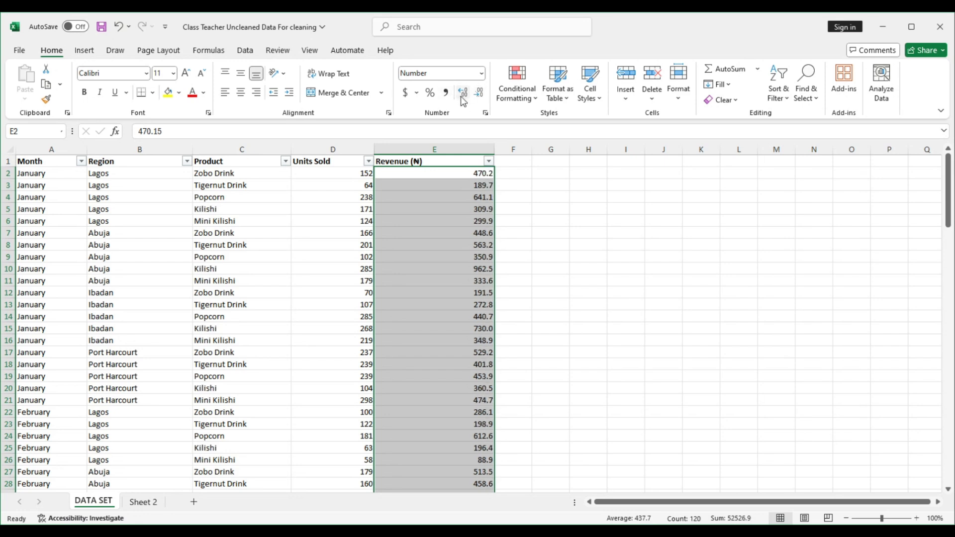
{"action": "left_click", "coordinate": [461, 97]}
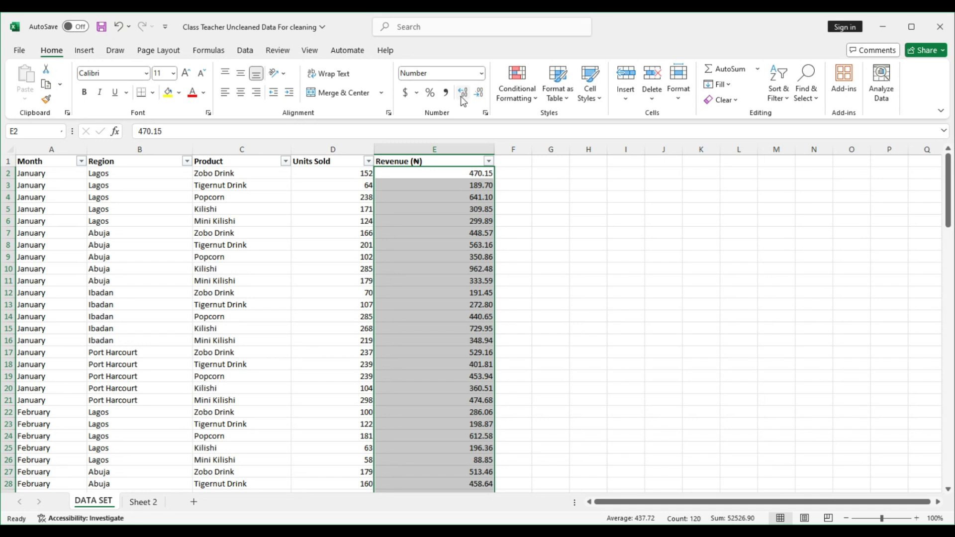
{"action": "left_click", "coordinate": [461, 96]}
{"action": "left_click", "coordinate": [460, 96]}
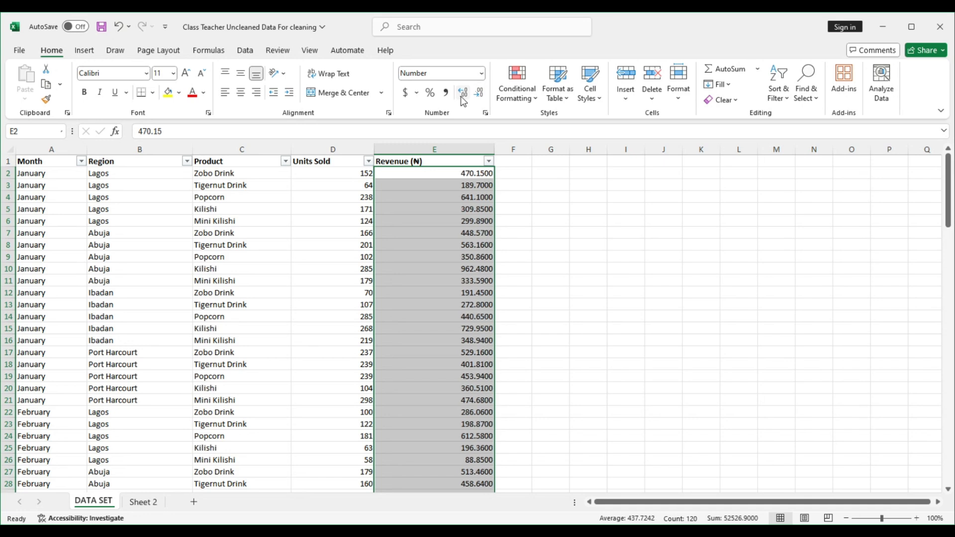
{"action": "left_click", "coordinate": [483, 97]}
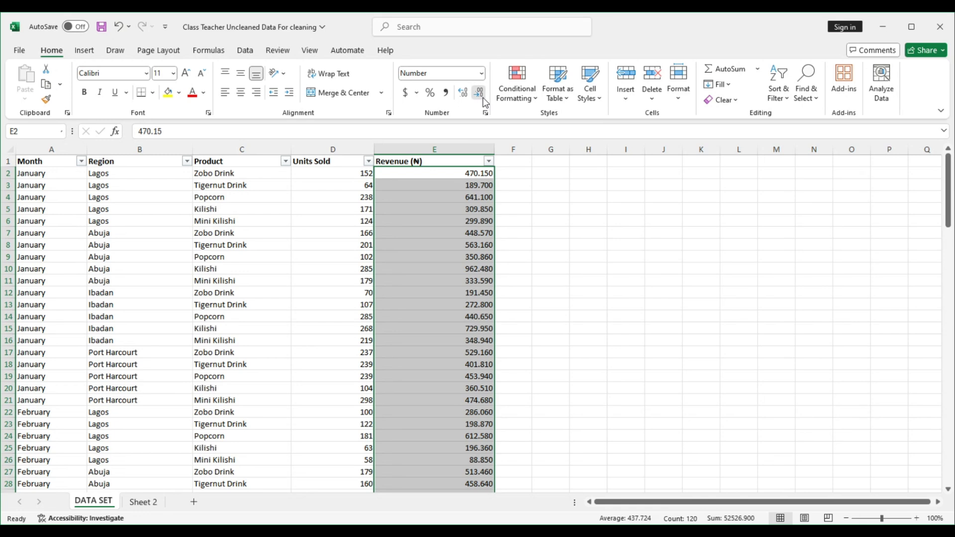
{"action": "left_click", "coordinate": [483, 98]}
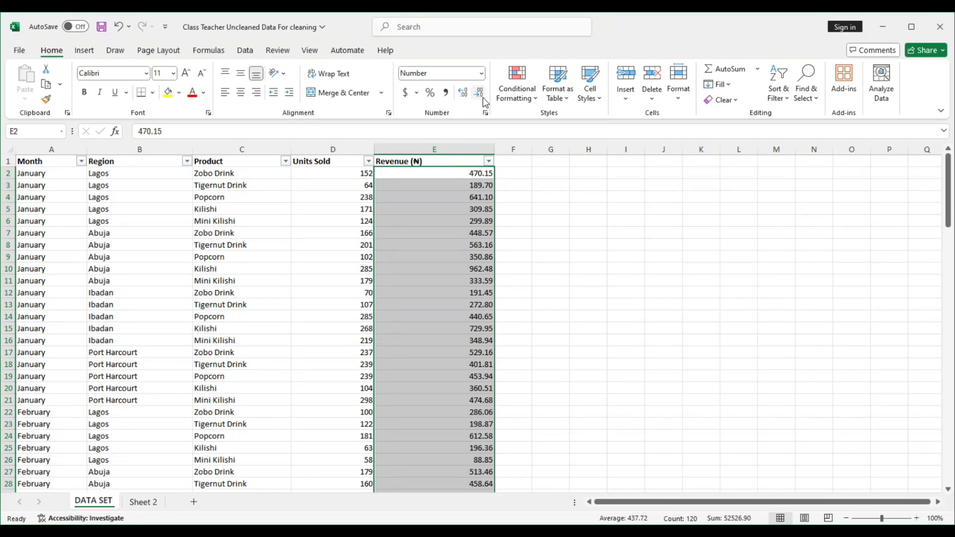
Deselect the Revenue values and save the workbook
{"action": "left_click", "coordinate": [547, 207]}
{"action": "key", "text": "ctrl+s"}
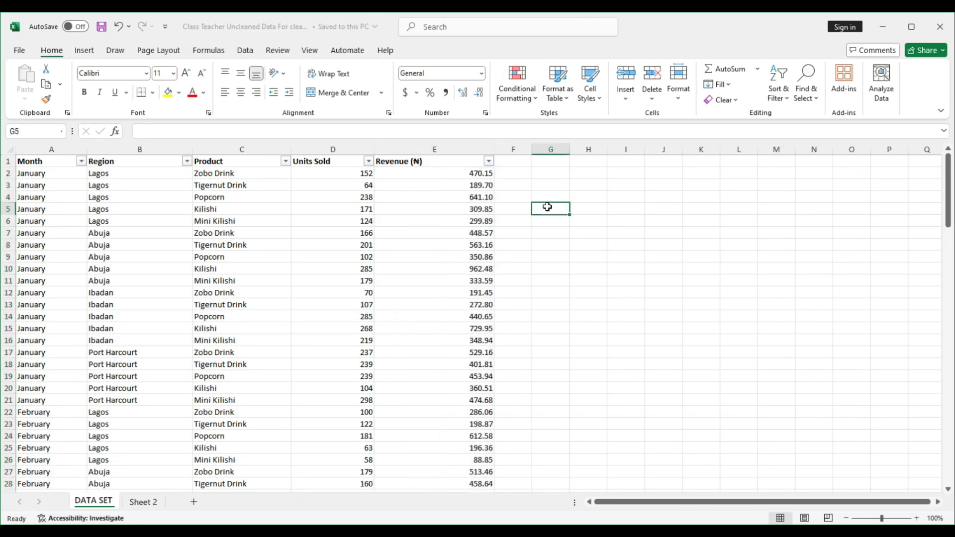
{"action": "mouse_move", "coordinate": [947, 228]}
{"action": "left_mouse_down"}
{"action": "mouse_move", "coordinate": [946, 484]}
{"action": "mouse_move", "coordinate": [950, 220]}
{"action": "left_mouse_up"}
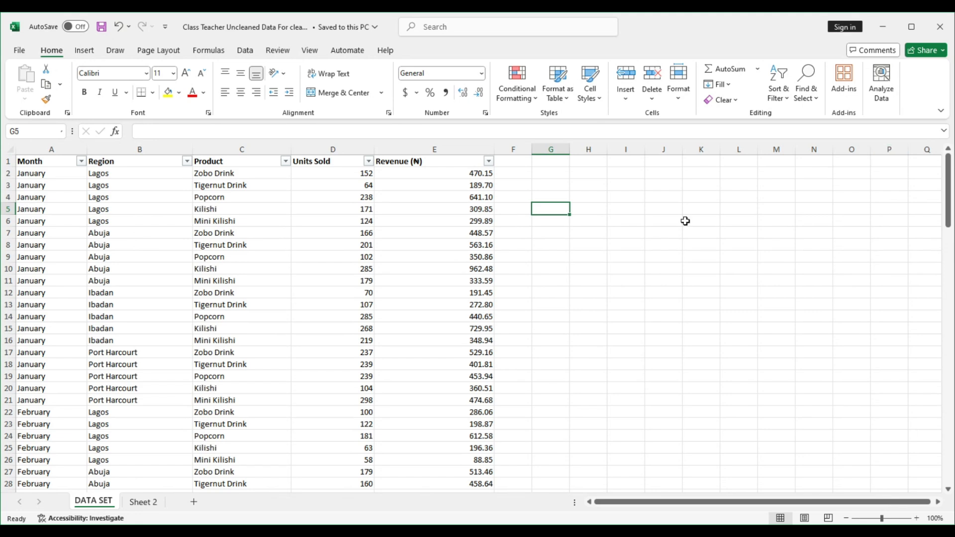
Try centering the header cells A1:E1, and set them back to left alignment
{"action": "left_click", "coordinate": [30, 163]}
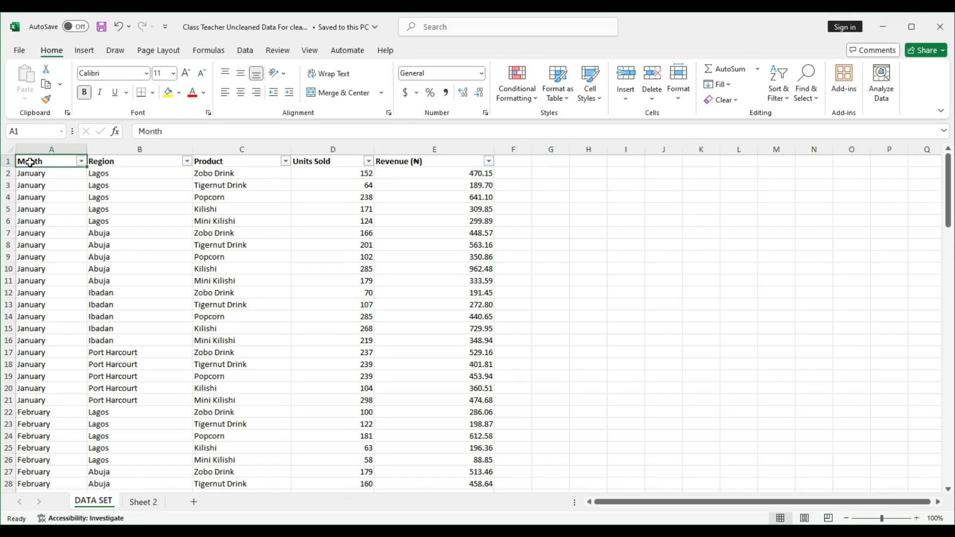
{"action": "key", "text": "shift+Right"}
{"action": "key", "text": "shift+Right"}
{"action": "key", "text": "shift+Right"}
{"action": "key", "text": "shift+Right"}
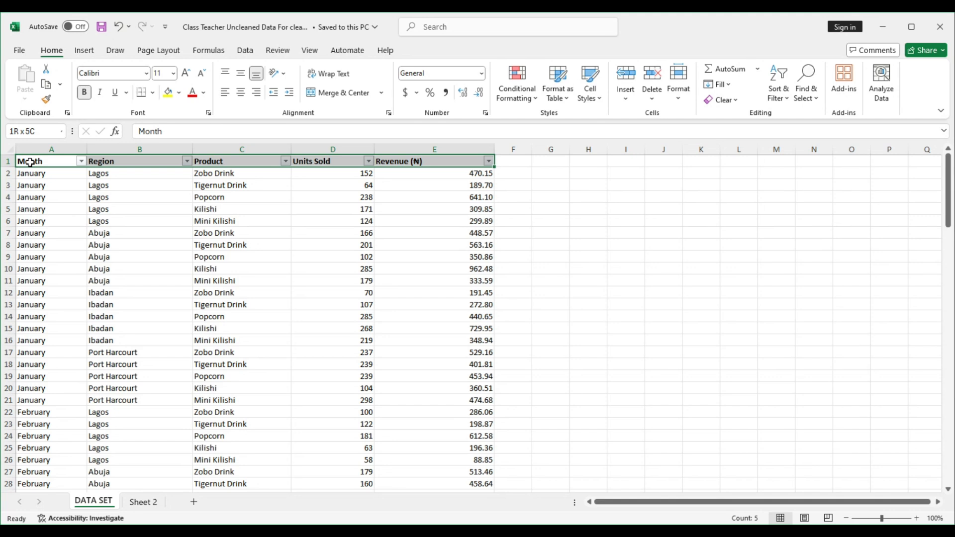
{"action": "left_click", "coordinate": [242, 93]}
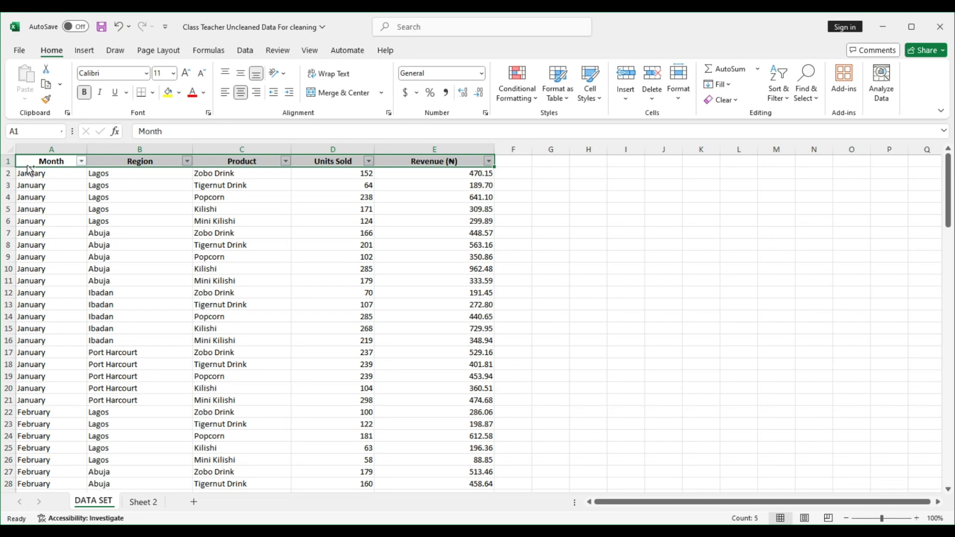
{"action": "key", "text": "ctrl+q"}
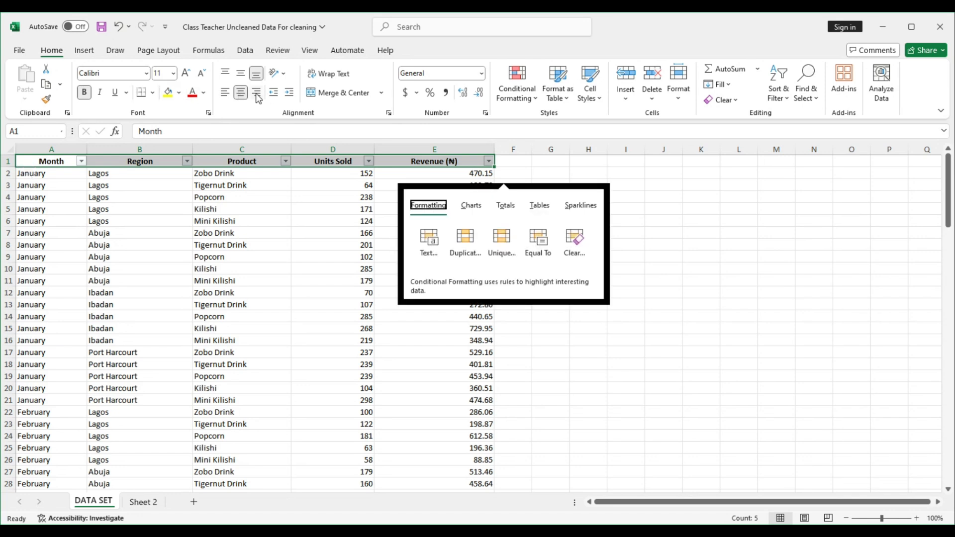
{"action": "left_click", "coordinate": [227, 94]}
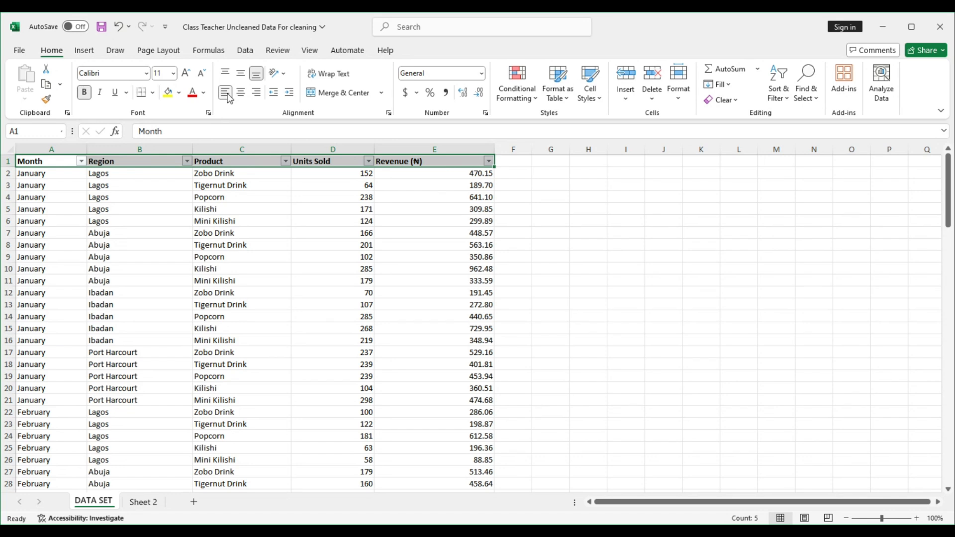
{"action": "left_click", "coordinate": [530, 202]}
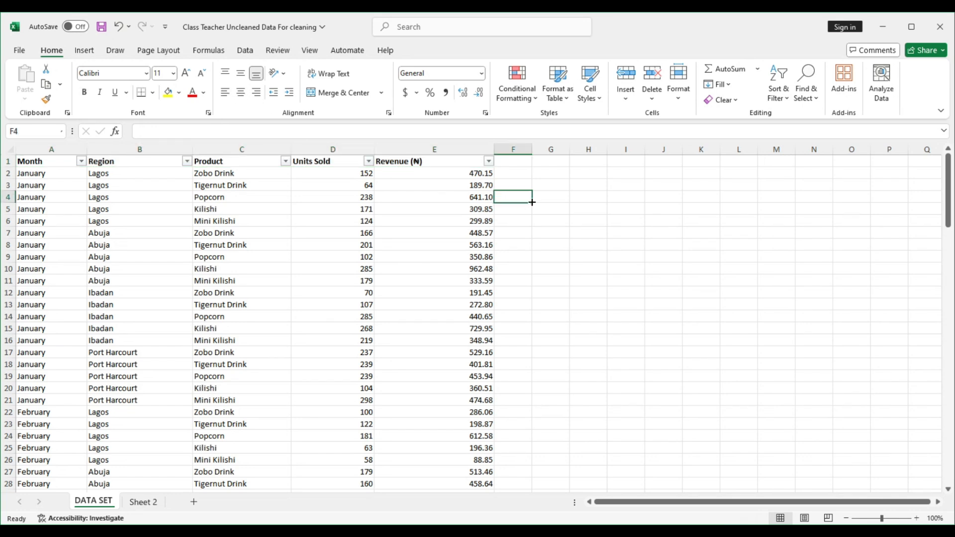
{"action": "left_click", "coordinate": [51, 166]}
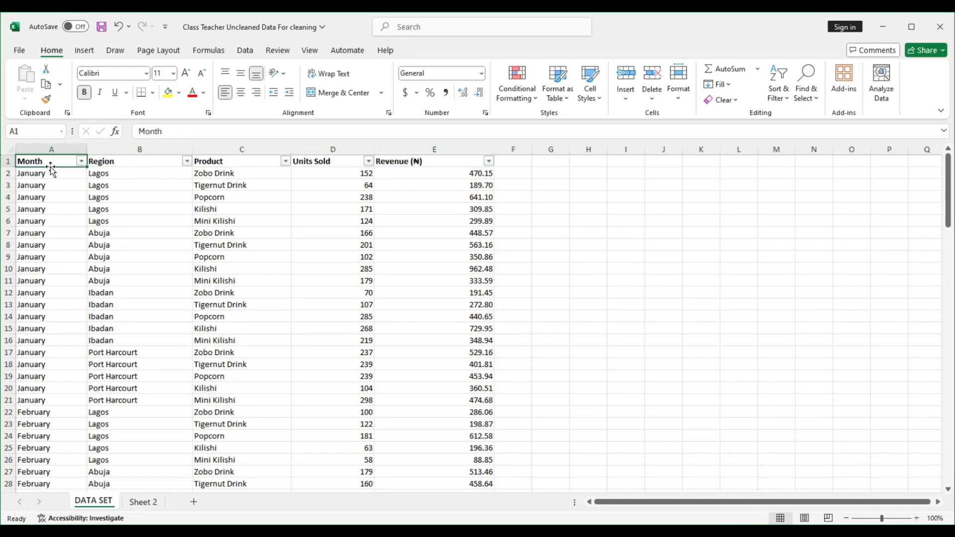
{"action": "key", "text": "ctrl+shift+Right"}
{"action": "key", "text": "ctrl+shift+Down"}
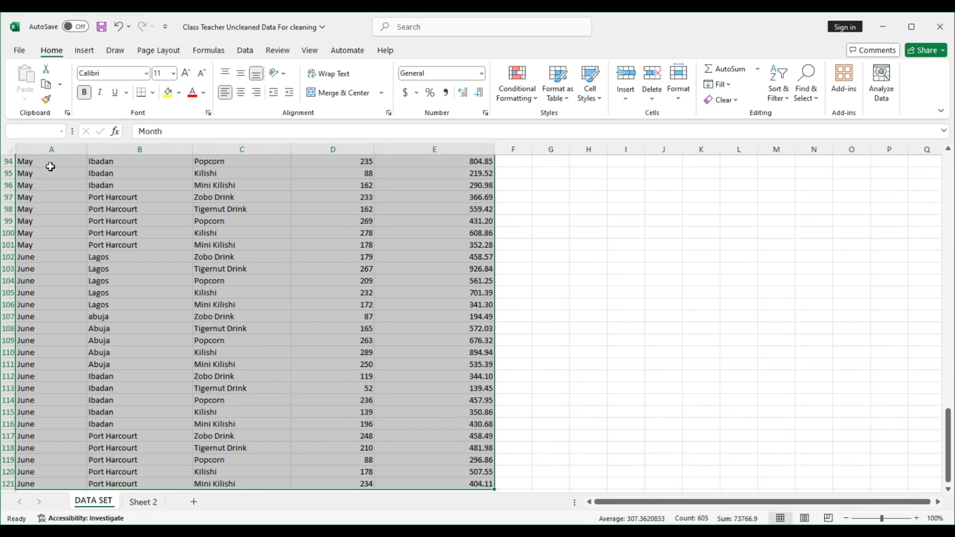
{"action": "left_click", "coordinate": [596, 234]}
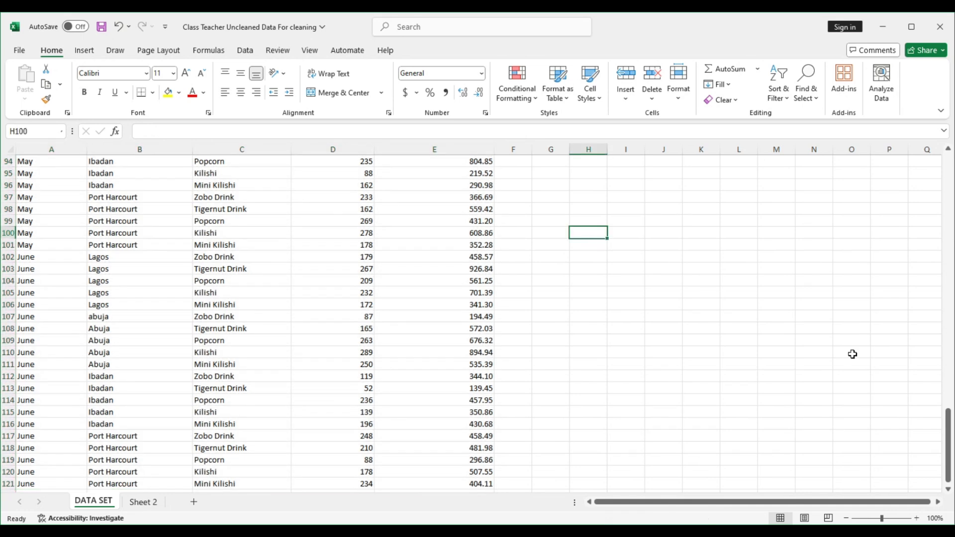
{"action": "left_click_drag", "start_coordinate": [949, 446], "coordinate": [935, 197]}
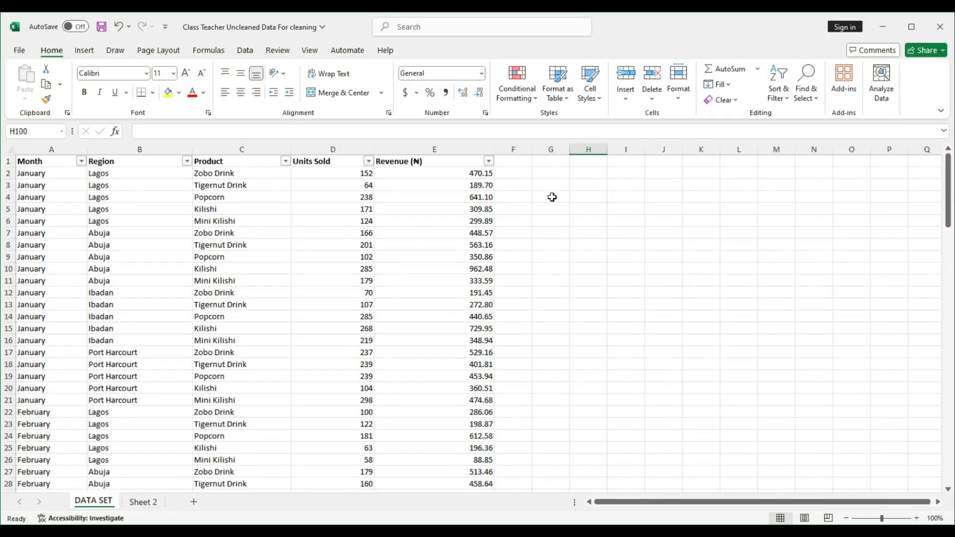
{"action": "left_click", "coordinate": [652, 277]}
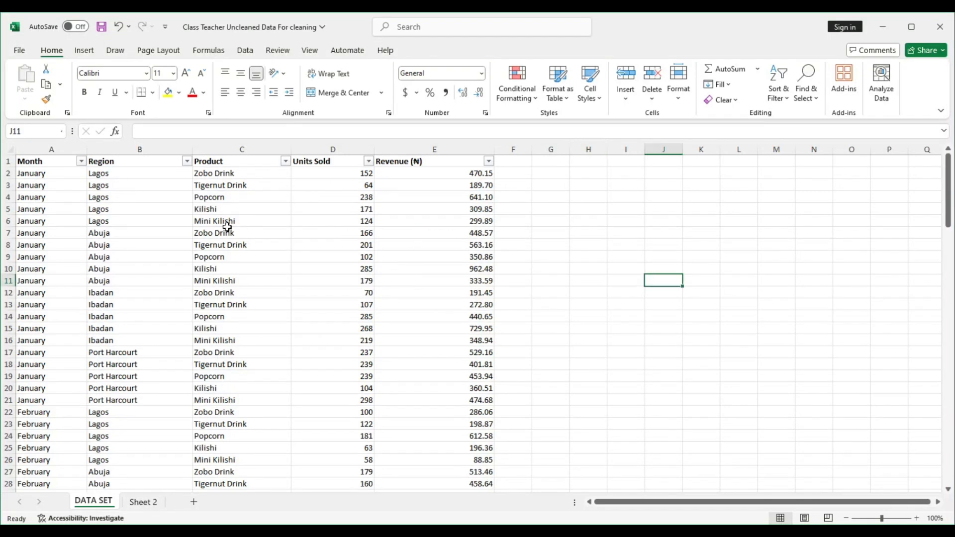
{"action": "left_click", "coordinate": [536, 257]}
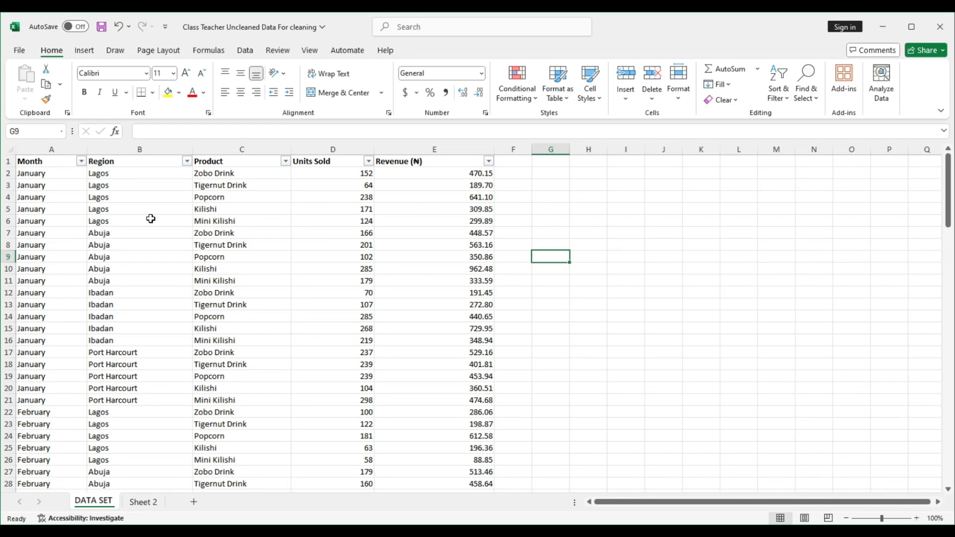
Set the font size of the whole data range A1:E121 to 12, deselect it and save the workbook
{"action": "left_click", "coordinate": [36, 161]}
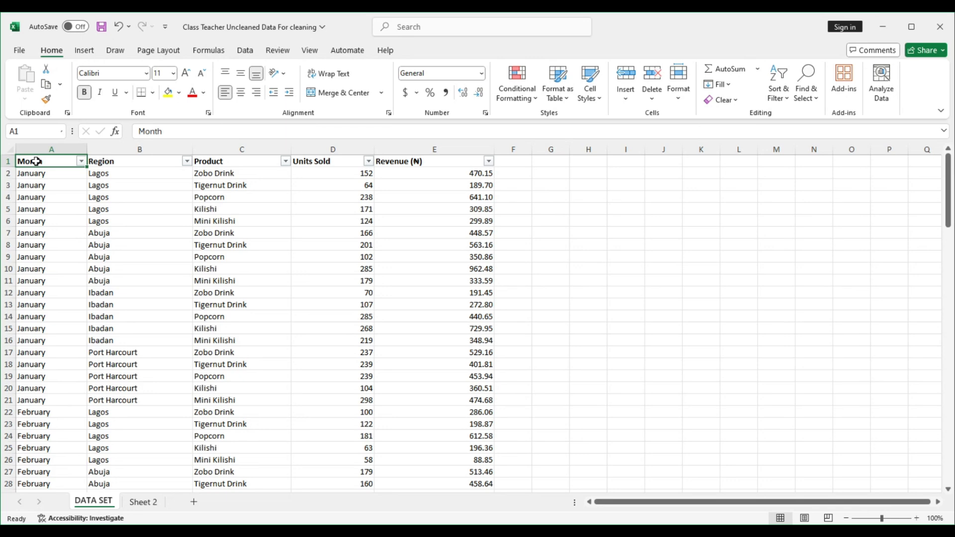
{"action": "key", "text": "ctrl+shift+Right"}
{"action": "key", "text": "ctrl+shift+Down"}
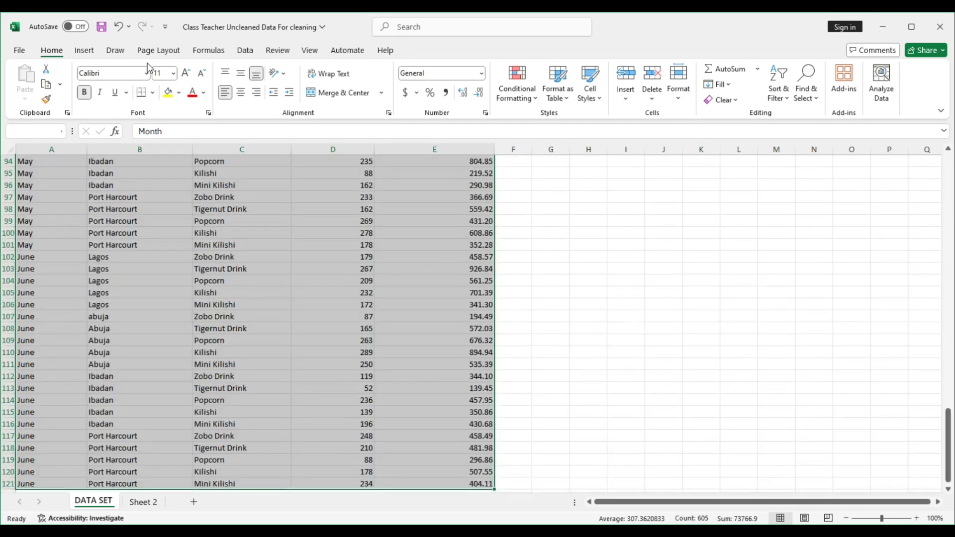
{"action": "left_click", "coordinate": [173, 73]}
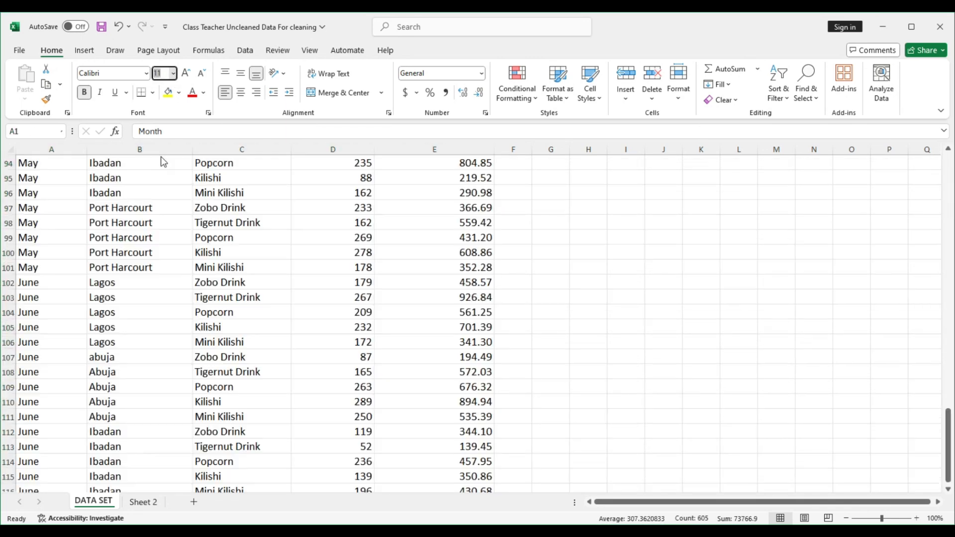
{"action": "left_click", "coordinate": [161, 145]}
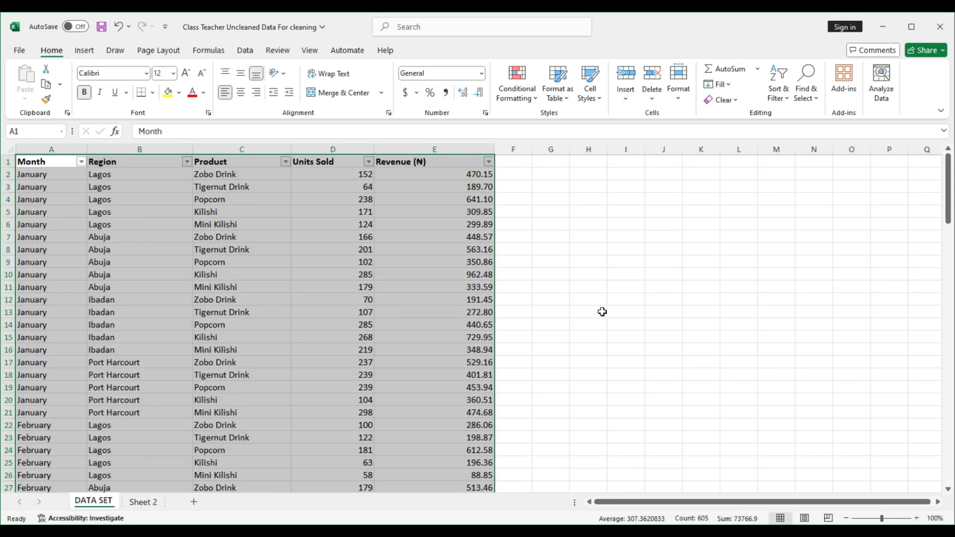
{"action": "left_click", "coordinate": [602, 311]}
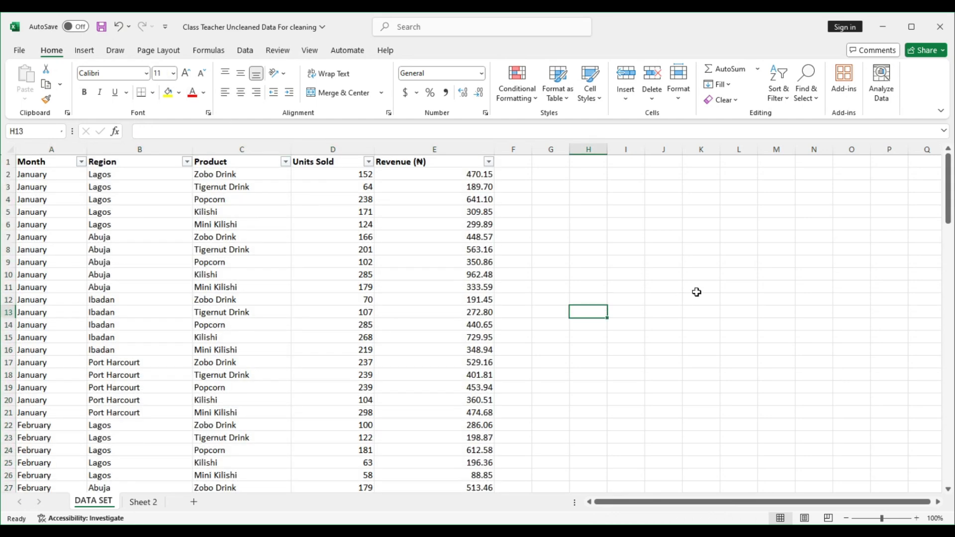
{"action": "key", "text": "ctrl+s"}
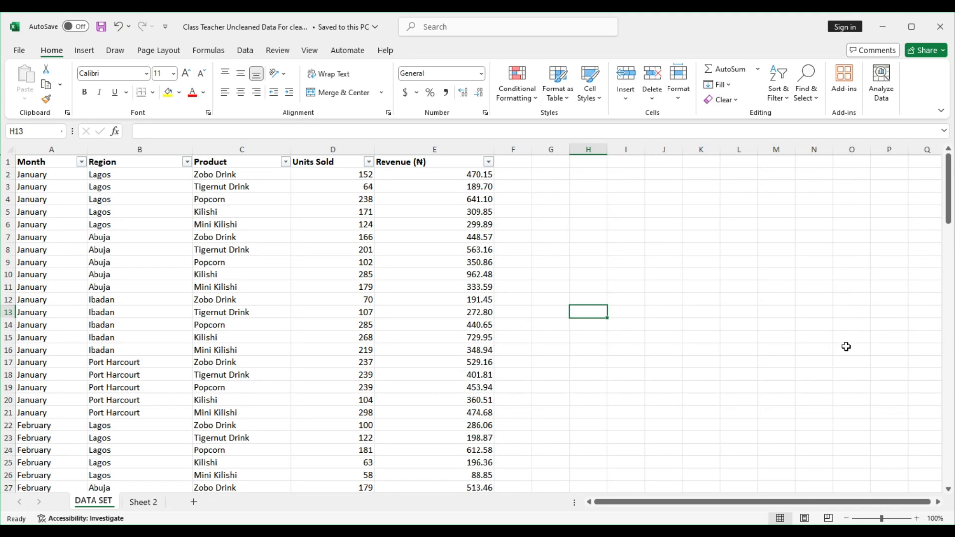
Check the month names offered in the Month column's filter list
{"action": "left_click", "coordinate": [594, 271]}
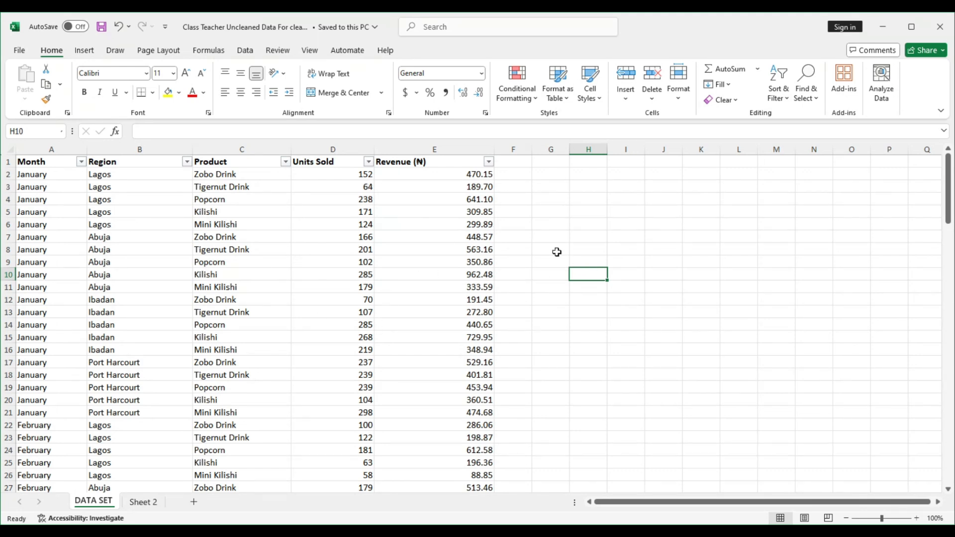
{"action": "left_click", "coordinate": [565, 215]}
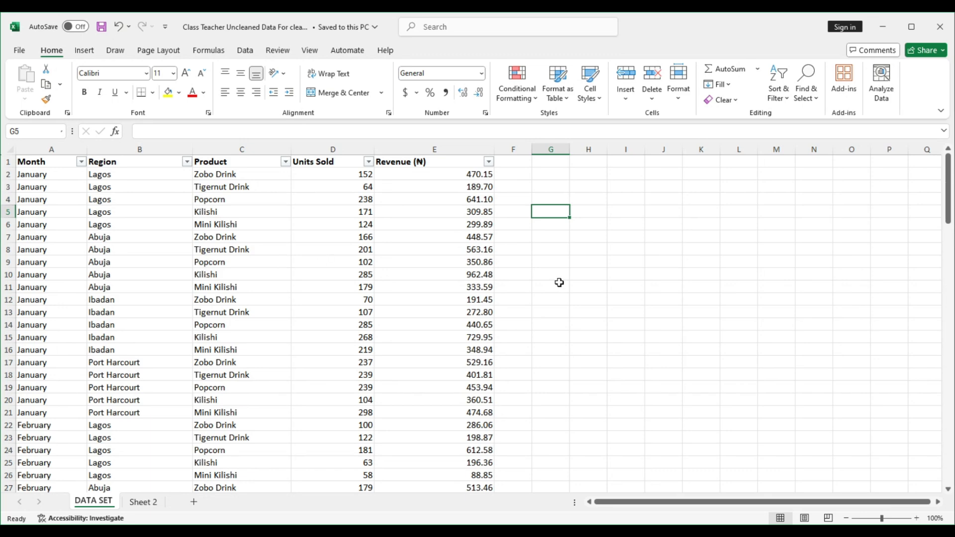
{"action": "mouse_move", "coordinate": [948, 198]}
{"action": "left_mouse_down"}
{"action": "mouse_move", "coordinate": [951, 279]}
{"action": "mouse_move", "coordinate": [951, 197]}
{"action": "left_mouse_up"}
{"action": "left_click", "coordinate": [80, 162]}
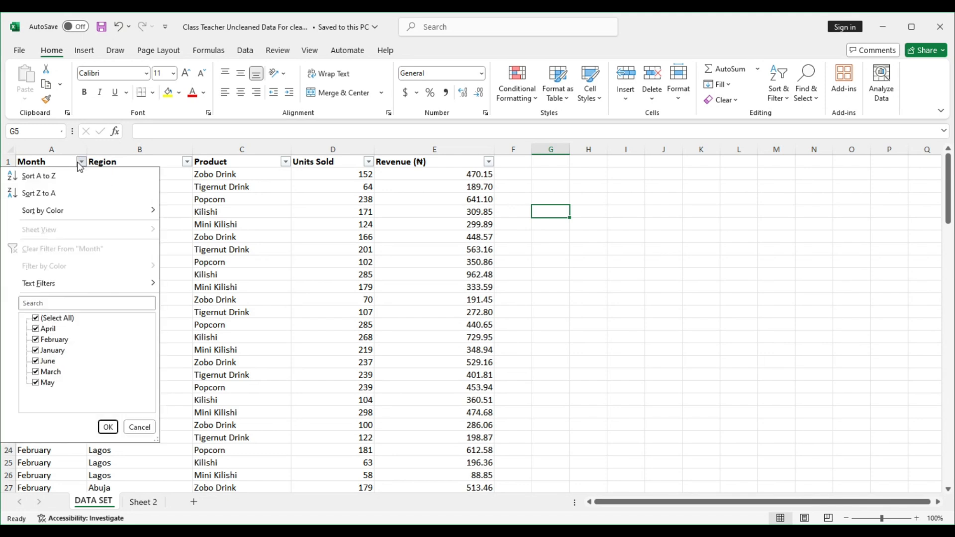
{"action": "left_click", "coordinate": [78, 163]}
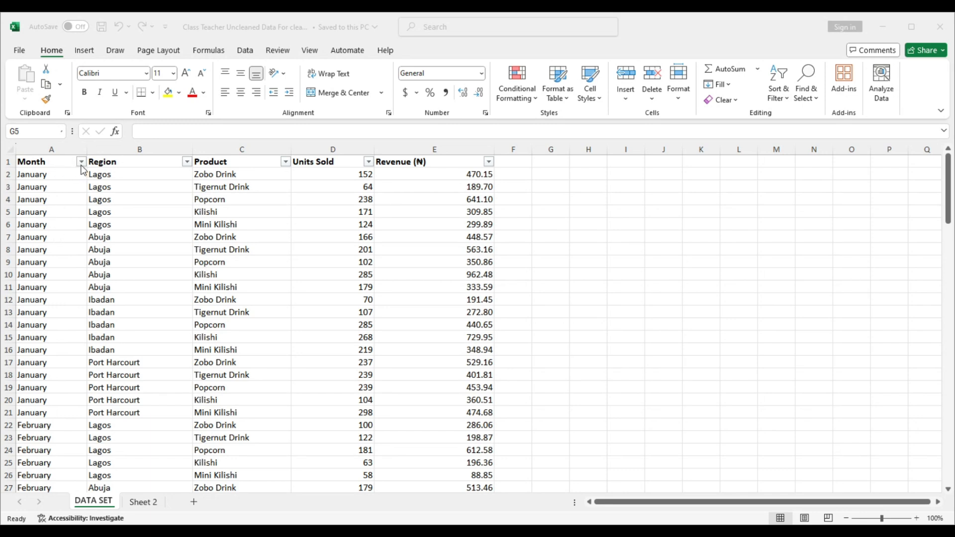
{"action": "left_click", "coordinate": [55, 162]}
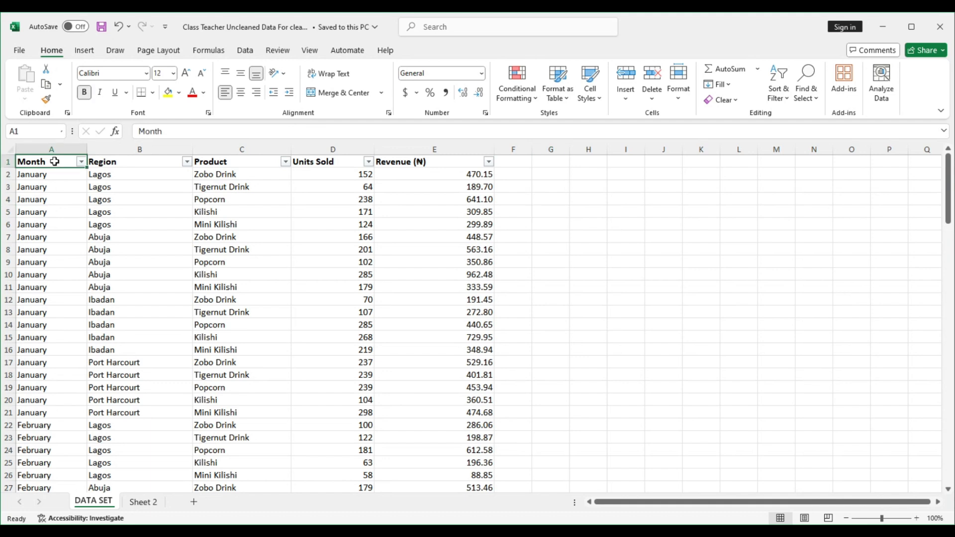
{"action": "left_click", "coordinate": [59, 148]}
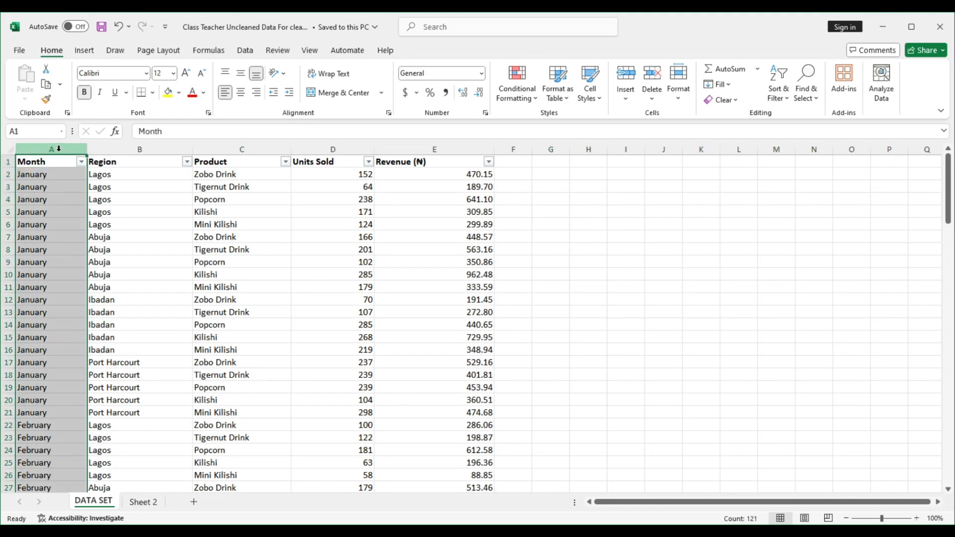
{"action": "left_click", "coordinate": [625, 211]}
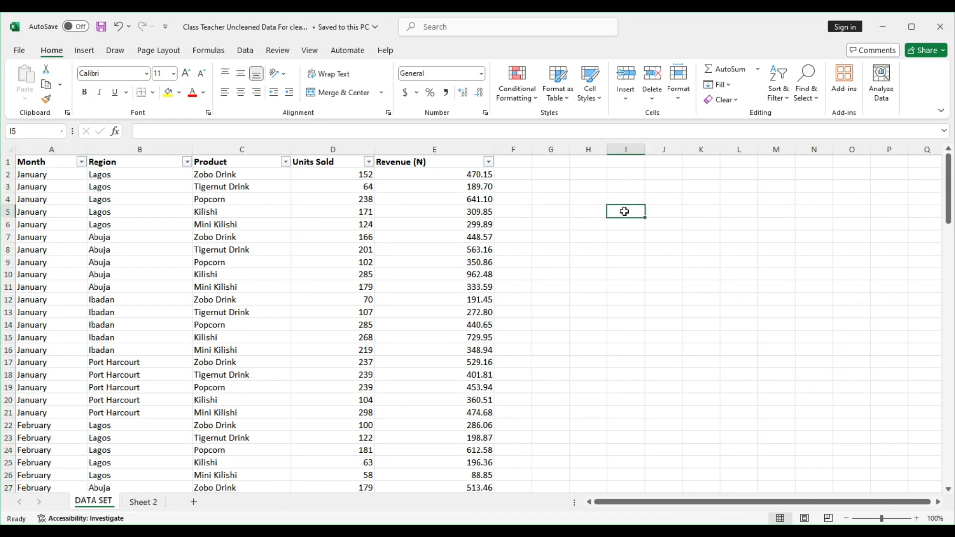
Apply the Date number format to the Month cells A1:A121, and check the column's filter list
{"action": "left_click", "coordinate": [51, 163]}
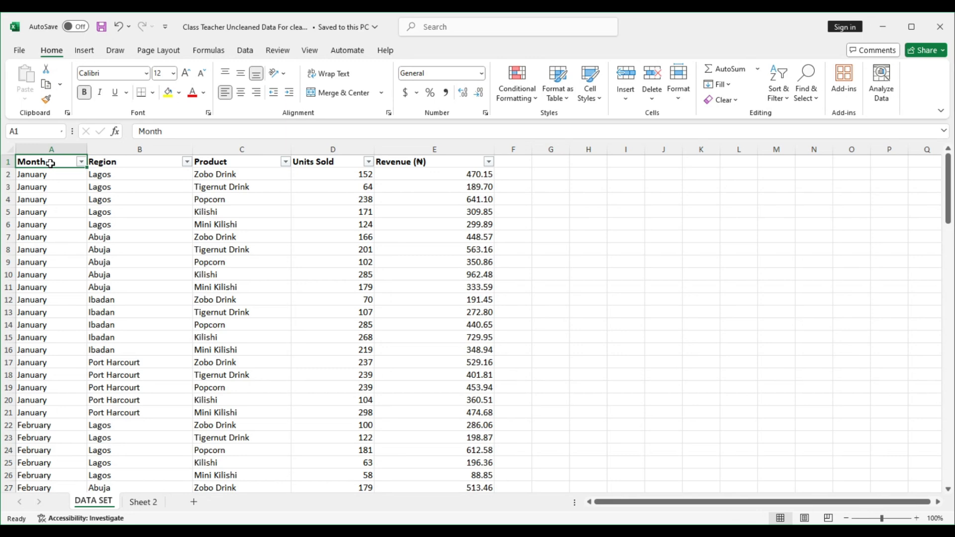
{"action": "key", "text": "shift+Down"}
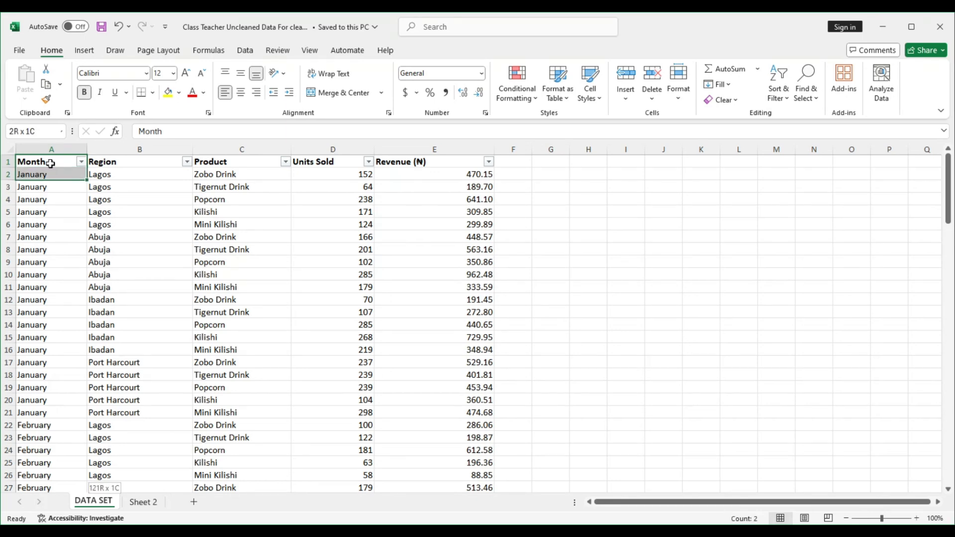
{"action": "key", "text": "ctrl+shift+Down"}
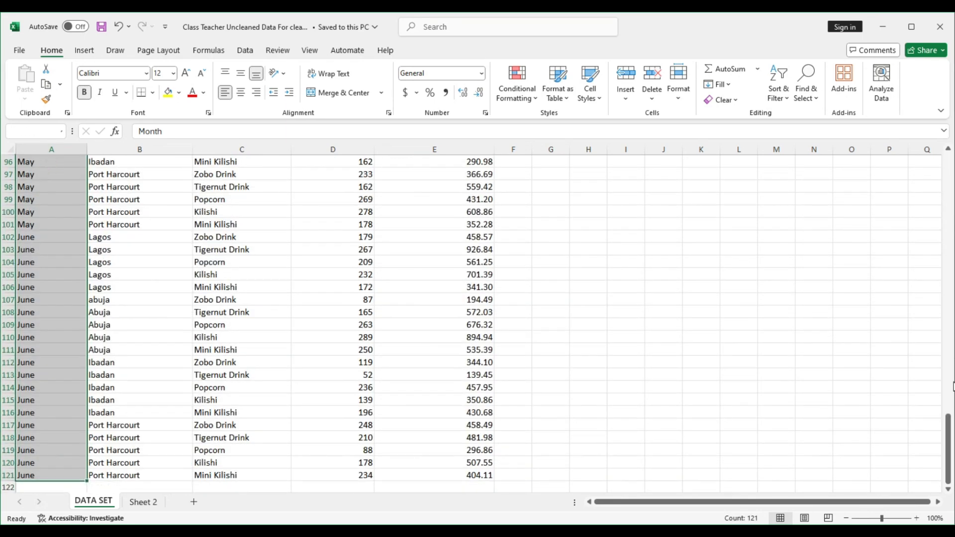
{"action": "left_click_drag", "start_coordinate": [951, 423], "coordinate": [942, 119]}
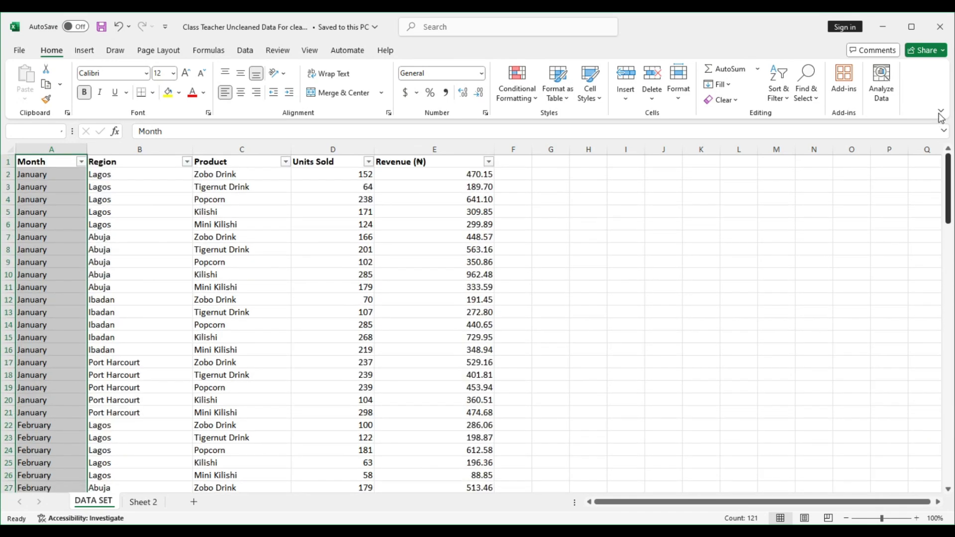
{"action": "left_click", "coordinate": [481, 74]}
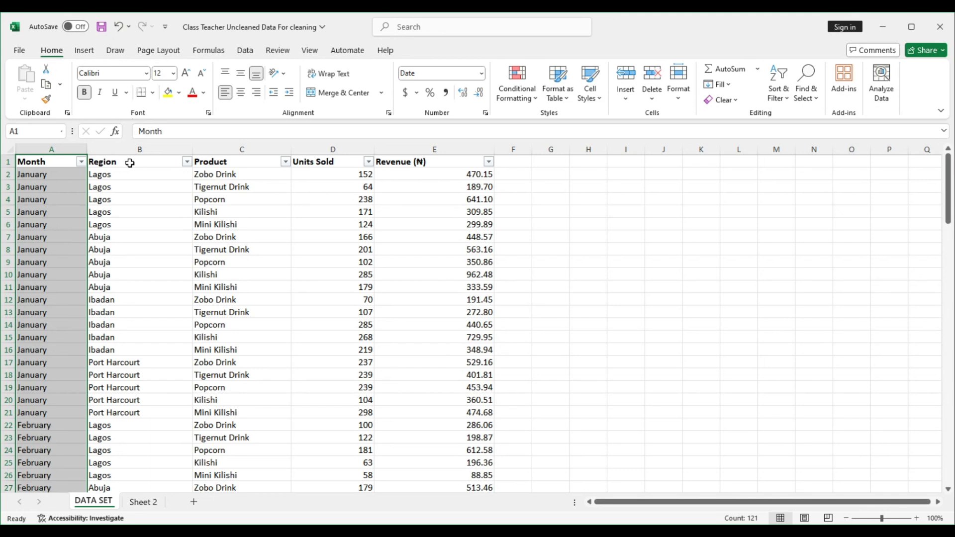
{"action": "left_click", "coordinate": [80, 161]}
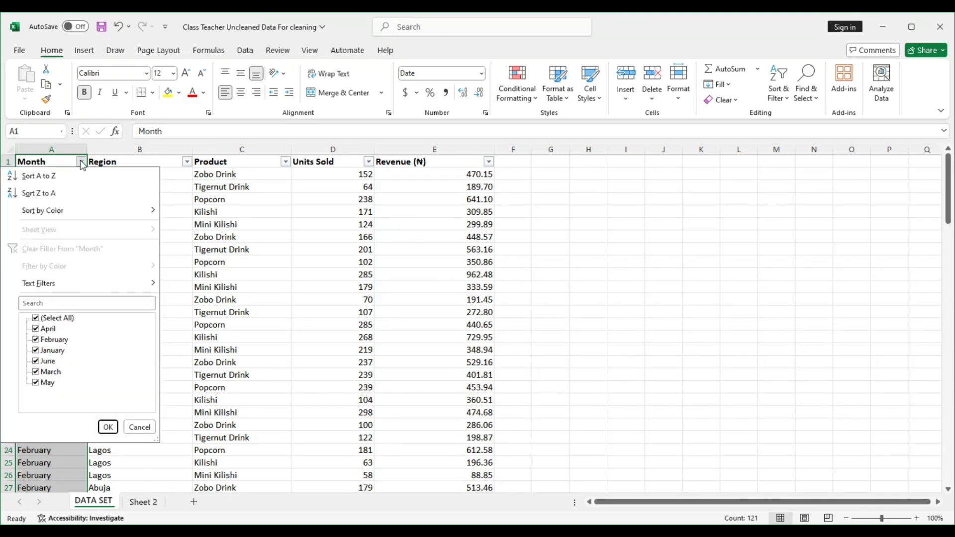
{"action": "left_click", "coordinate": [82, 163]}
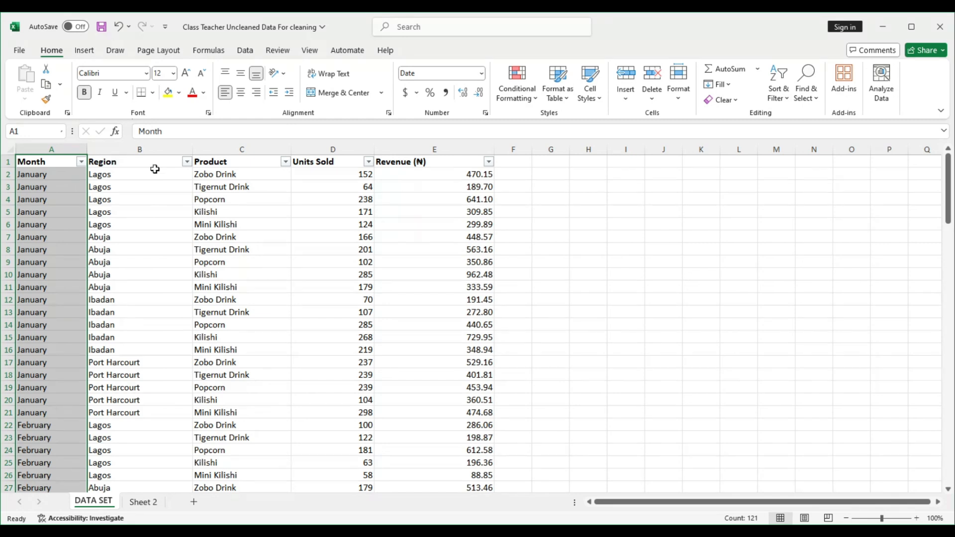
Select the Region column and try looking up a number format with "Cou" and "Sta", leaving the format unset
{"action": "left_click", "coordinate": [154, 149]}
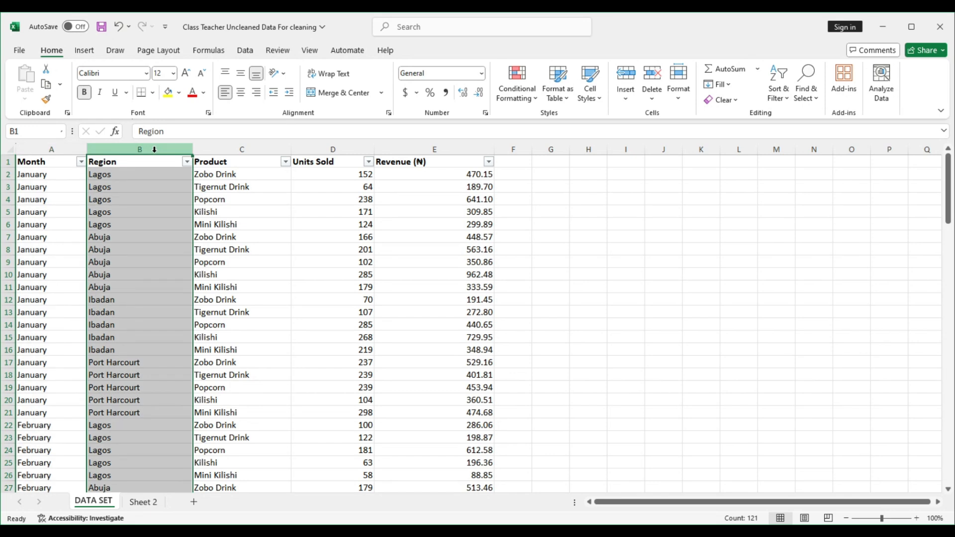
{"action": "left_click", "coordinate": [482, 74]}
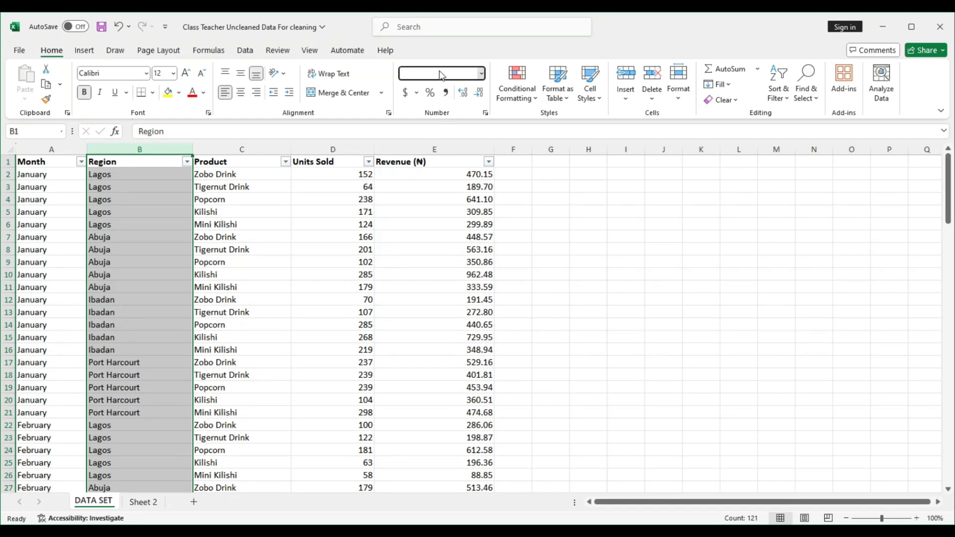
{"action": "type", "text": "Cou"}
{"action": "key", "text": "BackSpace"}
{"action": "key", "text": "BackSpace"}
{"action": "key", "text": "BackSpace"}
{"action": "type", "text": "Sta"}
{"action": "key", "text": "BackSpace"}
{"action": "key", "text": "BackSpace"}
{"action": "key", "text": "BackSpace"}
{"action": "key", "text": "Escape"}
Examine the number format categories for the Region column, including Custom, Special, Scientific, Fraction, Time, Accounting and Date, without applying any
{"action": "key", "text": "ctrl+1"}
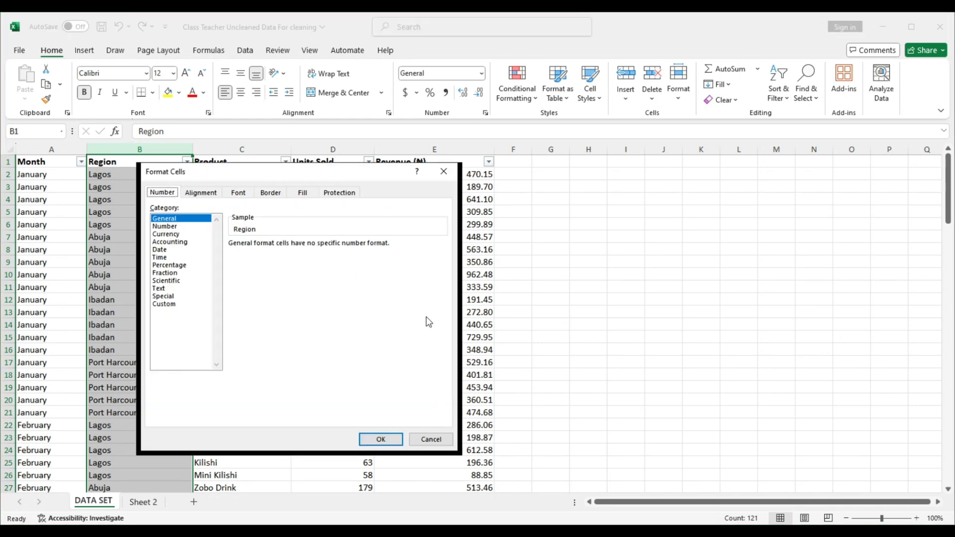
{"action": "left_click", "coordinate": [166, 305]}
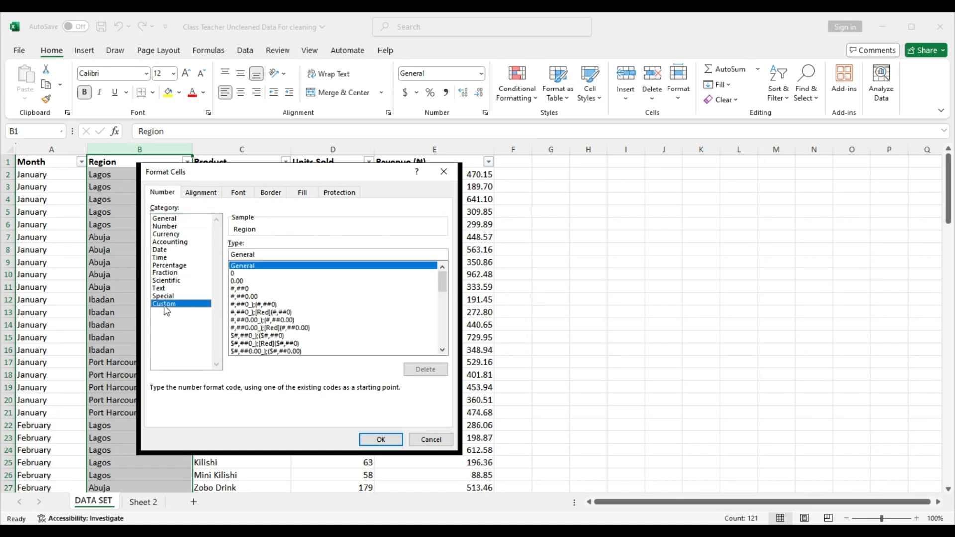
{"action": "left_click", "coordinate": [166, 298]}
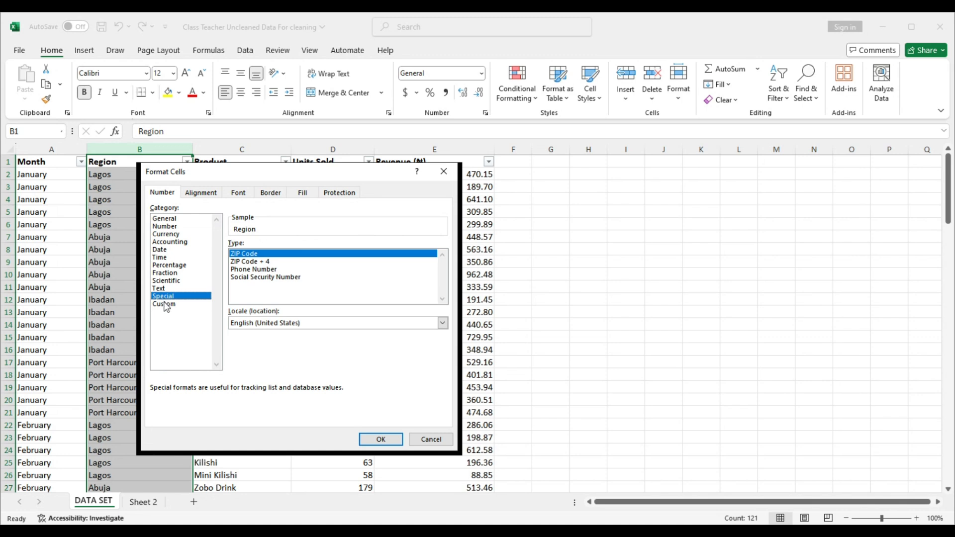
{"action": "left_click", "coordinate": [166, 305]}
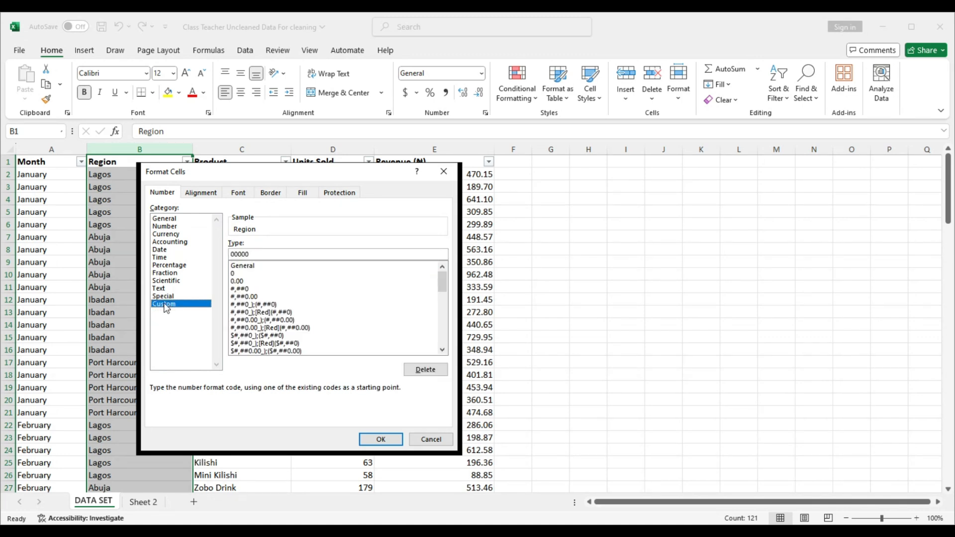
{"action": "left_click", "coordinate": [166, 297]}
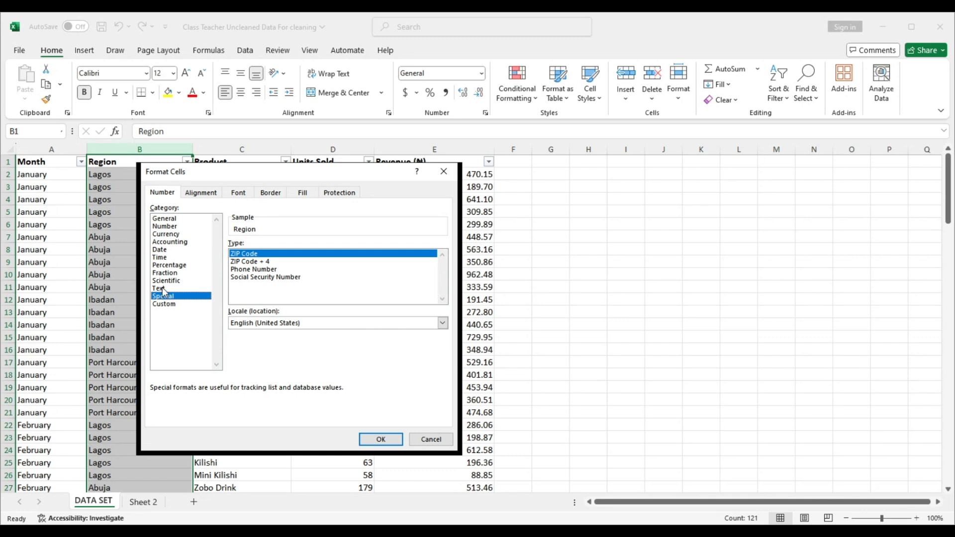
{"action": "left_click", "coordinate": [163, 290]}
{"action": "left_click", "coordinate": [165, 297]}
{"action": "left_click", "coordinate": [164, 289]}
{"action": "left_click", "coordinate": [169, 283]}
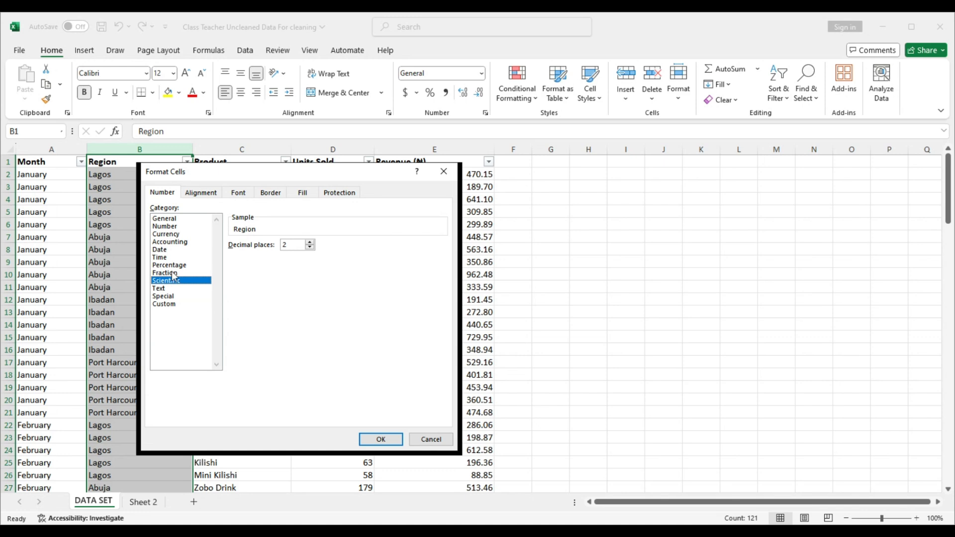
{"action": "left_click", "coordinate": [174, 274]}
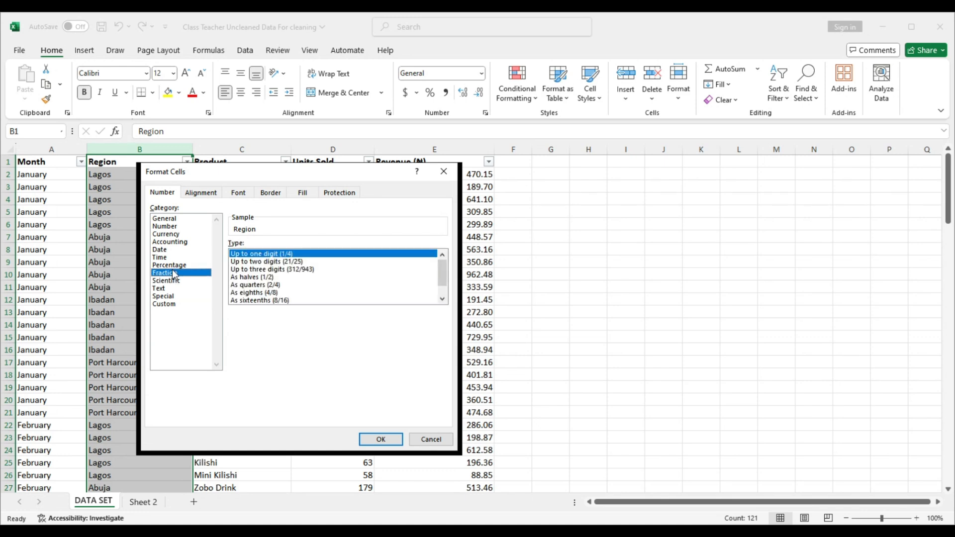
{"action": "left_click", "coordinate": [172, 266]}
{"action": "left_click", "coordinate": [169, 259]}
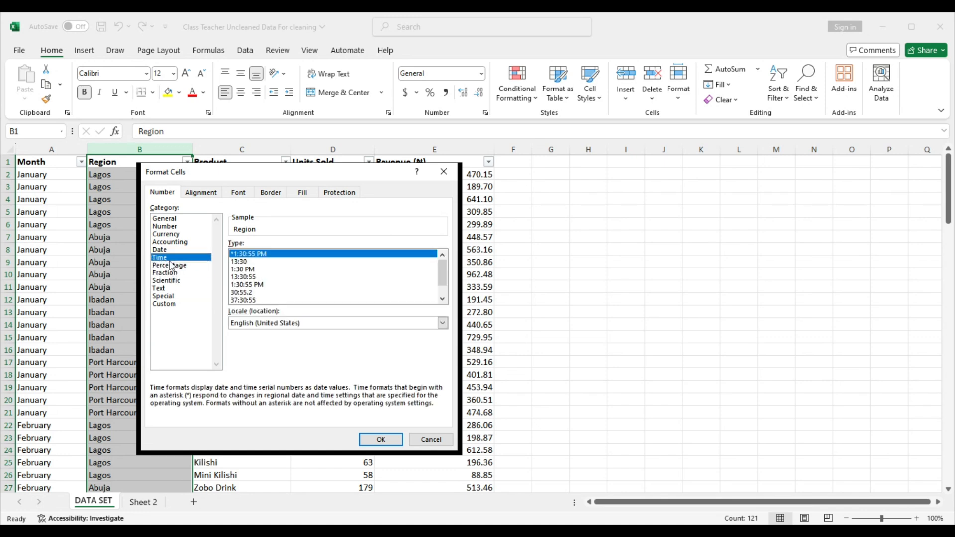
{"action": "left_click", "coordinate": [169, 251]}
{"action": "left_click", "coordinate": [169, 242]}
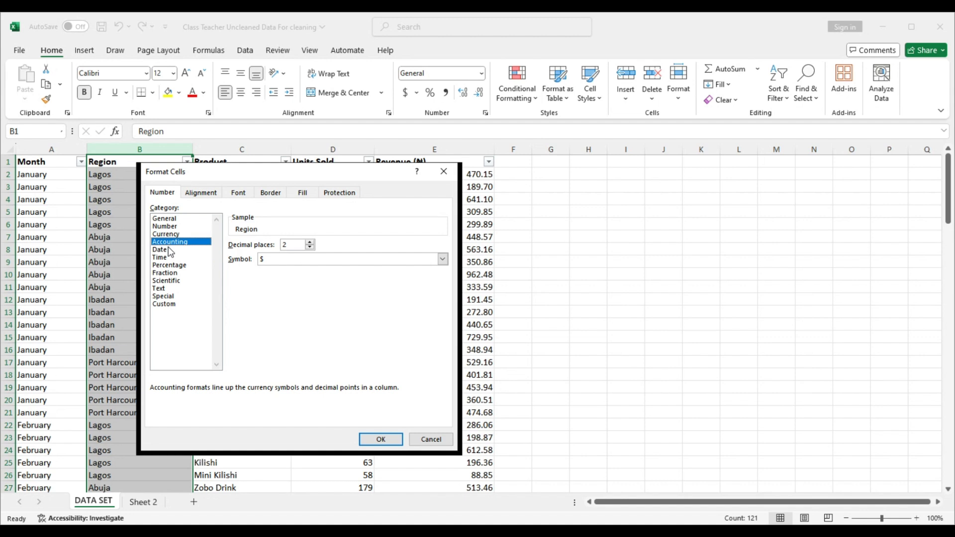
{"action": "left_click", "coordinate": [167, 249]}
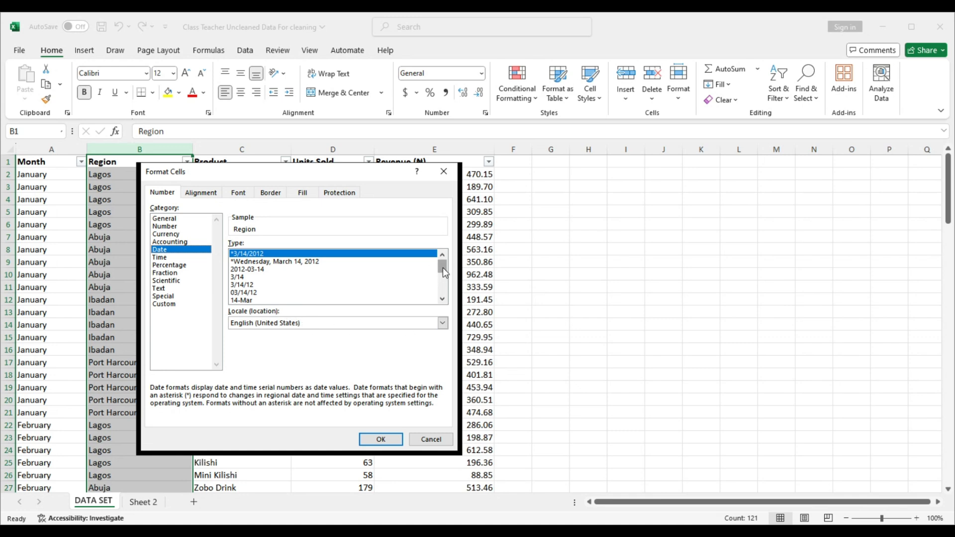
{"action": "left_click_drag", "start_coordinate": [443, 268], "coordinate": [454, 236]}
{"action": "key", "text": "Escape"}
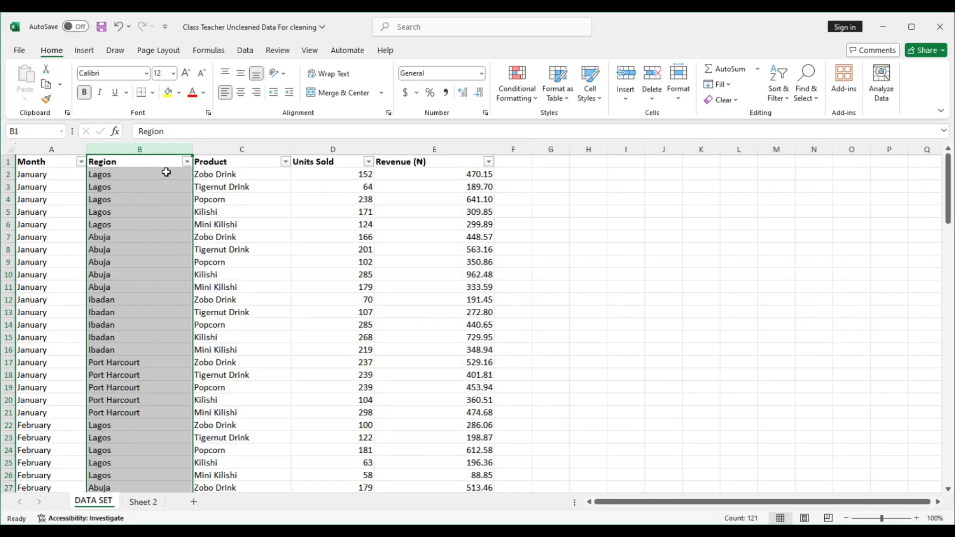
Apply the Text number format to the Region column
{"action": "left_click", "coordinate": [481, 76]}
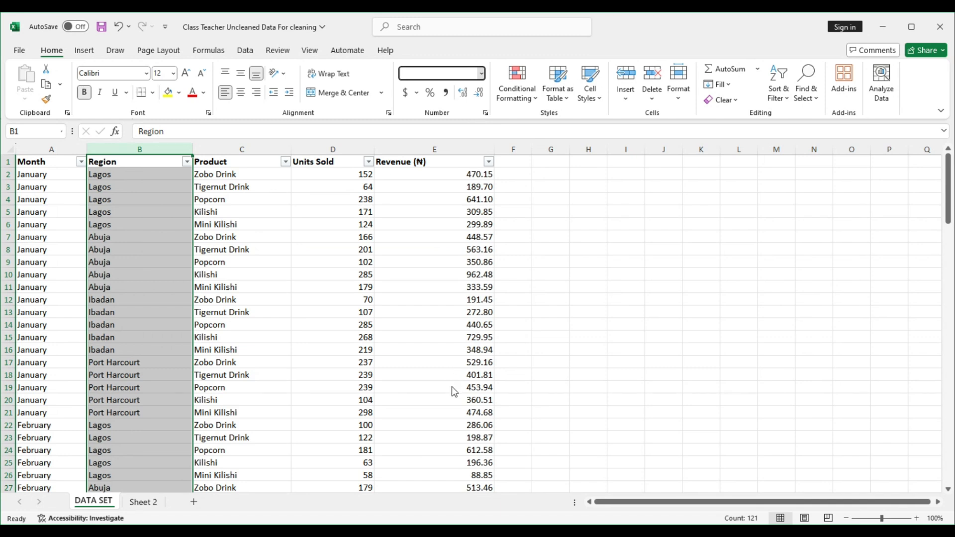
{"action": "left_click", "coordinate": [288, 165]}
{"action": "left_click", "coordinate": [242, 158]}
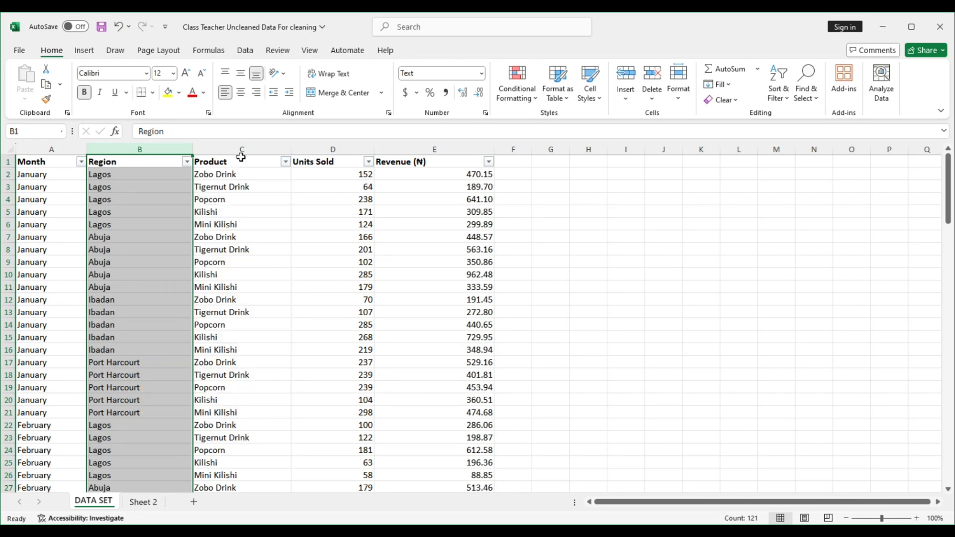
Apply the Text number format to the Product cells C1:C121
{"action": "left_click", "coordinate": [242, 157]}
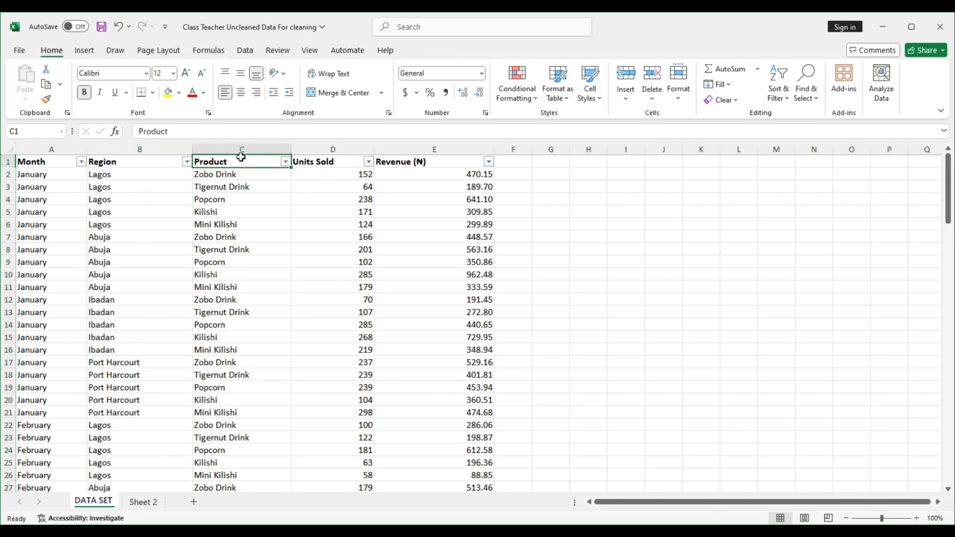
{"action": "key", "text": "ctrl+shift+Down"}
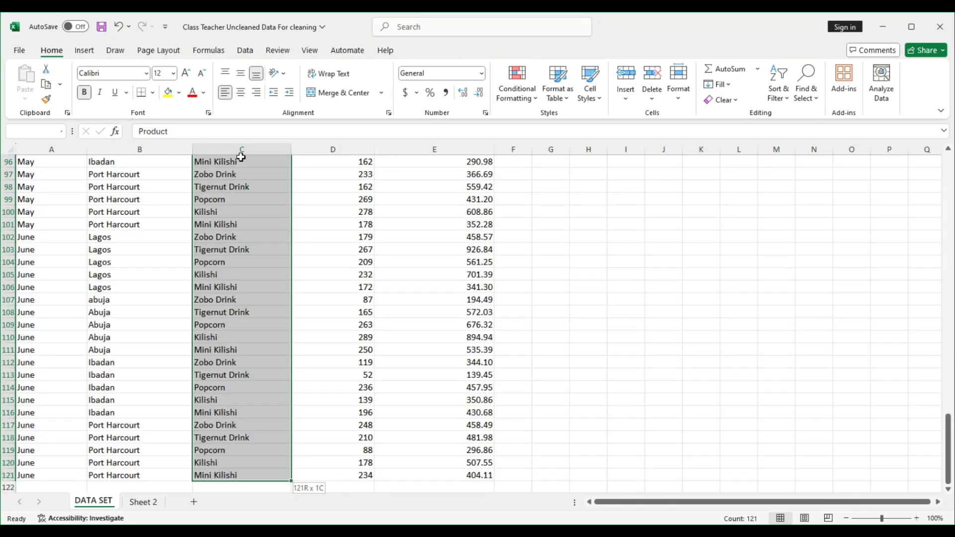
{"action": "left_click", "coordinate": [482, 74]}
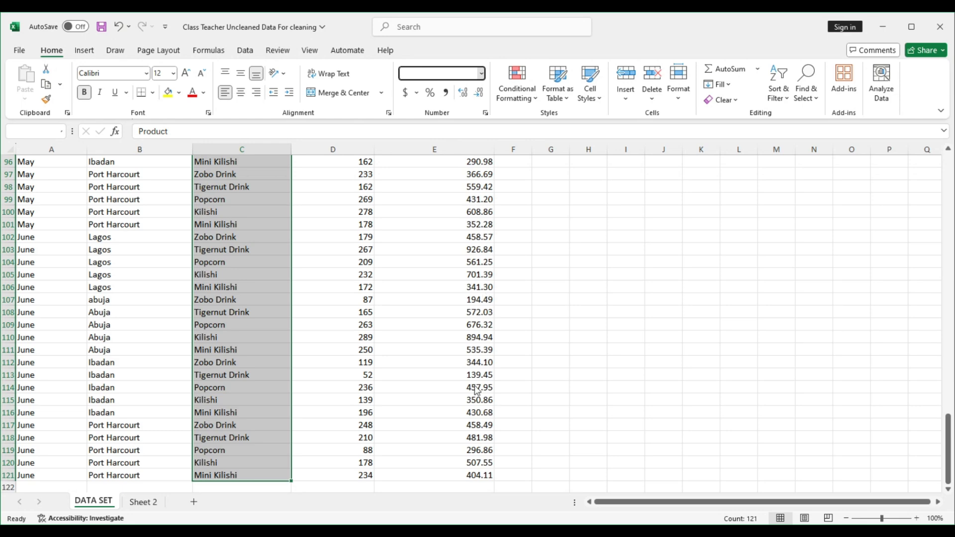
{"action": "type", "text": "Text"}
{"action": "key", "text": "Return"}
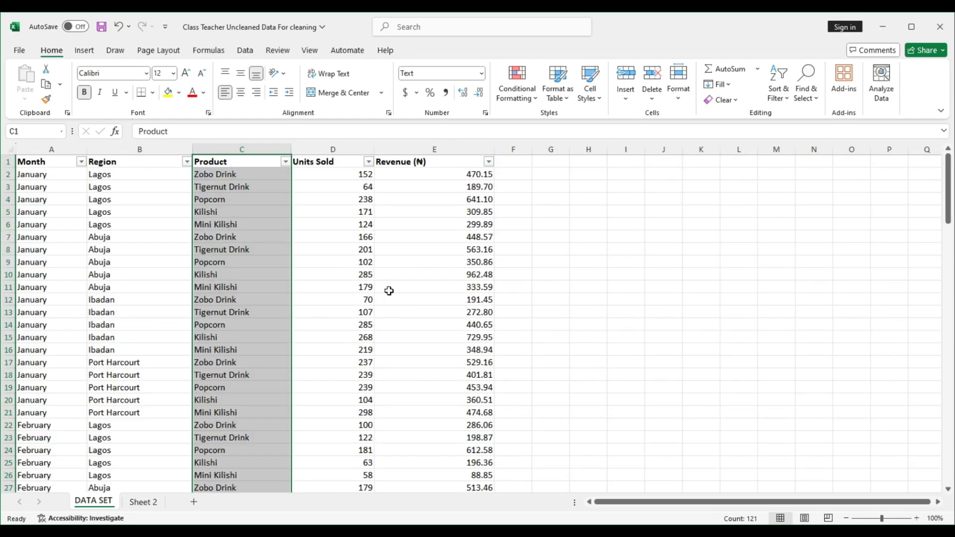
Apply the Number format to the Units Sold cells D1:D121
{"action": "left_click", "coordinate": [368, 163]}
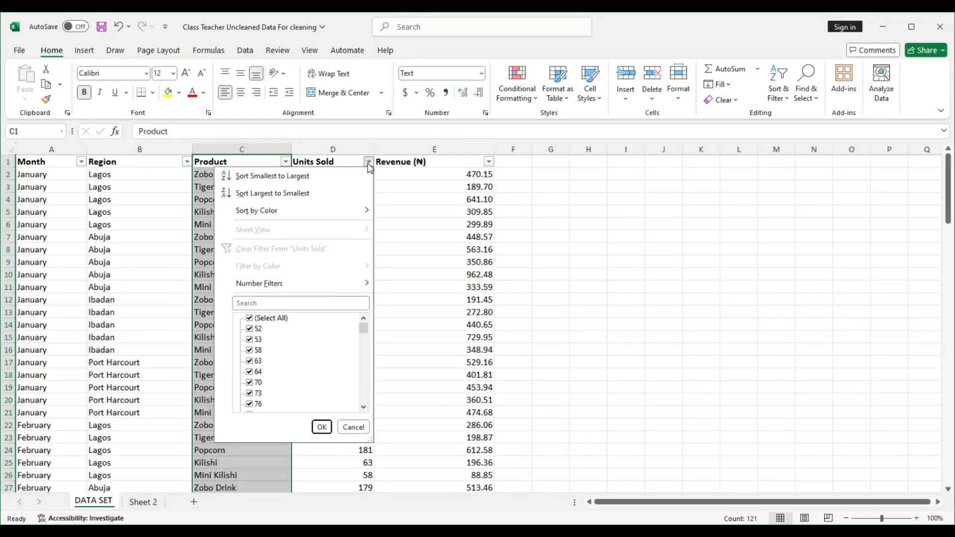
{"action": "left_click", "coordinate": [346, 160]}
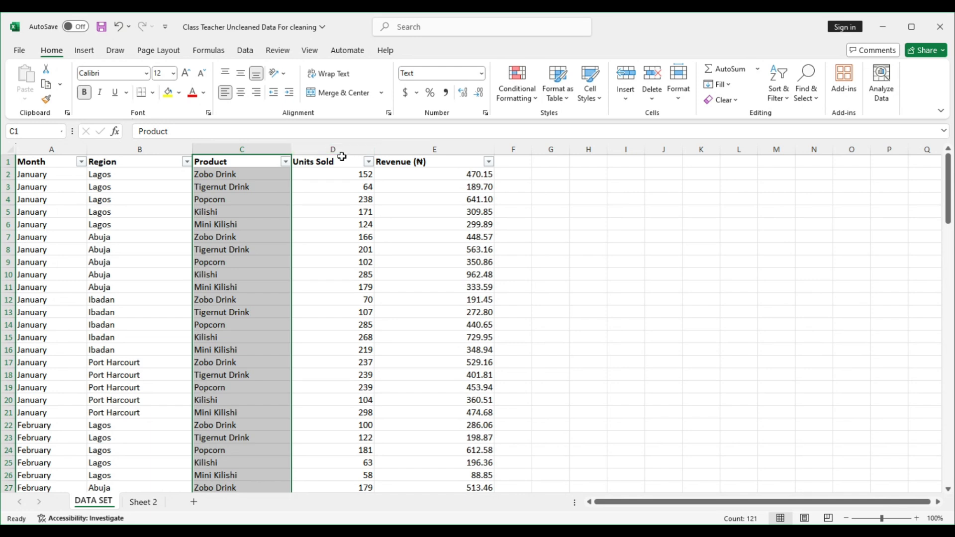
{"action": "left_click", "coordinate": [341, 159]}
{"action": "key", "text": "ctrl+shift+Down"}
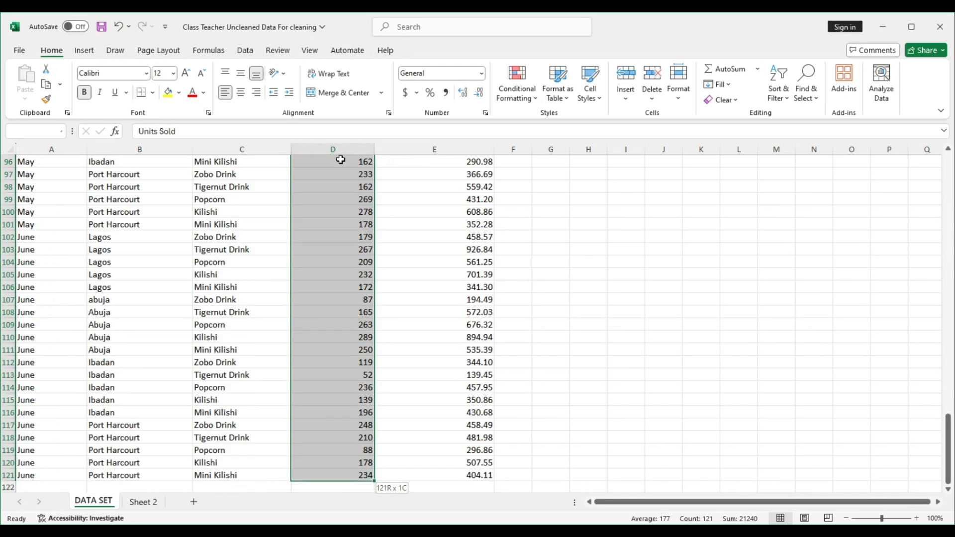
{"action": "left_click", "coordinate": [482, 73]}
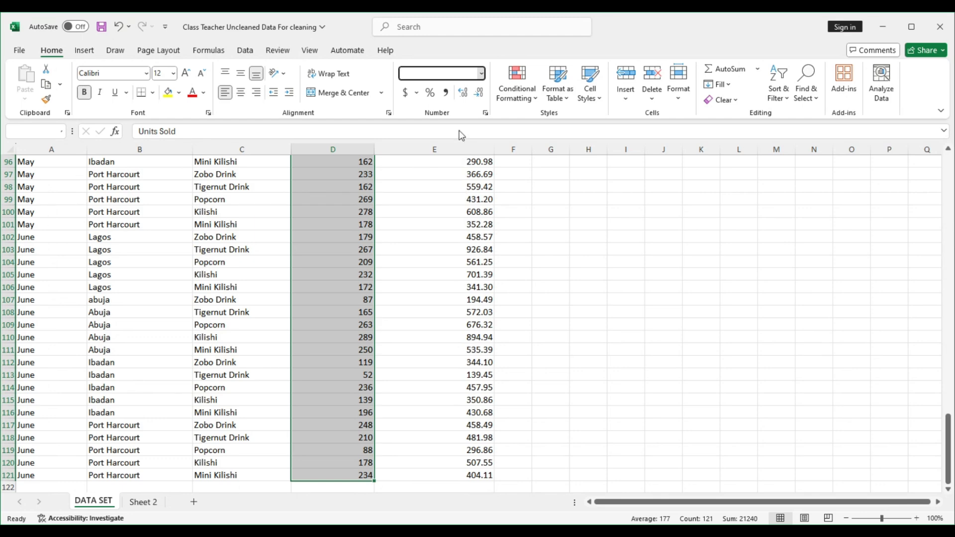
{"action": "type", "text": "Number"}
{"action": "key", "text": "Return"}
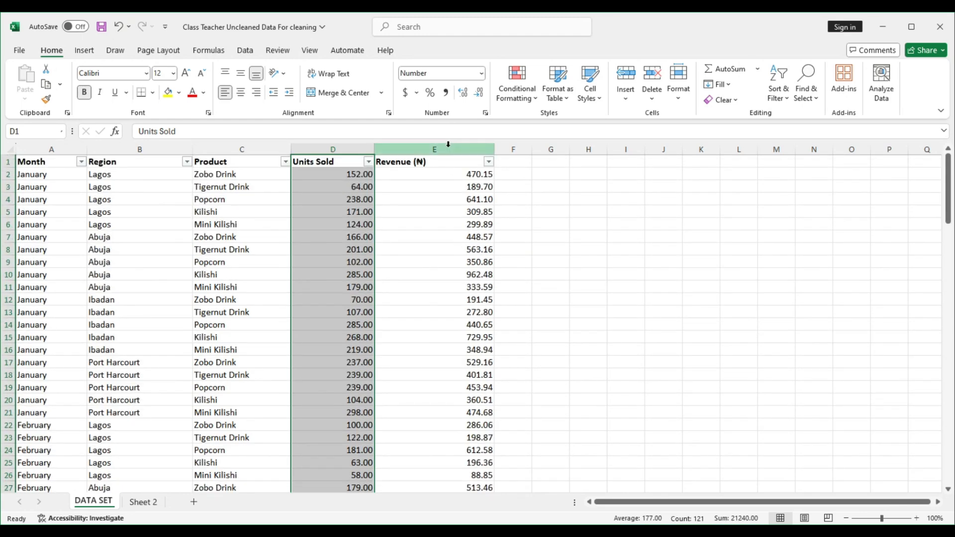
Apply the Currency number format to the whole Revenue (₦) column
{"action": "left_click", "coordinate": [448, 148]}
{"action": "left_click", "coordinate": [547, 194]}
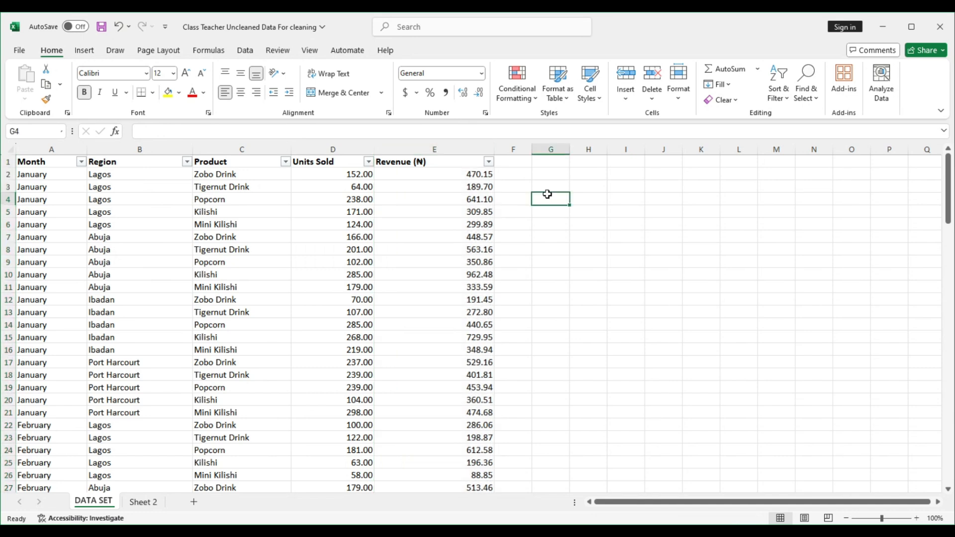
{"action": "left_click", "coordinate": [438, 149]}
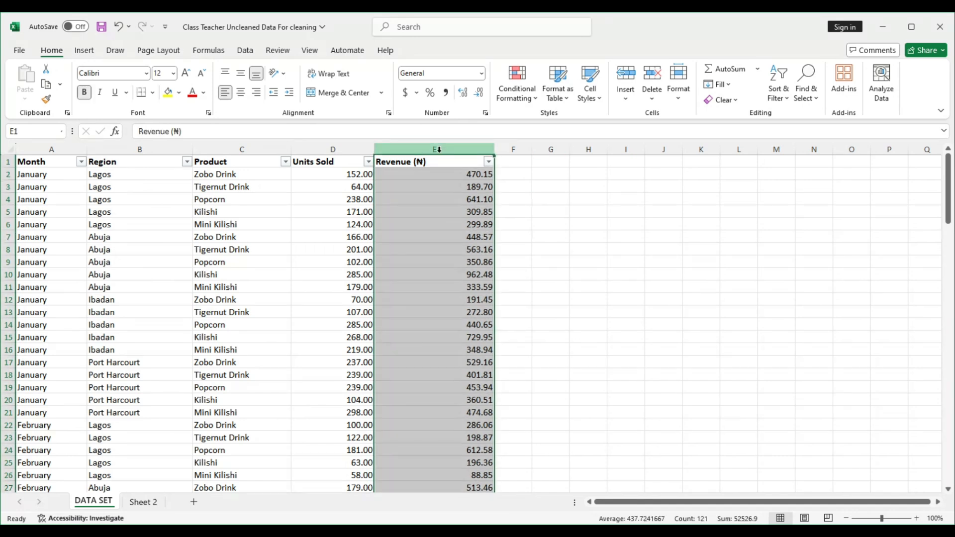
{"action": "left_click", "coordinate": [475, 73]}
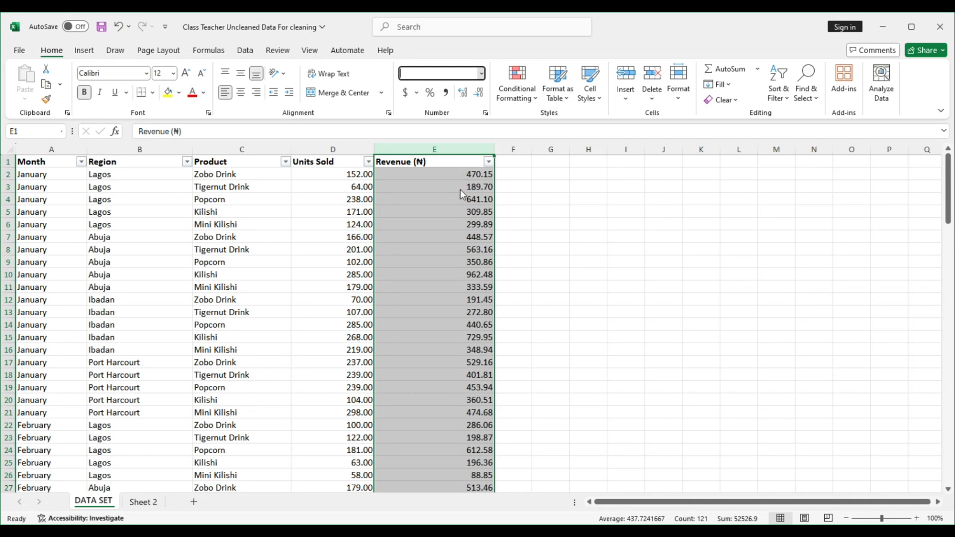
{"action": "left_click", "coordinate": [458, 158]}
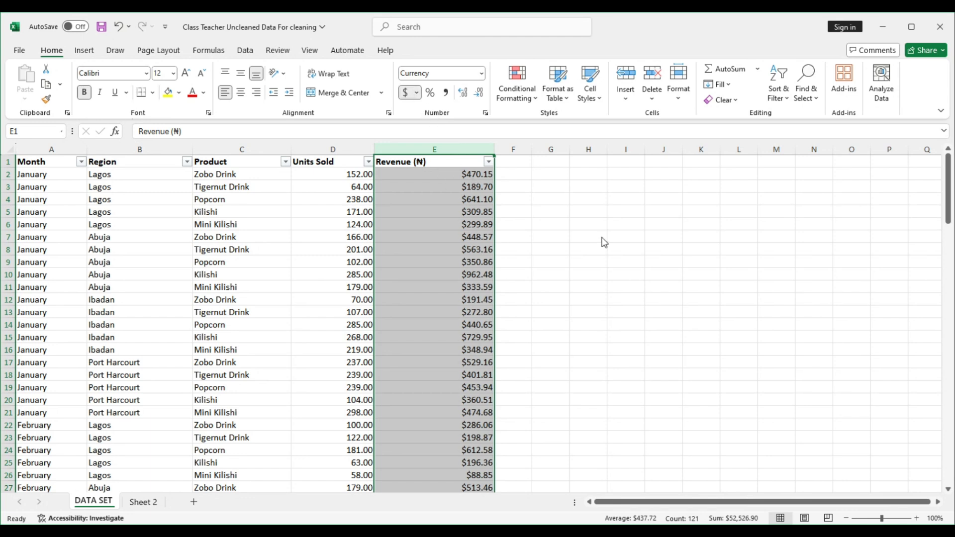
Set the Revenue (₦) column to the Number format and save the workbook
{"action": "left_click", "coordinate": [481, 73]}
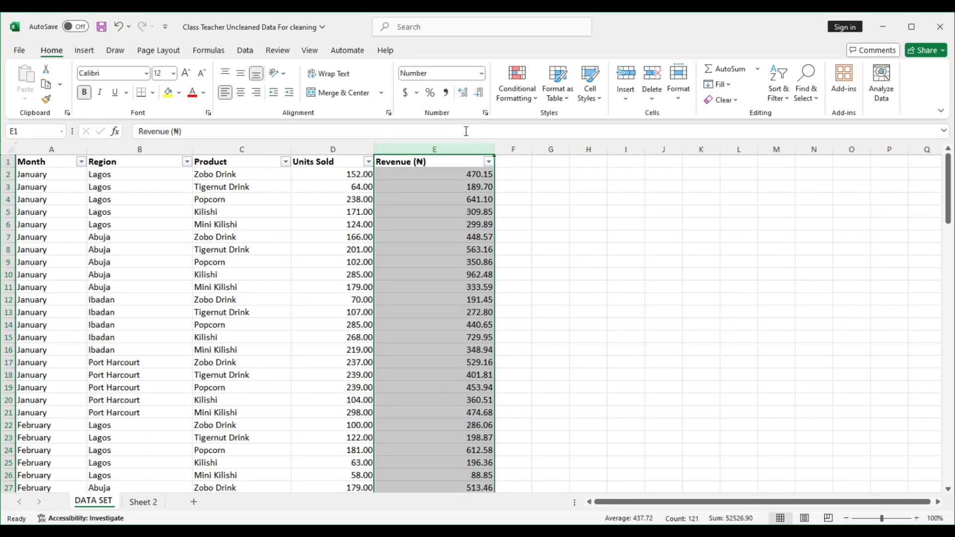
{"action": "left_click", "coordinate": [519, 236]}
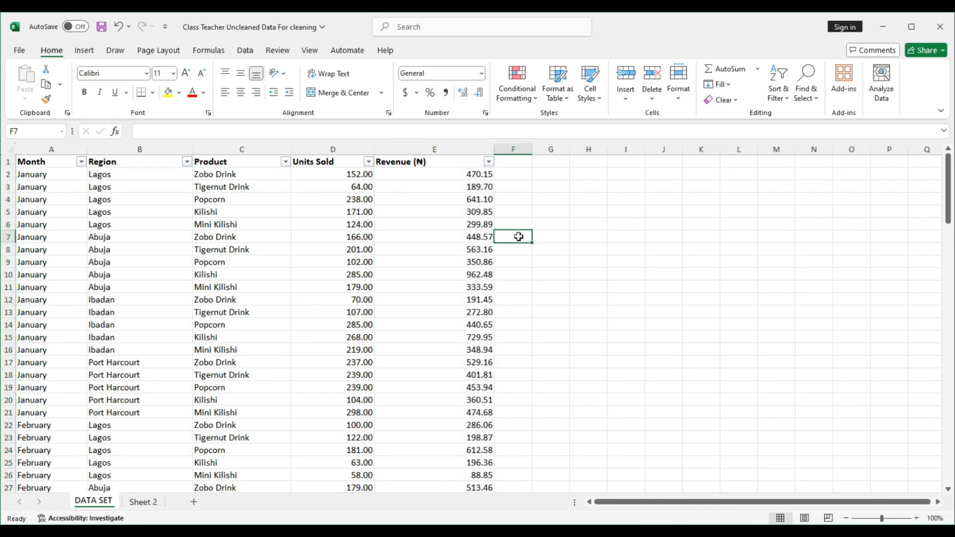
{"action": "key", "text": "ctrl+s"}
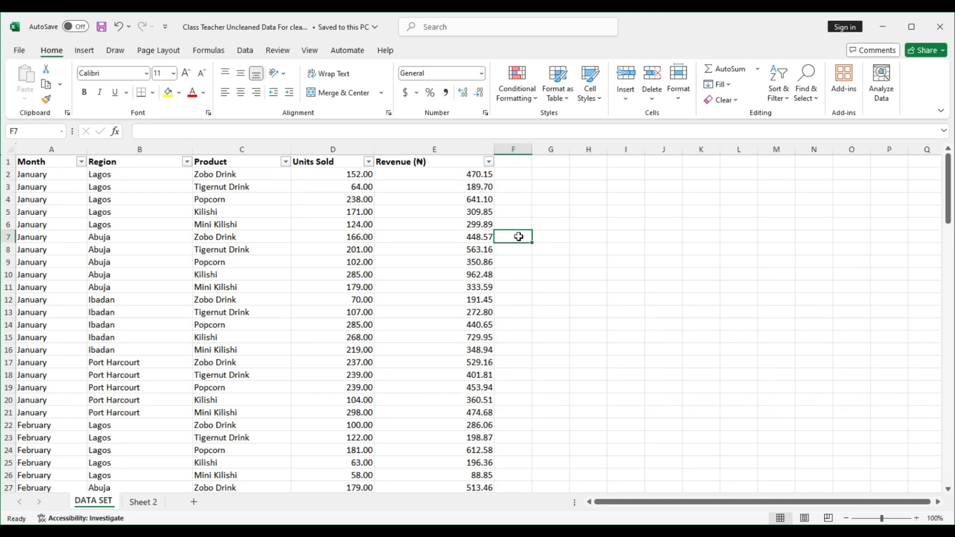
Reduce the Units Sold cells D1:D121 to zero decimal places
{"action": "left_click", "coordinate": [446, 176]}
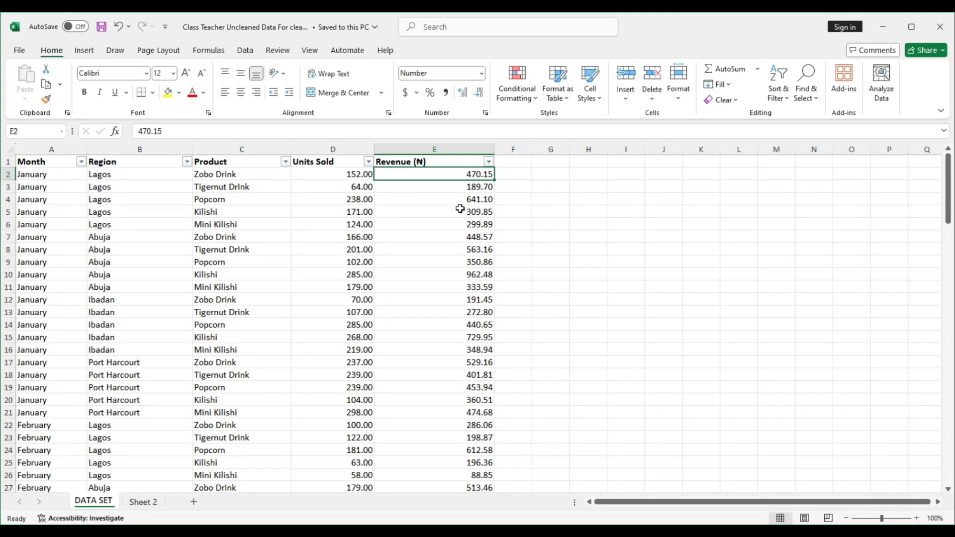
{"action": "left_click", "coordinate": [357, 195]}
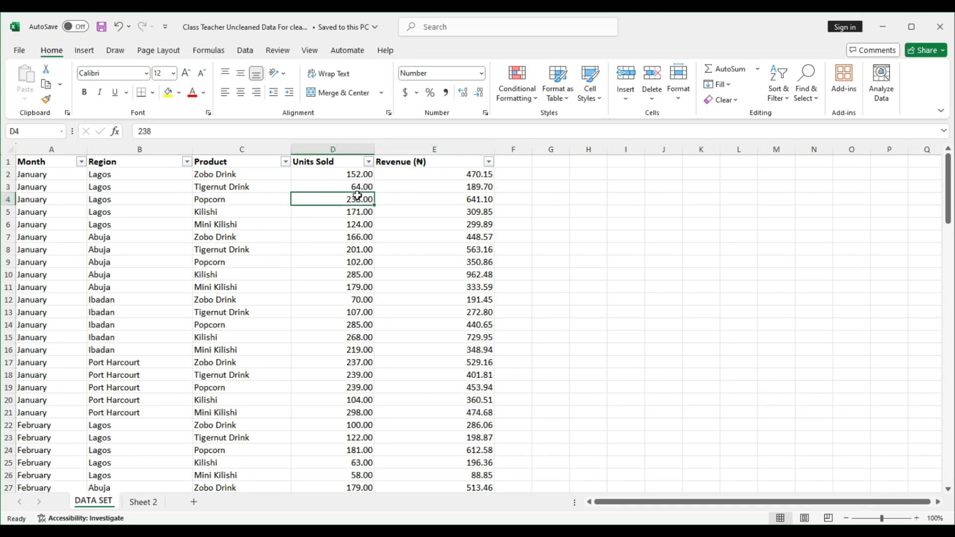
{"action": "left_click", "coordinate": [354, 249]}
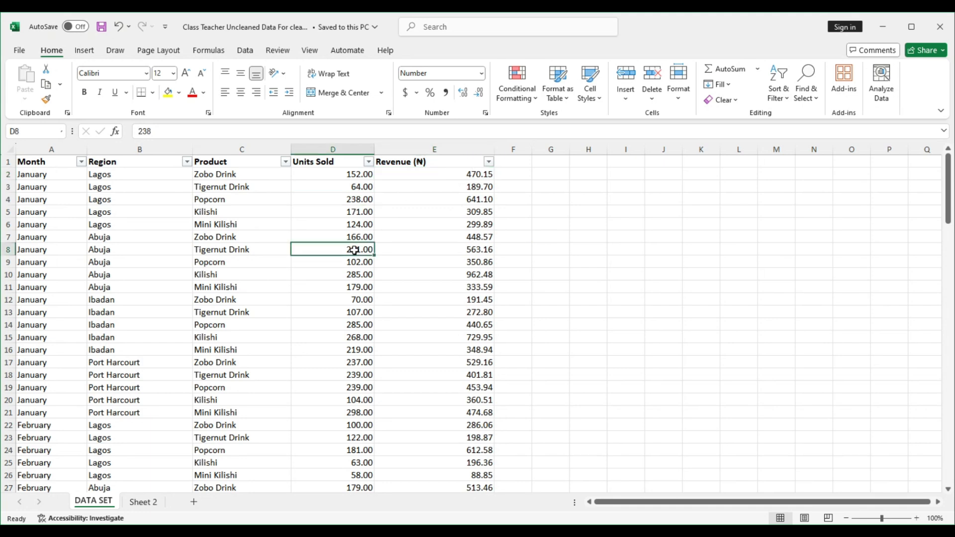
{"action": "left_click", "coordinate": [344, 158]}
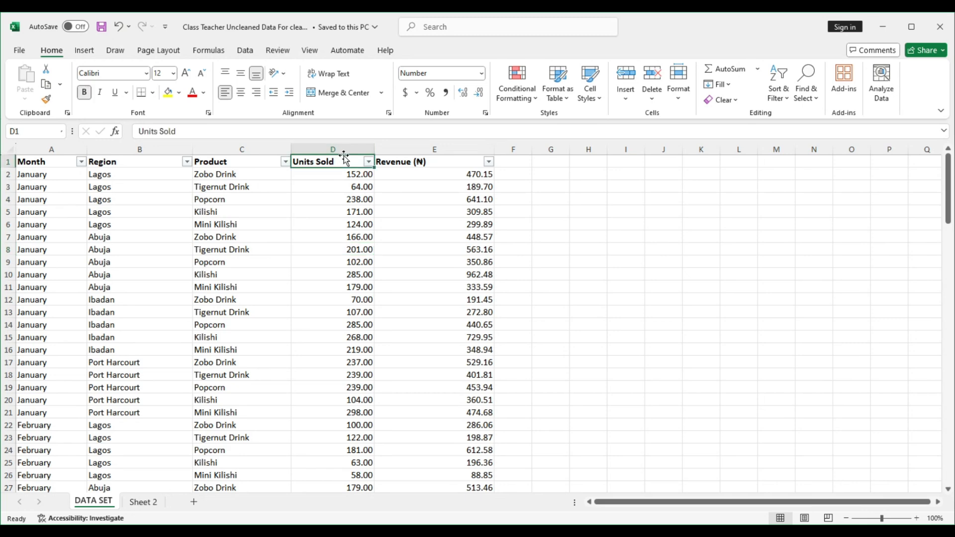
{"action": "key", "text": "ctrl+shift+Down"}
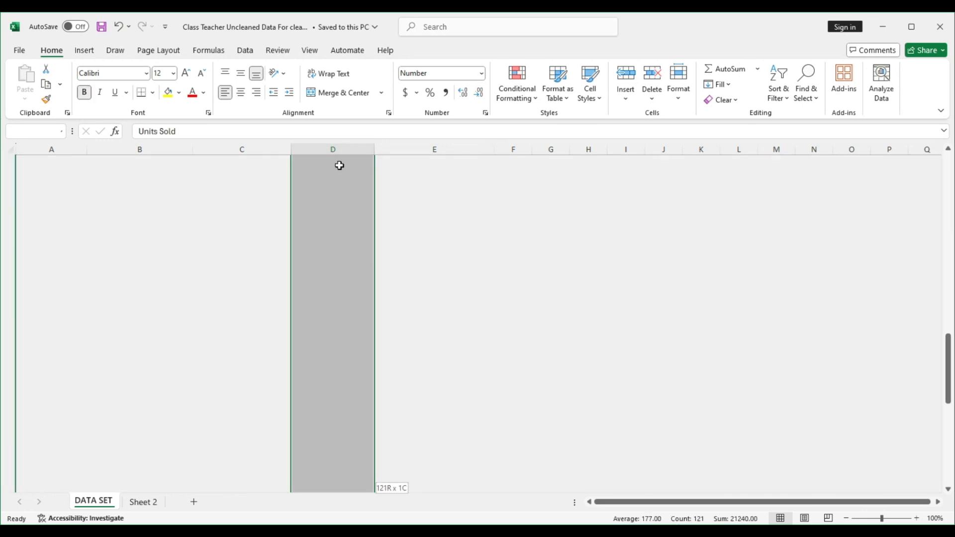
{"action": "left_click", "coordinate": [481, 93]}
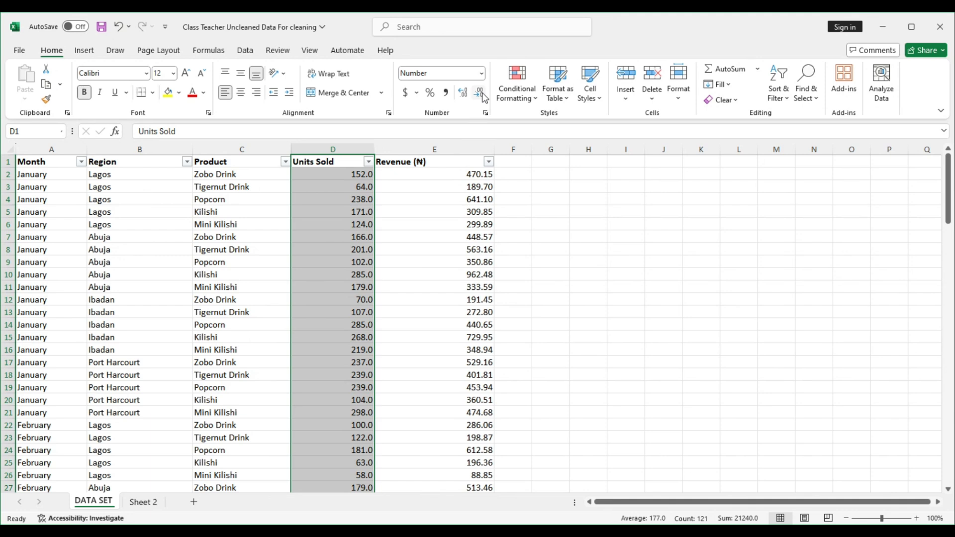
{"action": "left_click", "coordinate": [481, 94]}
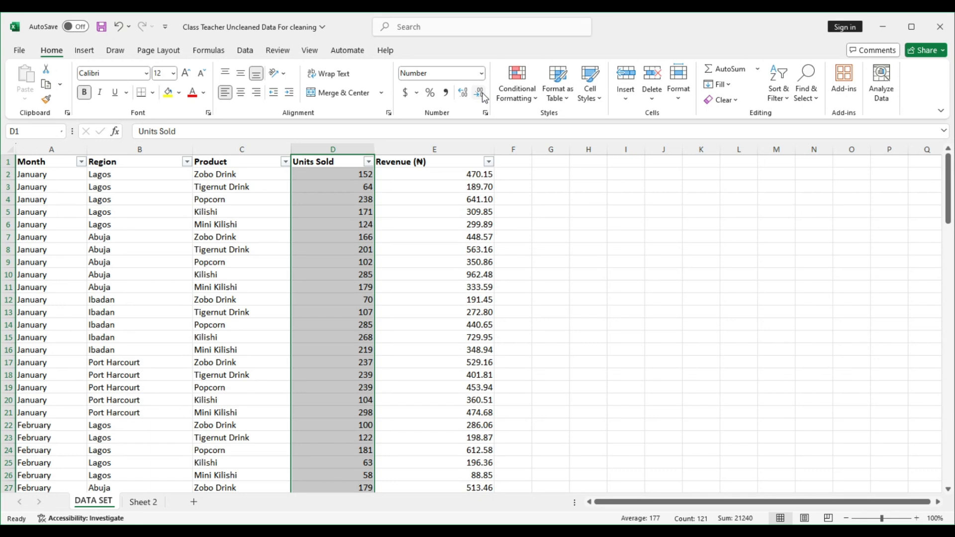
Confirm the Number category with 0 decimal places for the Units Sold column in Format Cells, and save the workbook
{"action": "left_click", "coordinate": [344, 146]}
{"action": "left_click", "coordinate": [481, 75]}
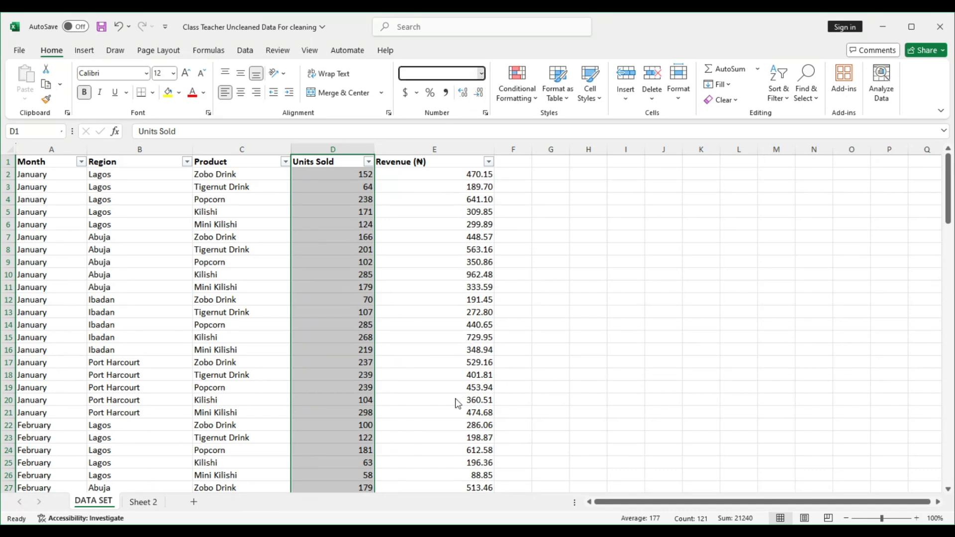
{"action": "key", "text": "ctrl+1"}
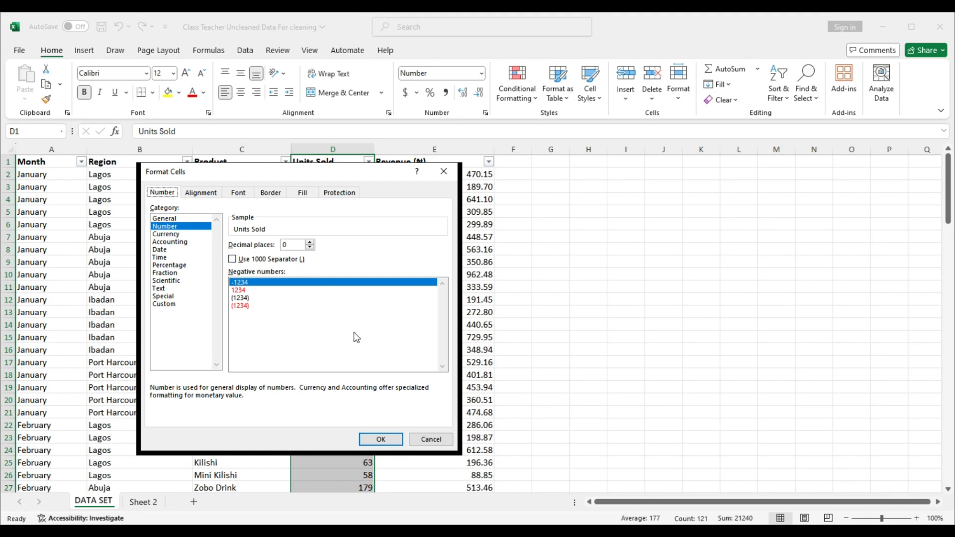
{"action": "left_click", "coordinate": [381, 440]}
{"action": "left_click", "coordinate": [607, 341]}
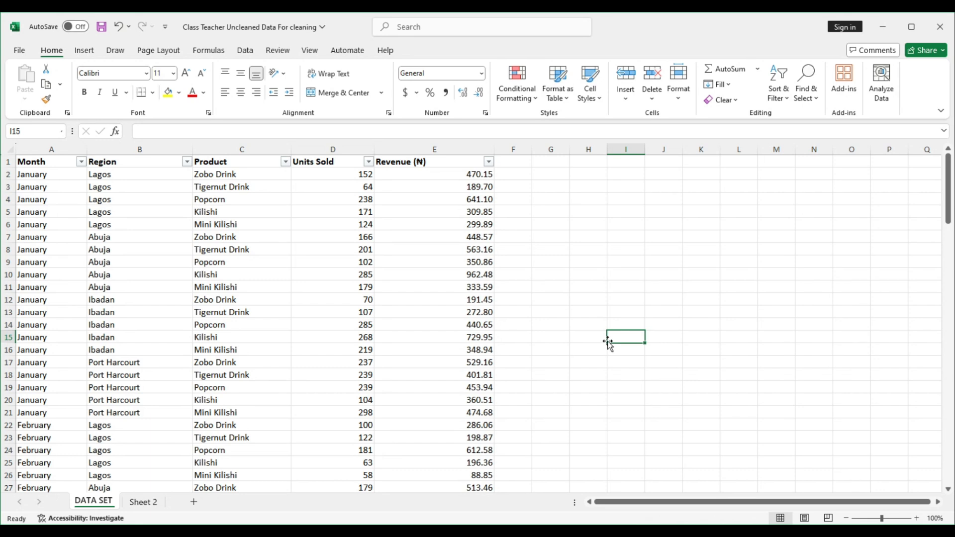
{"action": "left_click", "coordinate": [612, 296]}
{"action": "key", "text": "ctrl+s"}
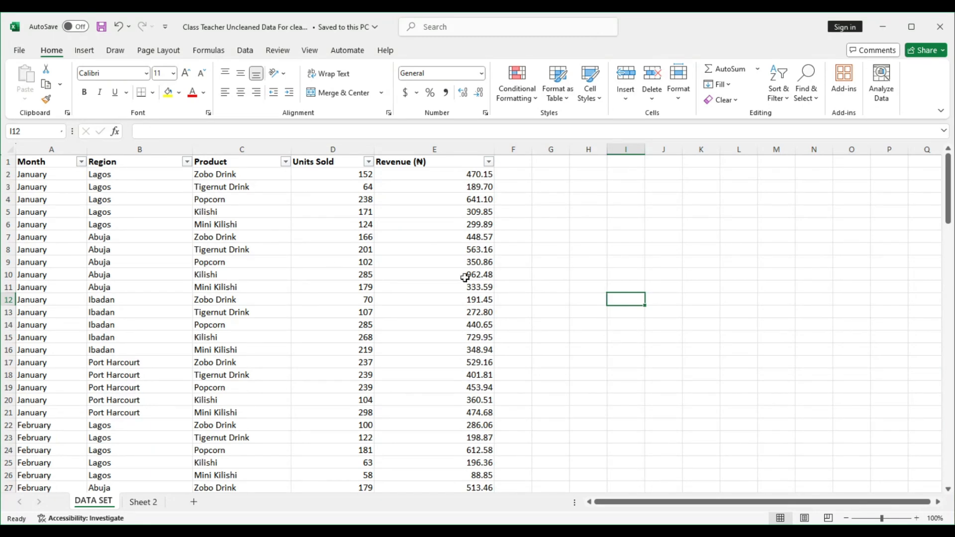
Check the number format of sample cells in the Month, Region, Product, Units Sold and Revenue (₦) columns
{"action": "left_click", "coordinate": [255, 217]}
{"action": "left_click", "coordinate": [124, 189]}
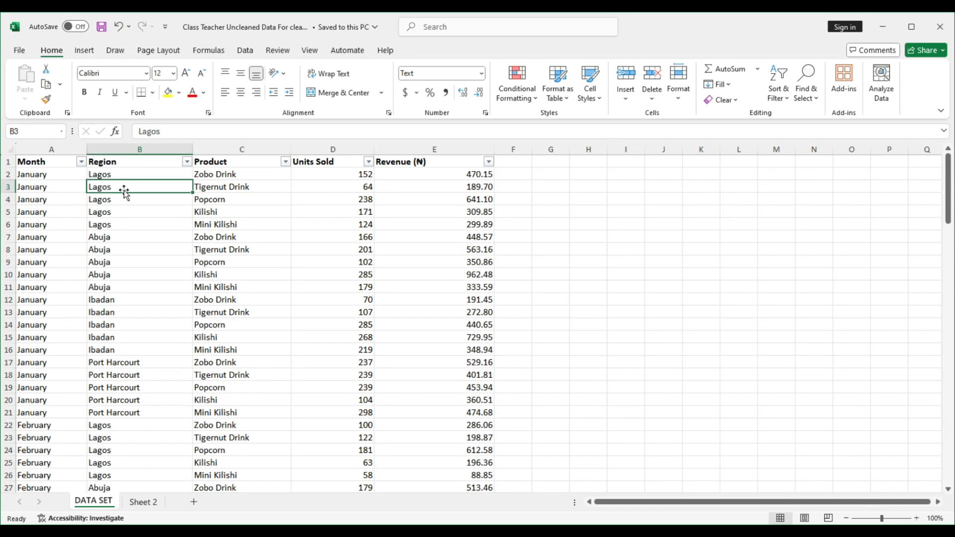
{"action": "left_click", "coordinate": [52, 166]}
{"action": "left_click", "coordinate": [55, 176]}
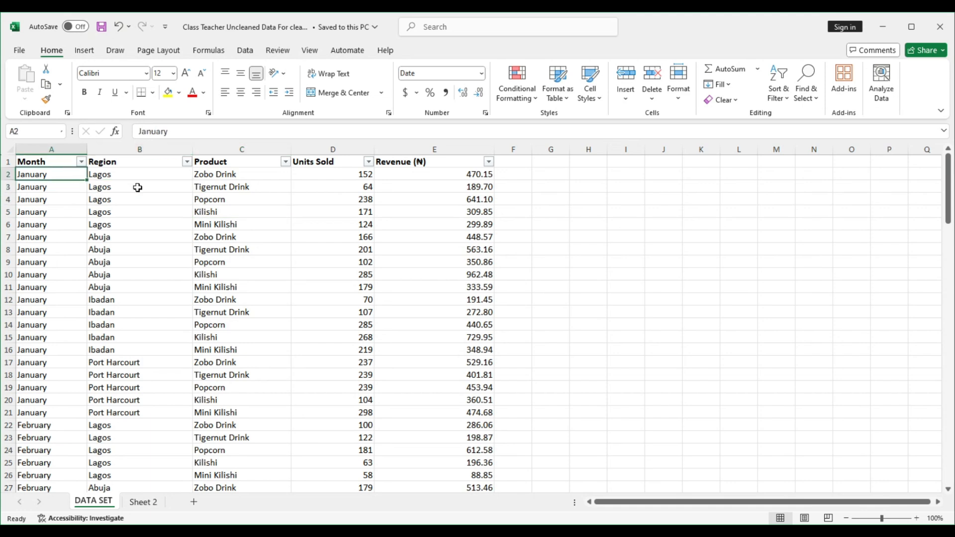
{"action": "left_click", "coordinate": [136, 188]}
{"action": "left_click", "coordinate": [154, 224]}
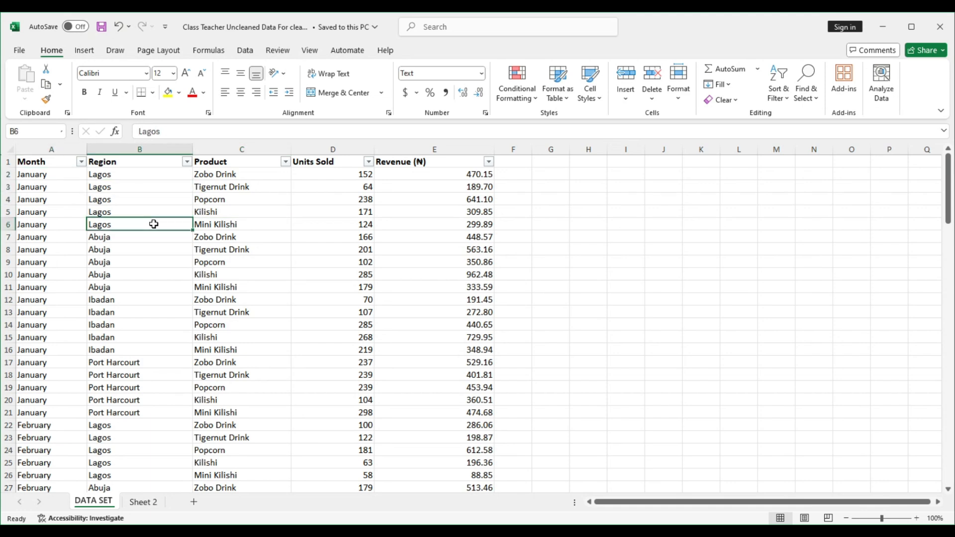
{"action": "left_click", "coordinate": [230, 213]}
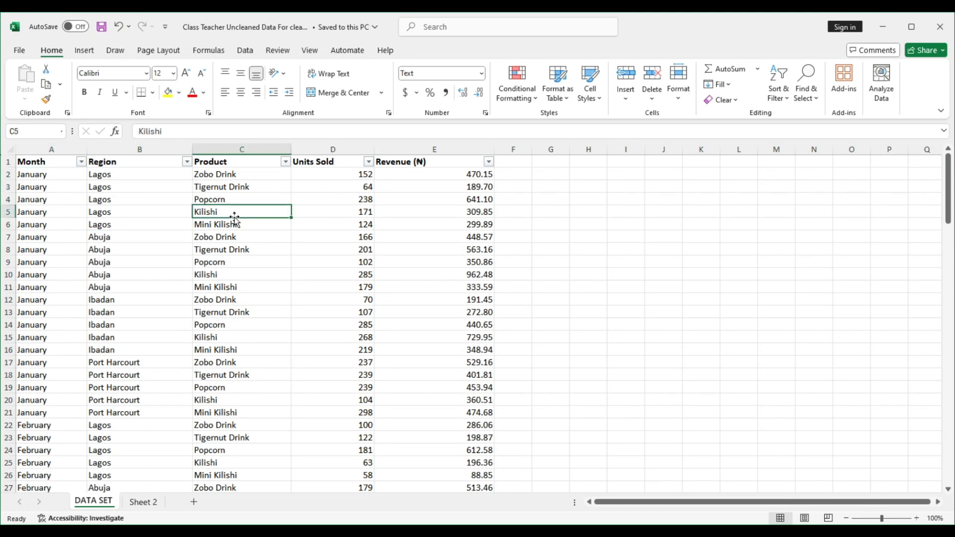
{"action": "left_click", "coordinate": [345, 196]}
{"action": "left_click", "coordinate": [427, 198]}
{"action": "left_click", "coordinate": [190, 229]}
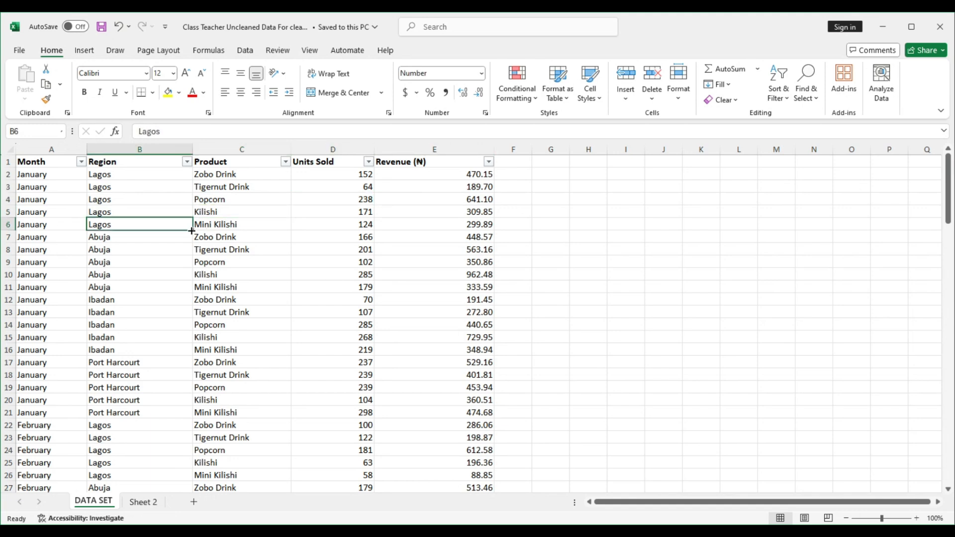
{"action": "left_click", "coordinate": [38, 173]}
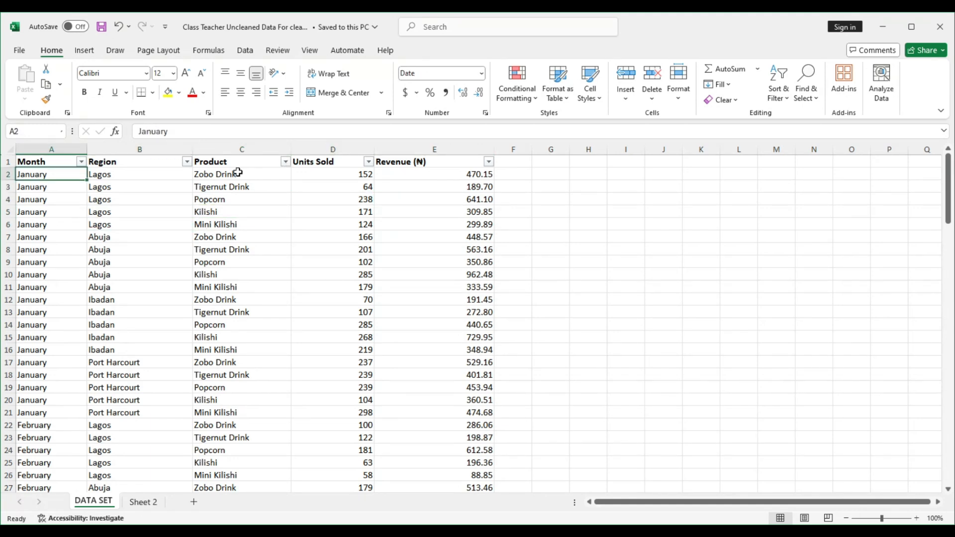
Check the Region column's filter list, keeping all regions selected
{"action": "mouse_move", "coordinate": [951, 204]}
{"action": "left_mouse_down"}
{"action": "mouse_move", "coordinate": [949, 464]}
{"action": "mouse_move", "coordinate": [948, 189]}
{"action": "left_mouse_up"}
{"action": "left_click", "coordinate": [187, 163]}
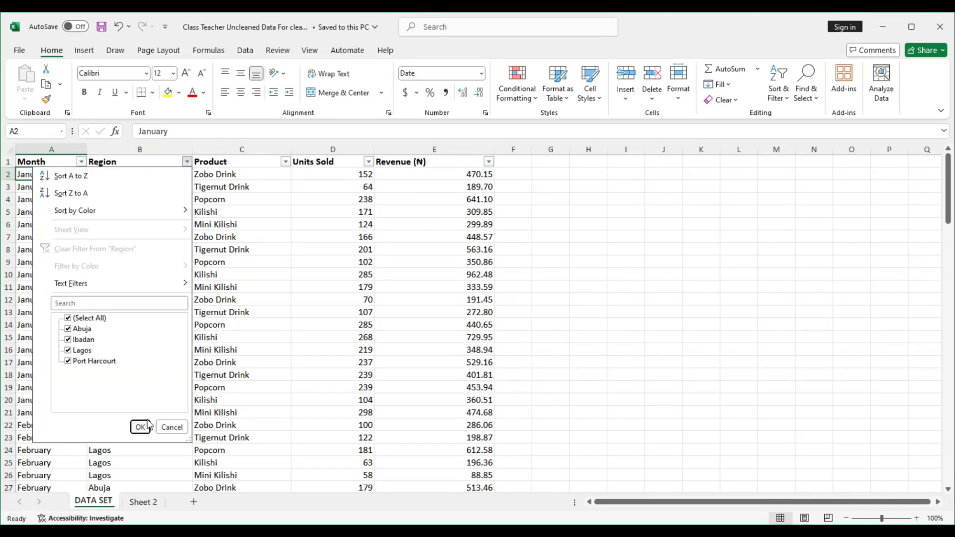
{"action": "left_click", "coordinate": [142, 427]}
{"action": "left_click", "coordinate": [143, 189]}
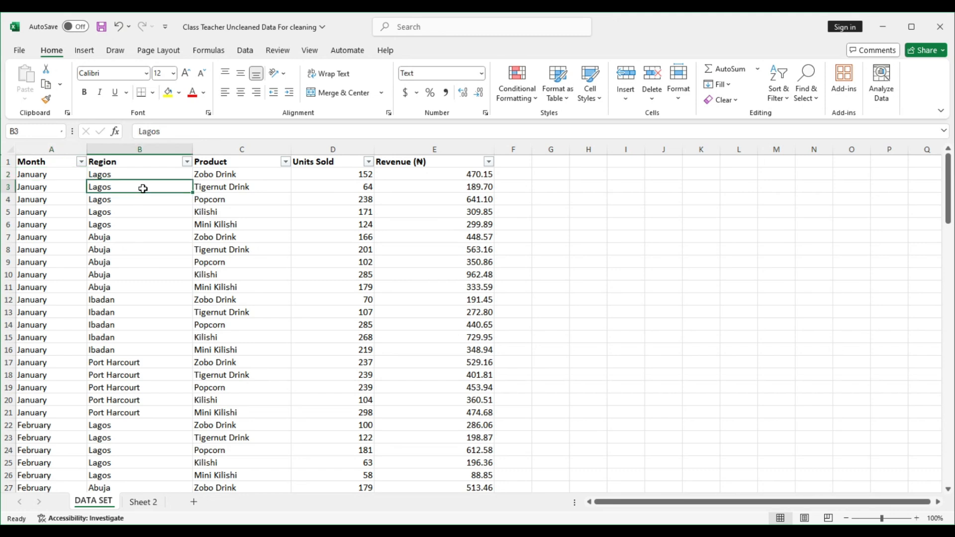
Check the number format of sample cells in the Product, Units Sold and Revenue (₦) columns
{"action": "left_click", "coordinate": [232, 185]}
{"action": "left_click", "coordinate": [325, 186]}
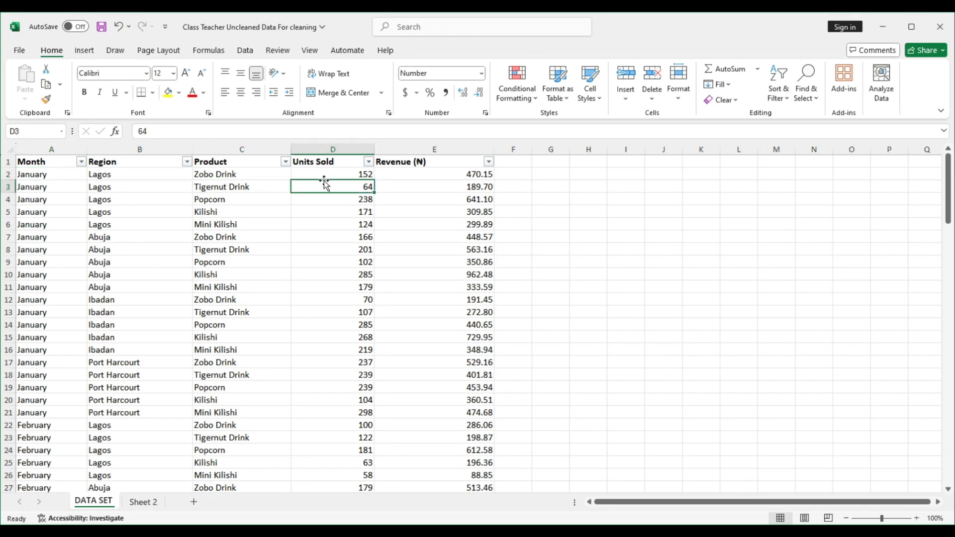
{"action": "left_click", "coordinate": [429, 185]}
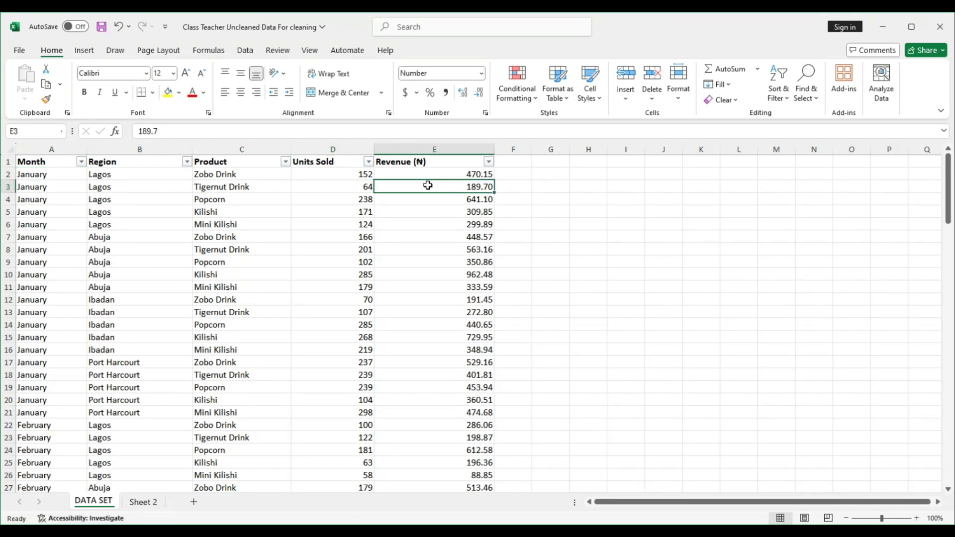
{"action": "left_click", "coordinate": [343, 191]}
{"action": "left_click", "coordinate": [420, 189]}
{"action": "left_click", "coordinate": [437, 173]}
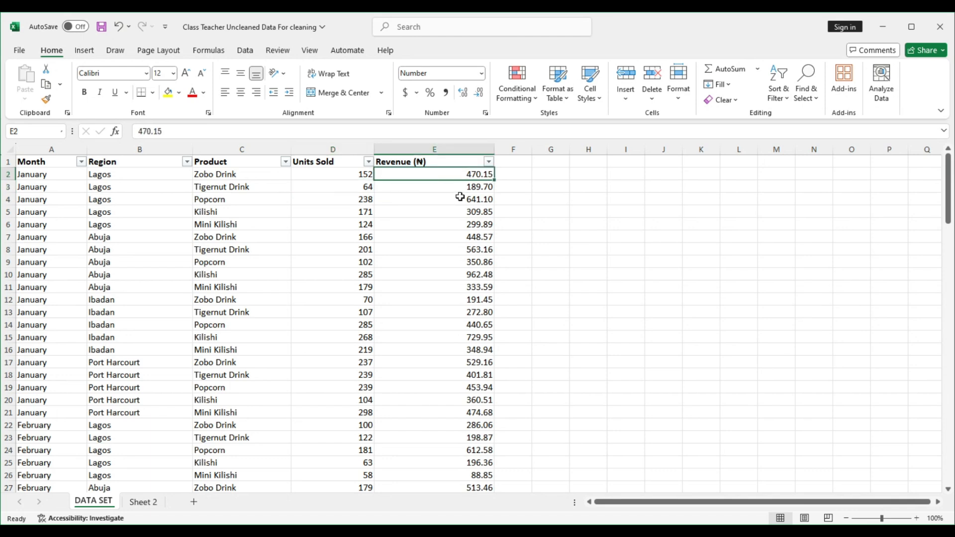
{"action": "left_click", "coordinate": [460, 197]}
{"action": "left_click", "coordinate": [474, 226]}
{"action": "left_click", "coordinate": [475, 185]}
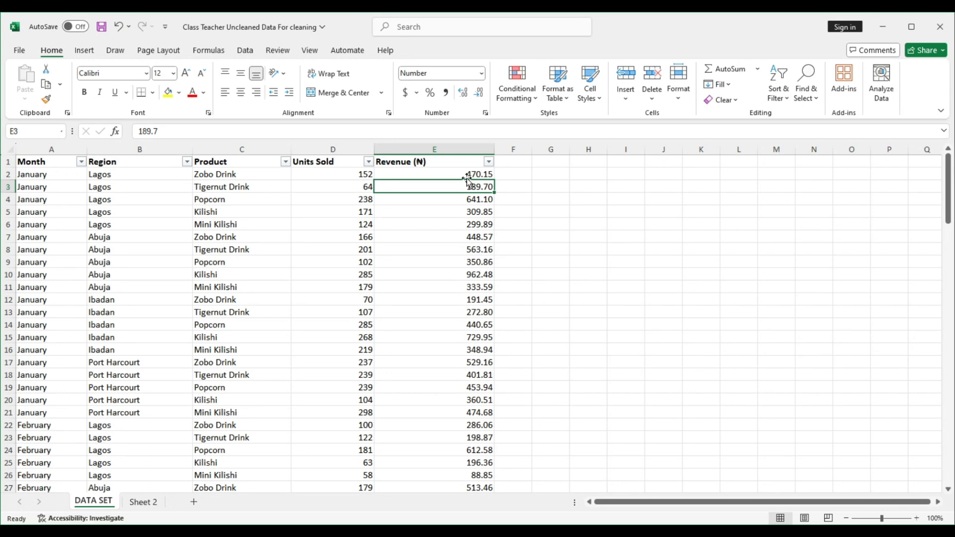
{"action": "left_click", "coordinate": [464, 171]}
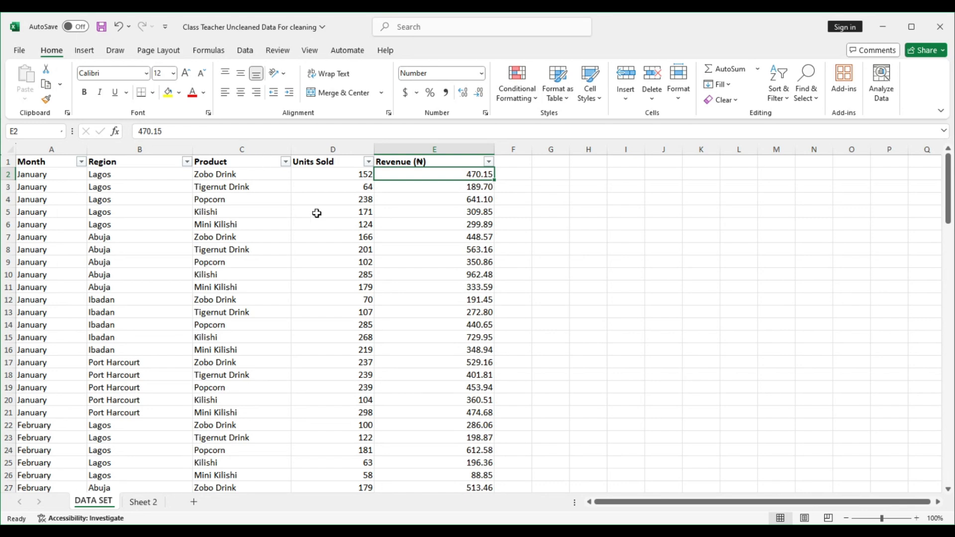
Try the olive green Accent3 cell style on the whole data range A1:E121, and undo it
{"action": "left_click", "coordinate": [38, 162]}
{"action": "key", "text": "ctrl+shift+Right"}
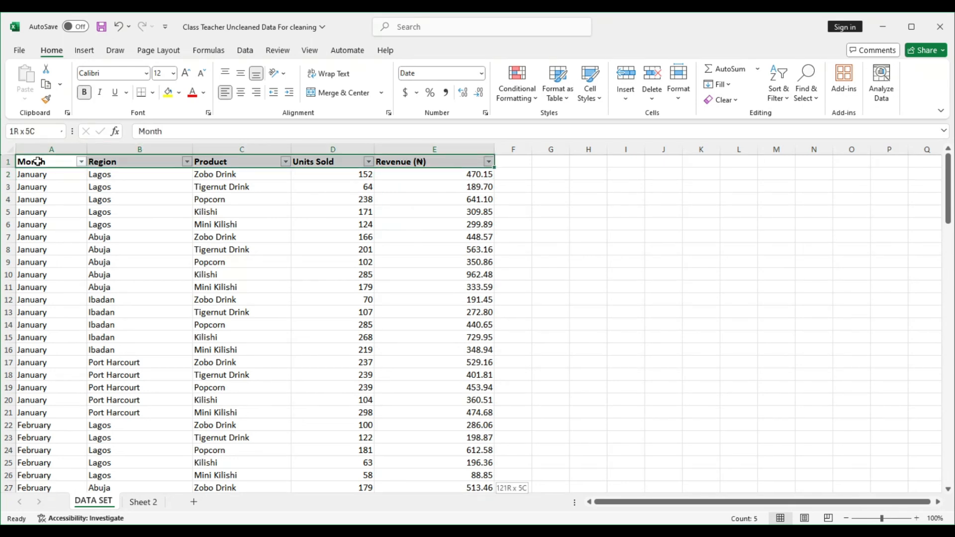
{"action": "key", "text": "ctrl+shift+Down"}
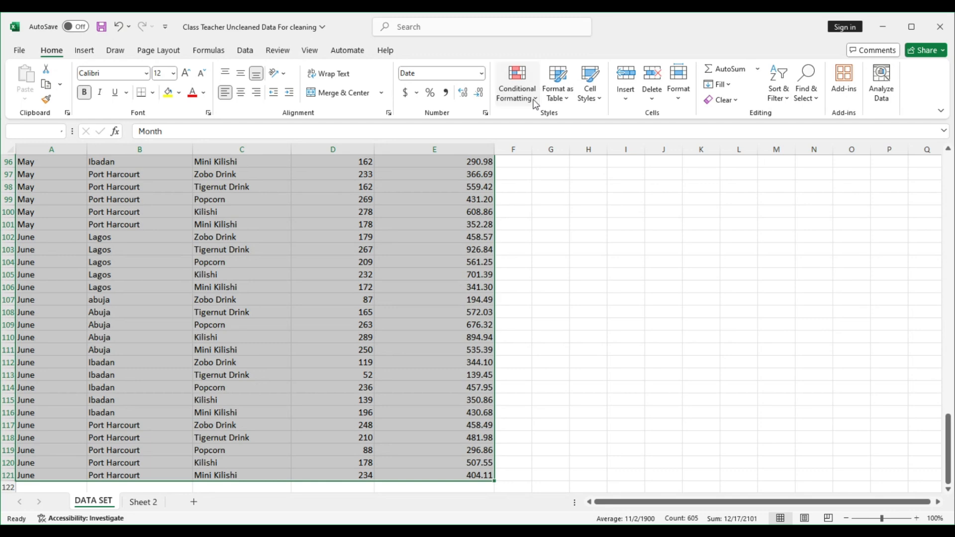
{"action": "left_click", "coordinate": [601, 99]}
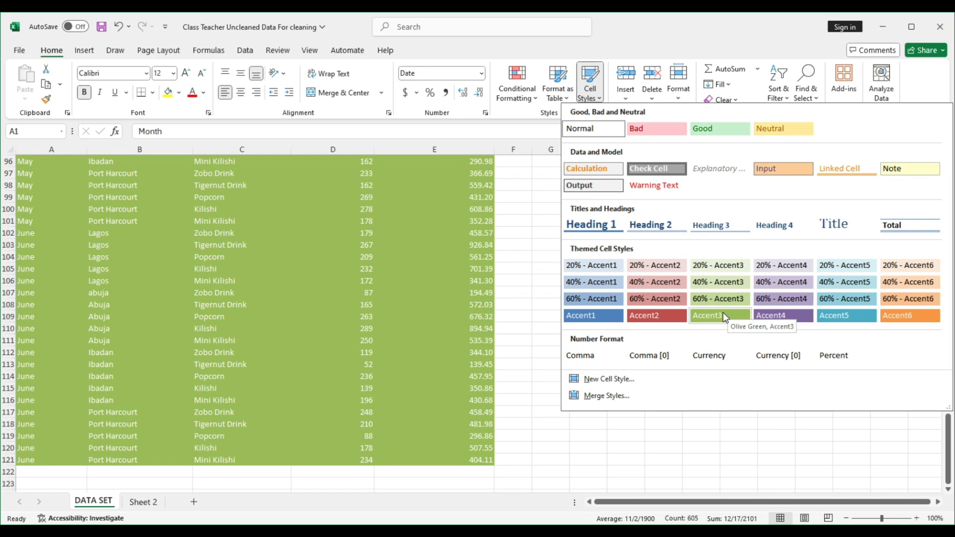
{"action": "left_click", "coordinate": [724, 314]}
{"action": "left_click", "coordinate": [650, 294]}
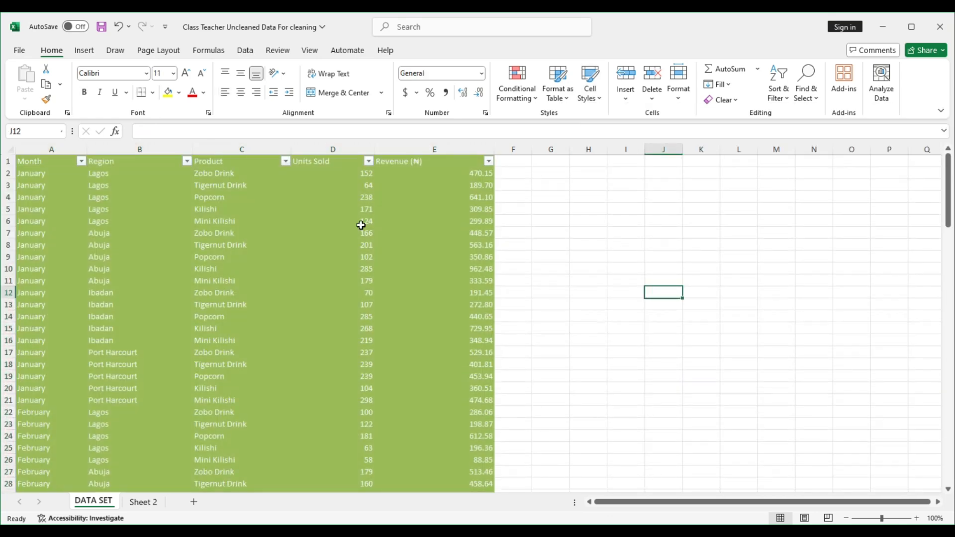
{"action": "key", "text": "ctrl+z"}
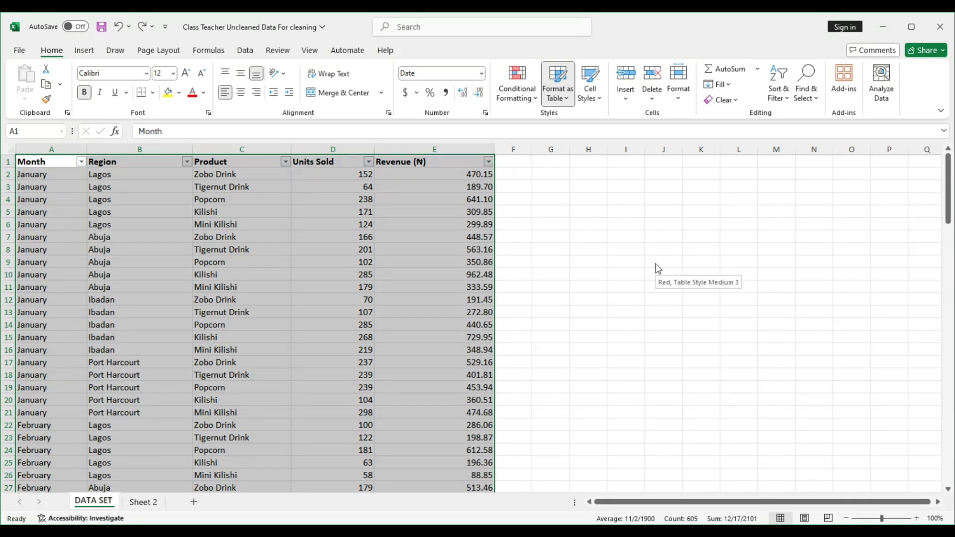
Format the data range A1:E121 as a table with headers in the purple banded medium style, and save the workbook
{"action": "left_click", "coordinate": [720, 257]}
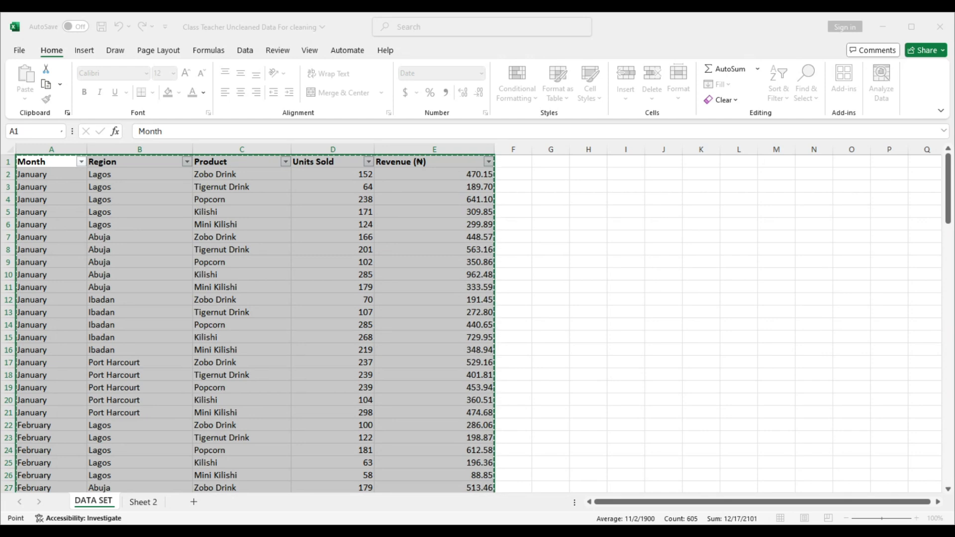
{"action": "key", "text": "Return"}
{"action": "left_click", "coordinate": [618, 286]}
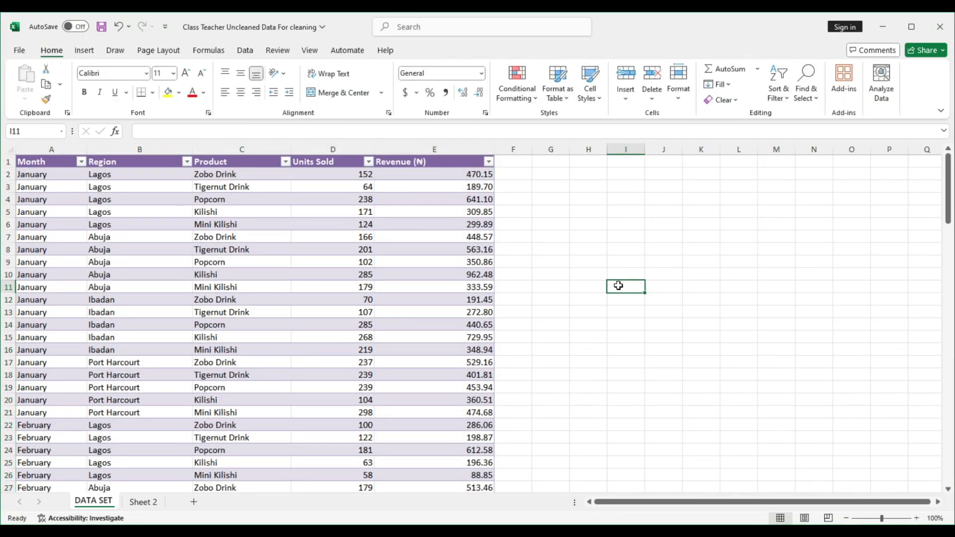
{"action": "key", "text": "ctrl+s"}
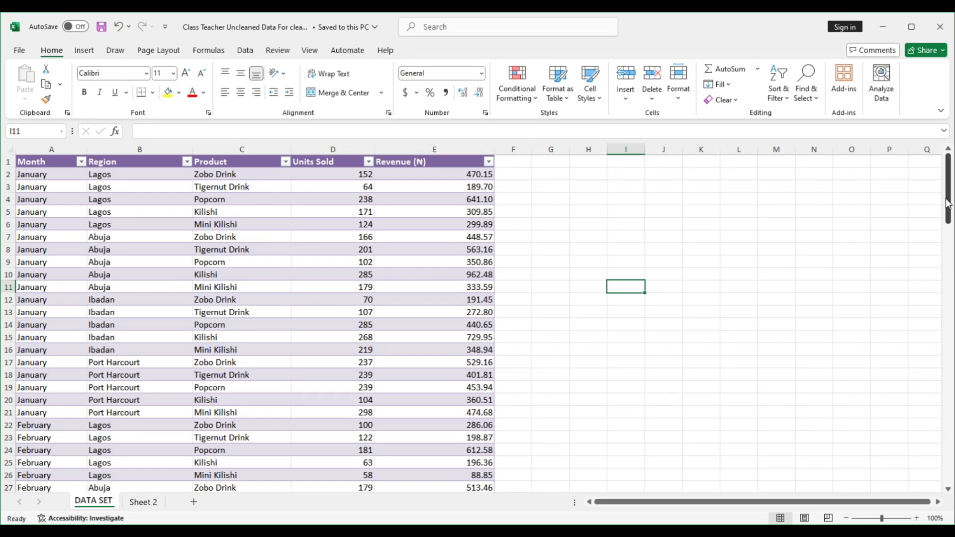
{"action": "left_click_drag", "start_coordinate": [948, 202], "coordinate": [945, 142]}
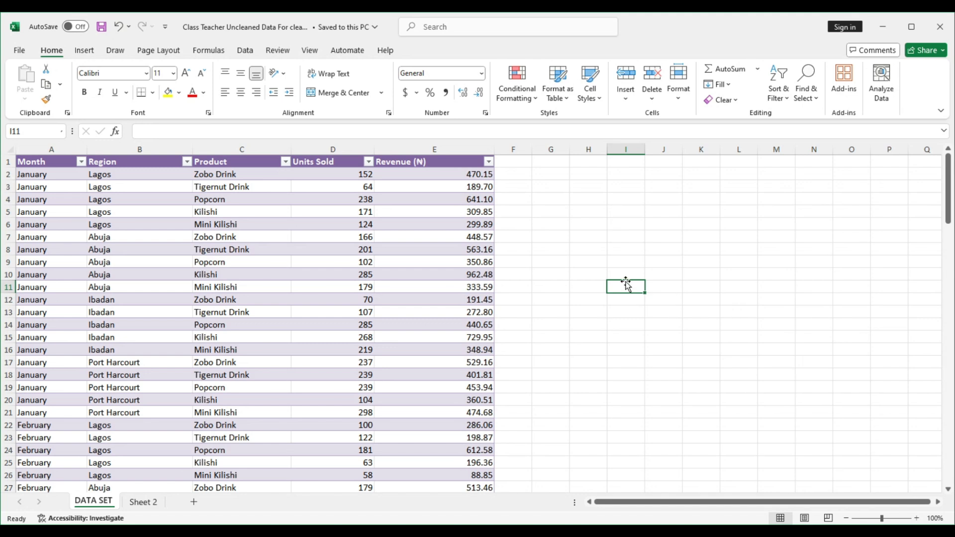
{"action": "type", "text": "="}
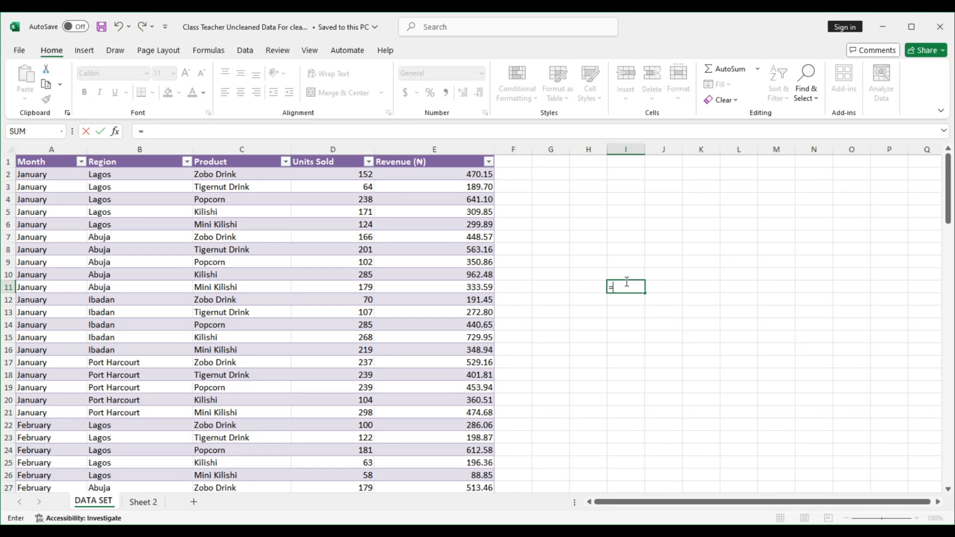
{"action": "key", "text": "Escape"}
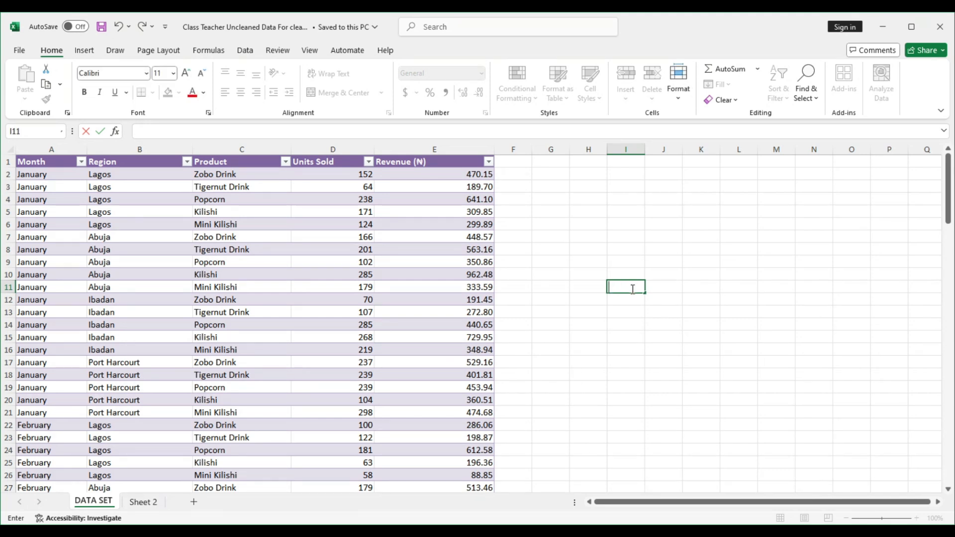
{"action": "key", "text": "F2"}
{"action": "key", "text": "Escape"}
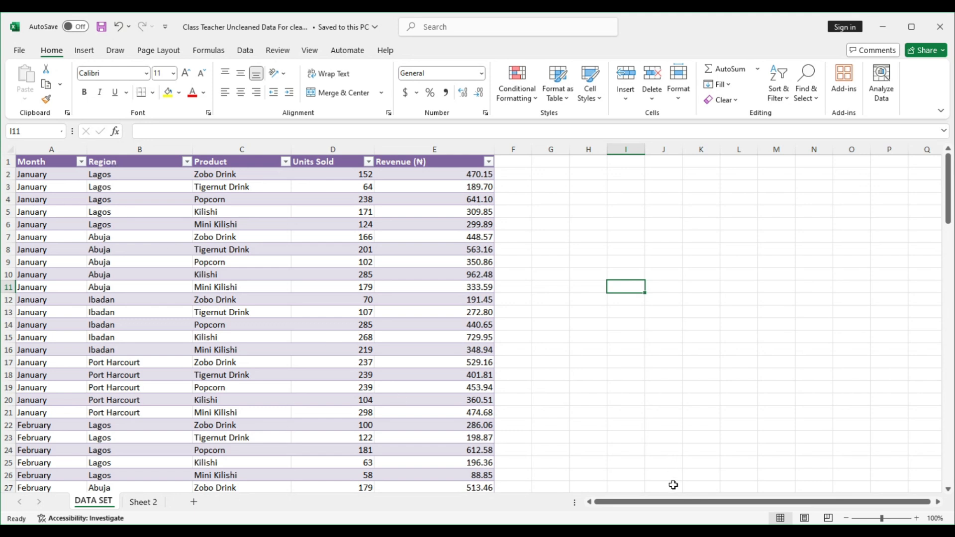
{"action": "left_click", "coordinate": [676, 501]}
{"action": "left_click", "coordinate": [561, 235]}
{"action": "left_click", "coordinate": [637, 250]}
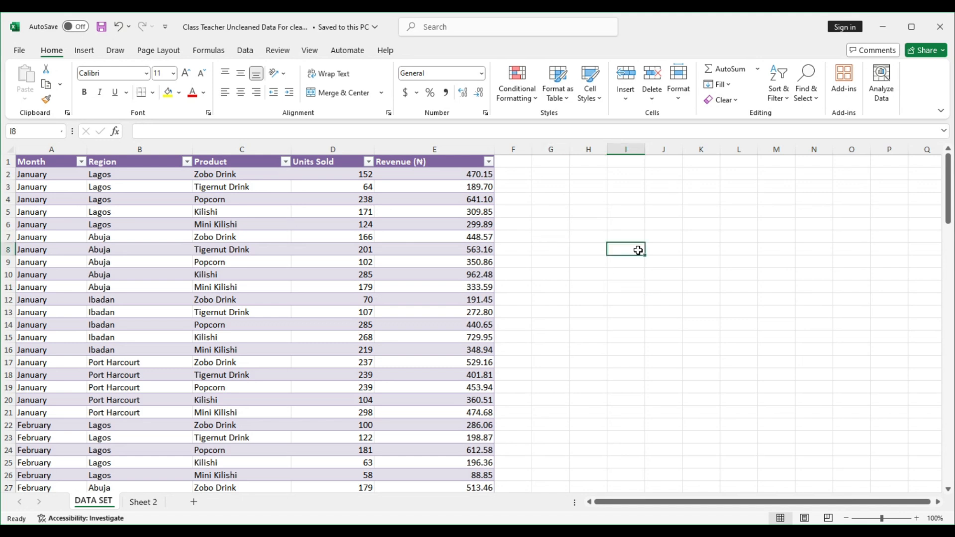